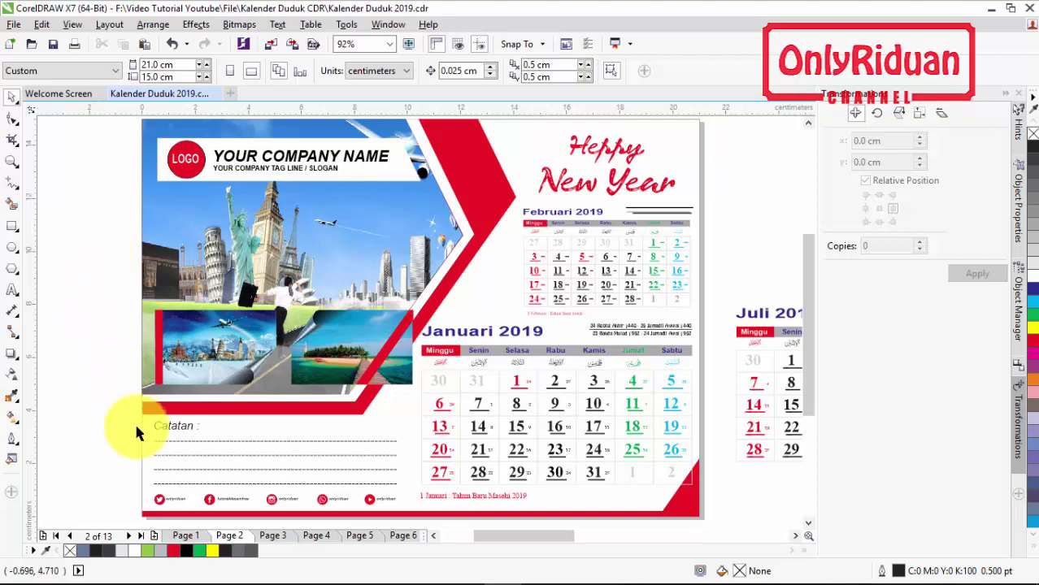
Step: Check page 3, return to page 1, and inspect its main photo and the row of small photos
left_click(271, 537)
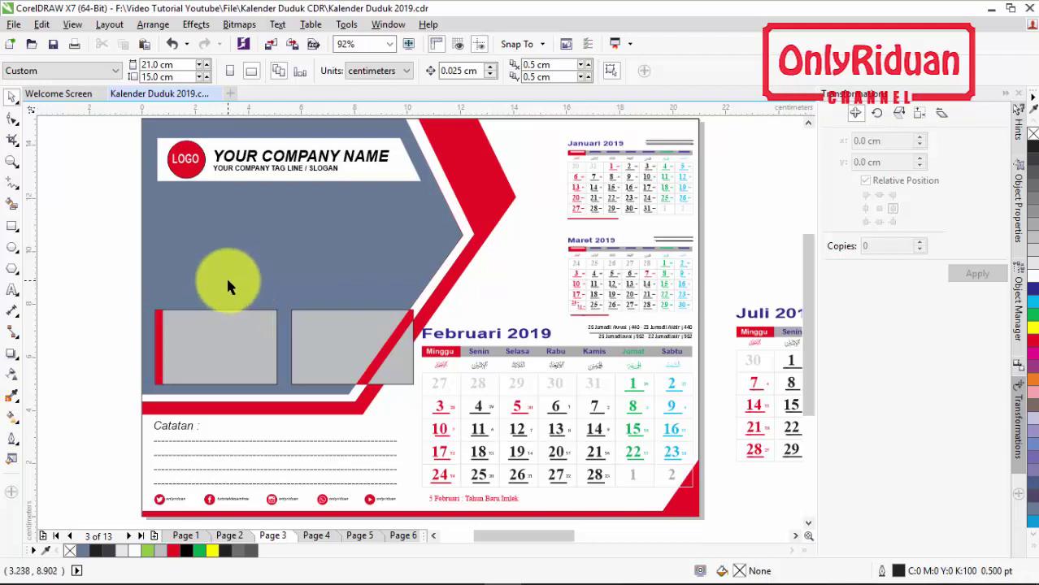
left_click(187, 538)
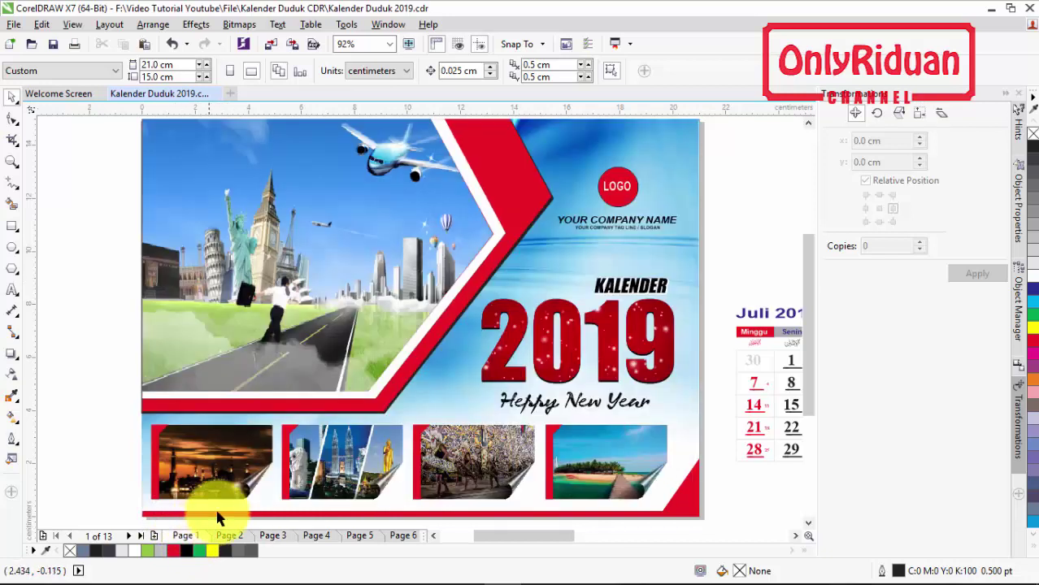
left_click(340, 232)
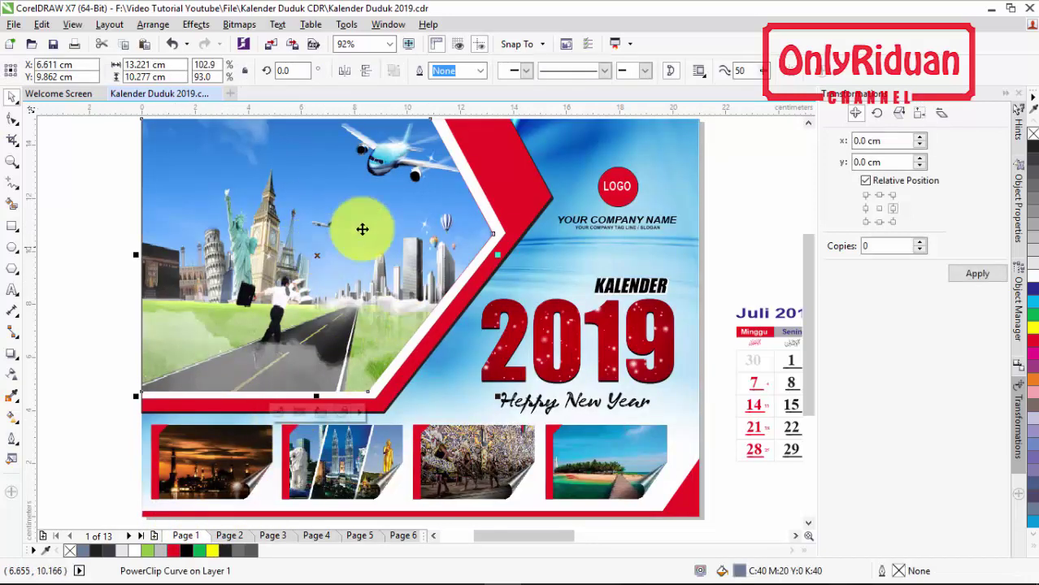
left_click(648, 481)
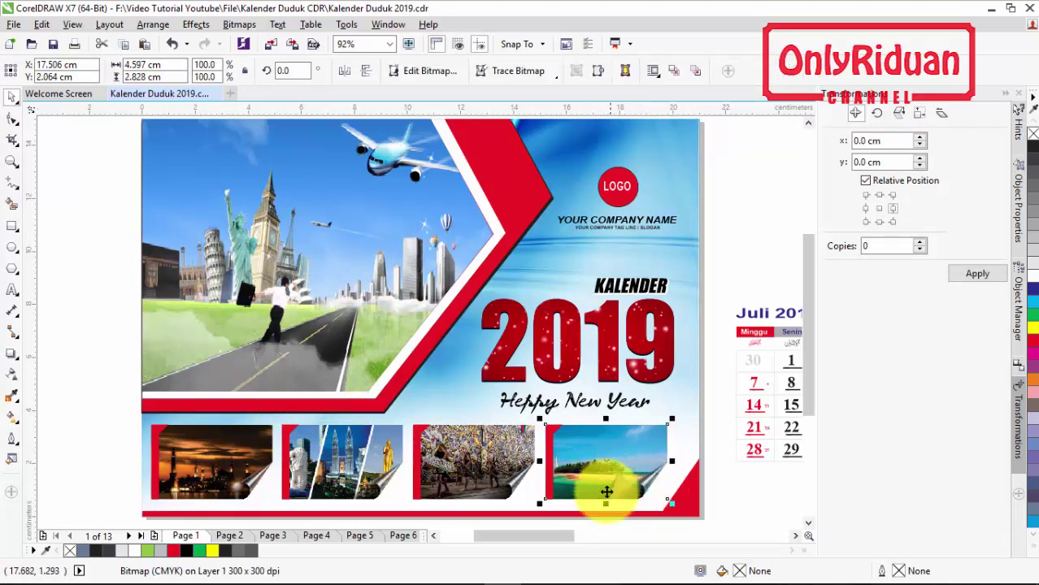
left_click(363, 480)
left_click(234, 464)
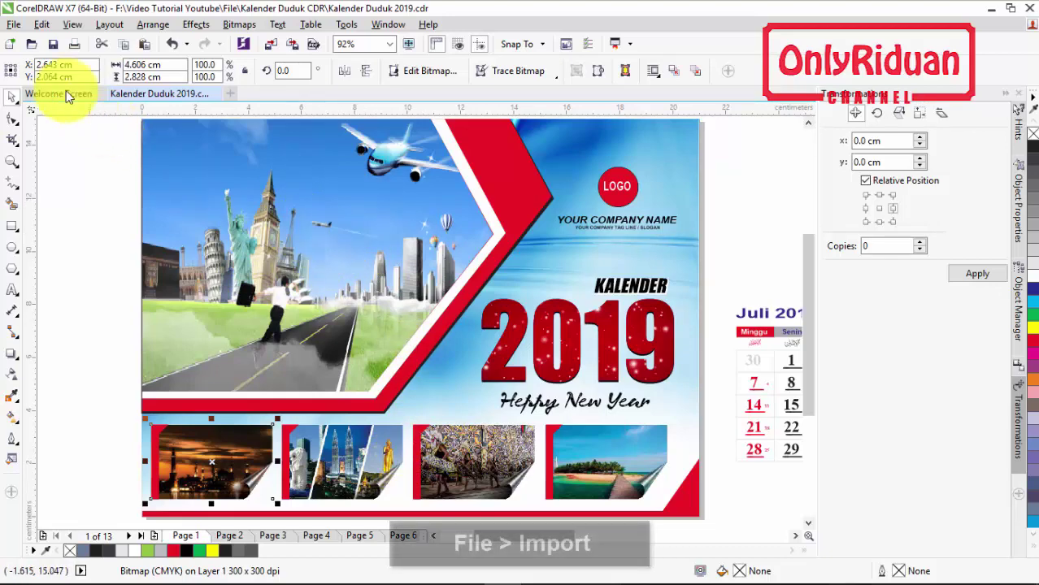
Step: Import Pulau-Beras-Basah-min-640x398.jpg at about 17 × 10.6 cm and move it toward the page's right edge
left_click(14, 24)
left_click(45, 258)
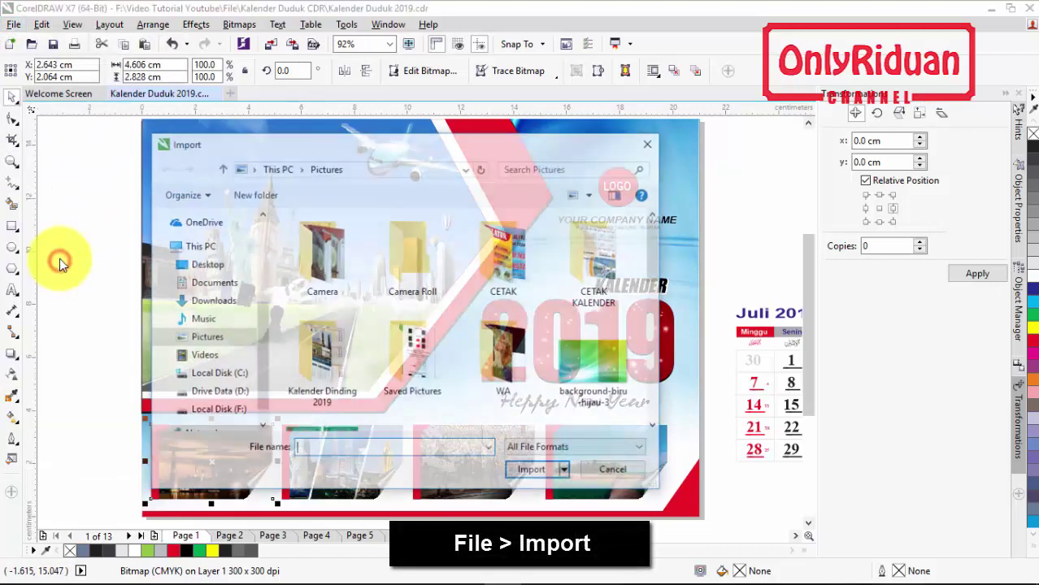
left_click_drag(656, 248, 657, 351)
left_click(599, 340)
left_click(533, 472)
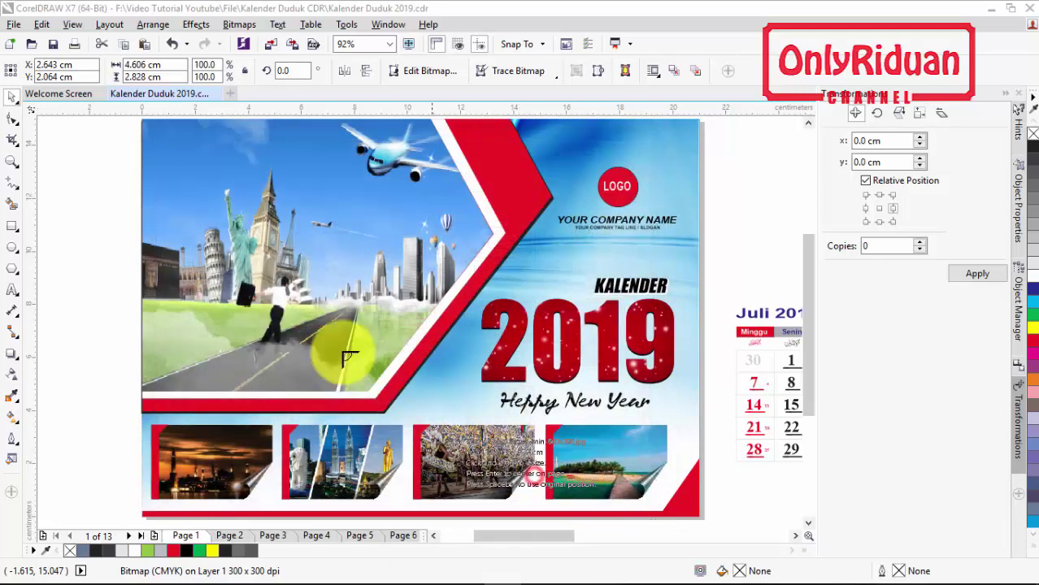
left_click_drag(137, 119, 589, 406)
left_click_drag(236, 194, 643, 201)
Step: PowerClip the imported island photo inside the large main photo frame on page 1
right_click(643, 200)
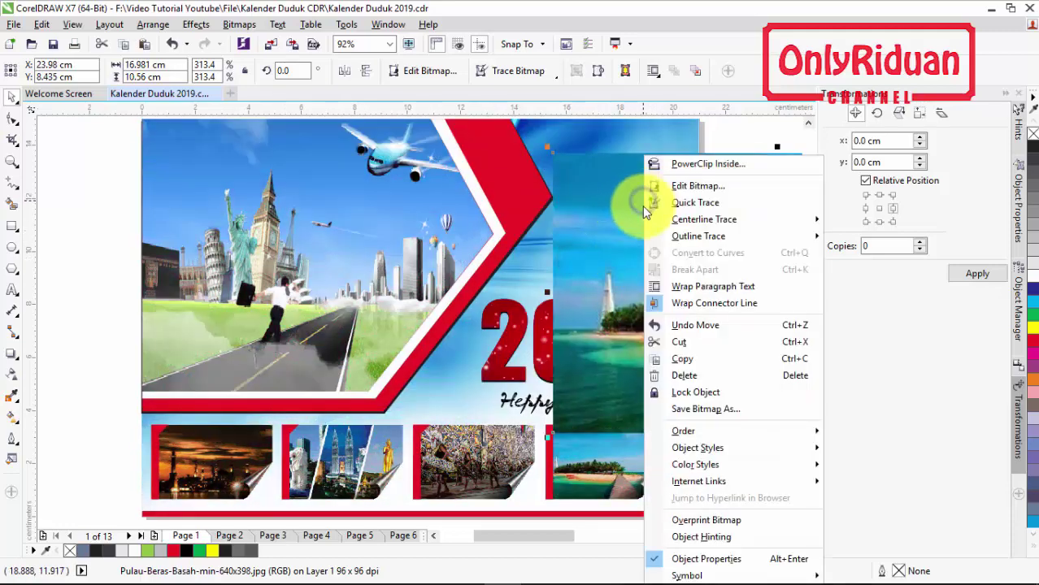
left_click(693, 165)
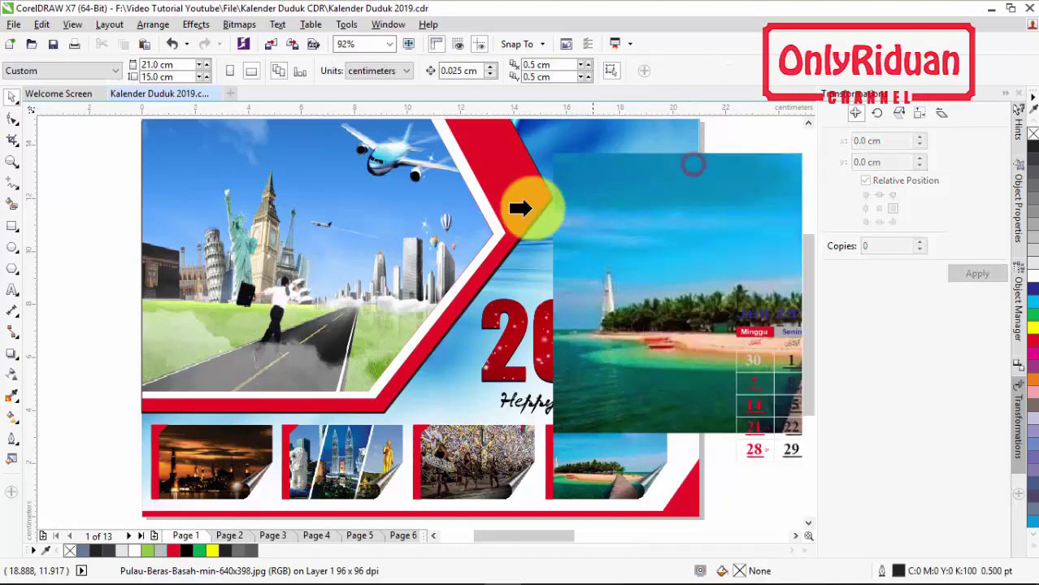
left_click(309, 232)
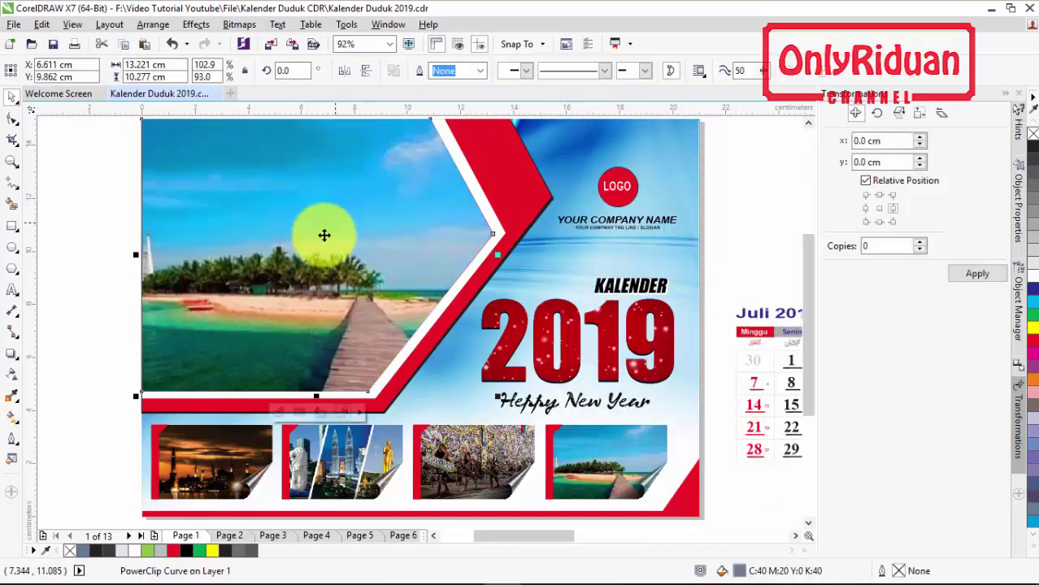
Step: Edit the main frame's PowerClip contents, shifting the island photo slightly right, and finish editing
right_click(355, 200)
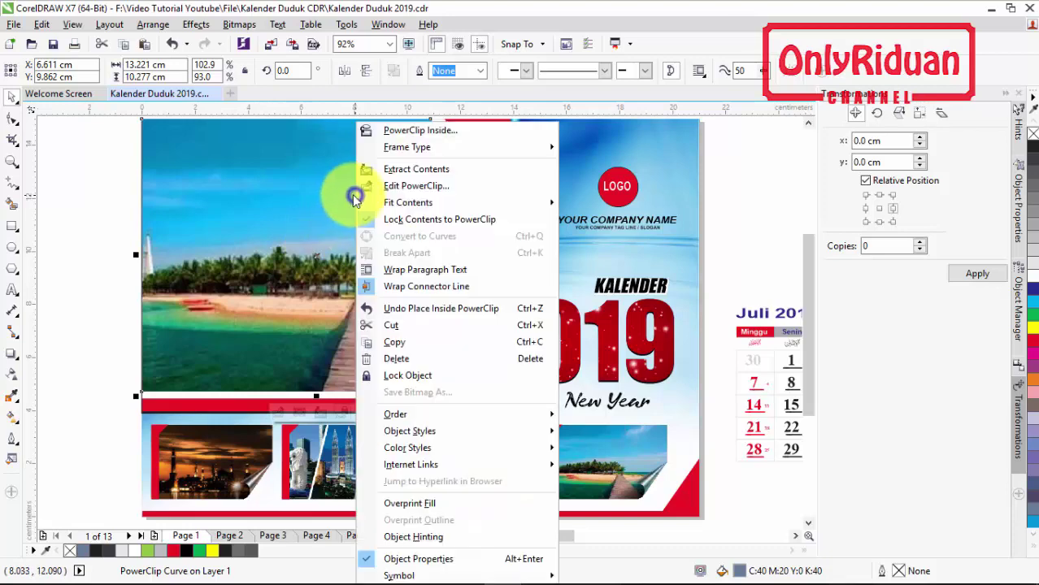
left_click(416, 187)
left_click_drag(257, 222, 281, 223)
right_click(296, 222)
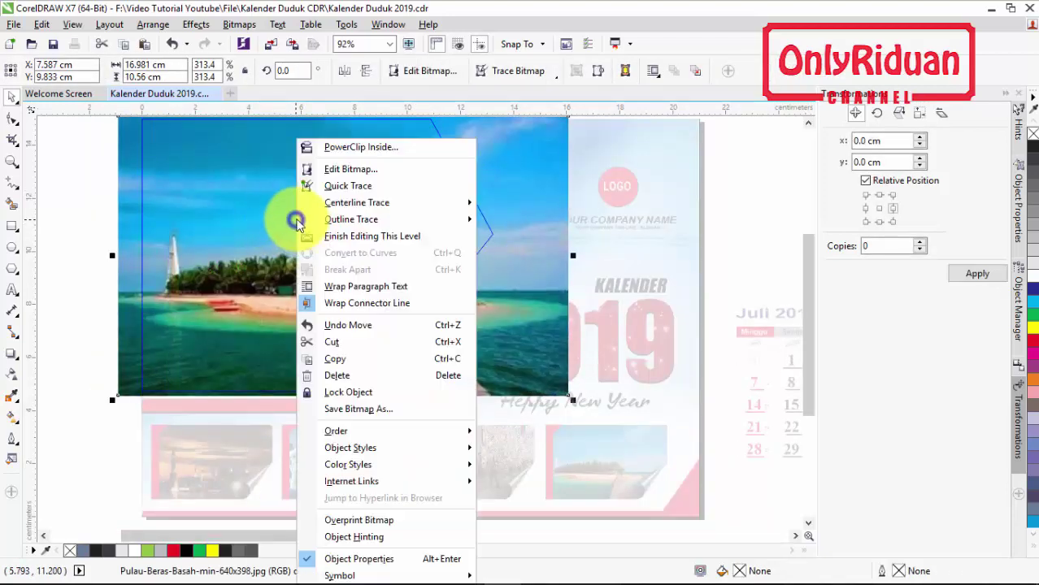
left_click(337, 236)
left_click(128, 243)
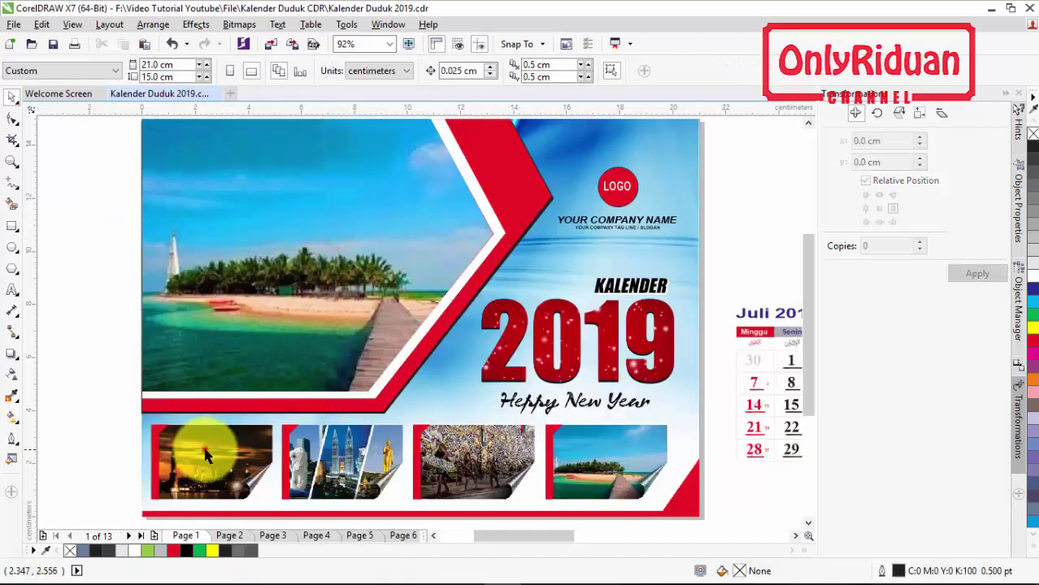
Step: Draw a rectangle of about 4.6 × 2.8 cm over the first small photo in the lower row
left_click(203, 476)
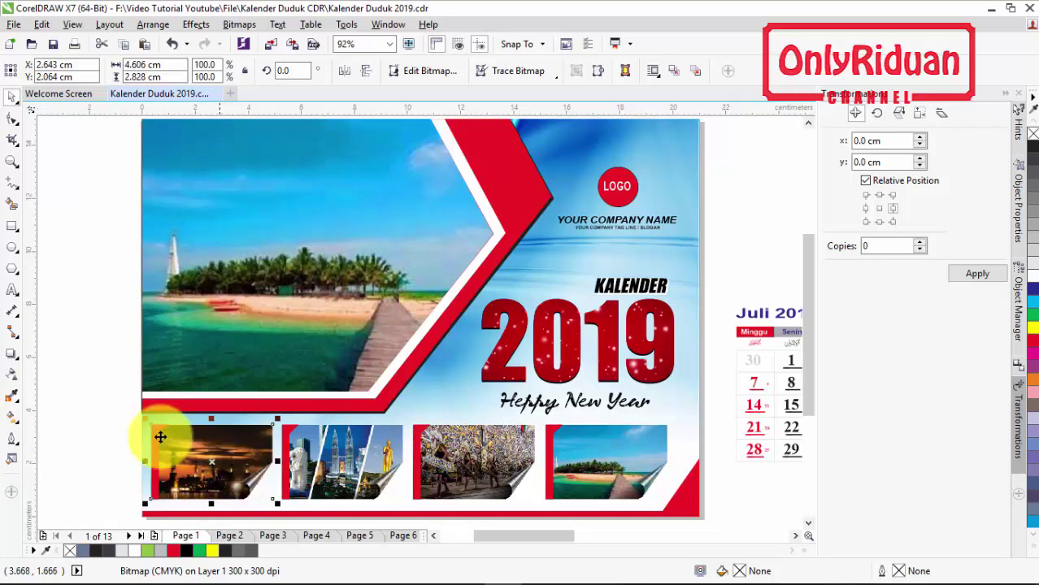
left_click(10, 228)
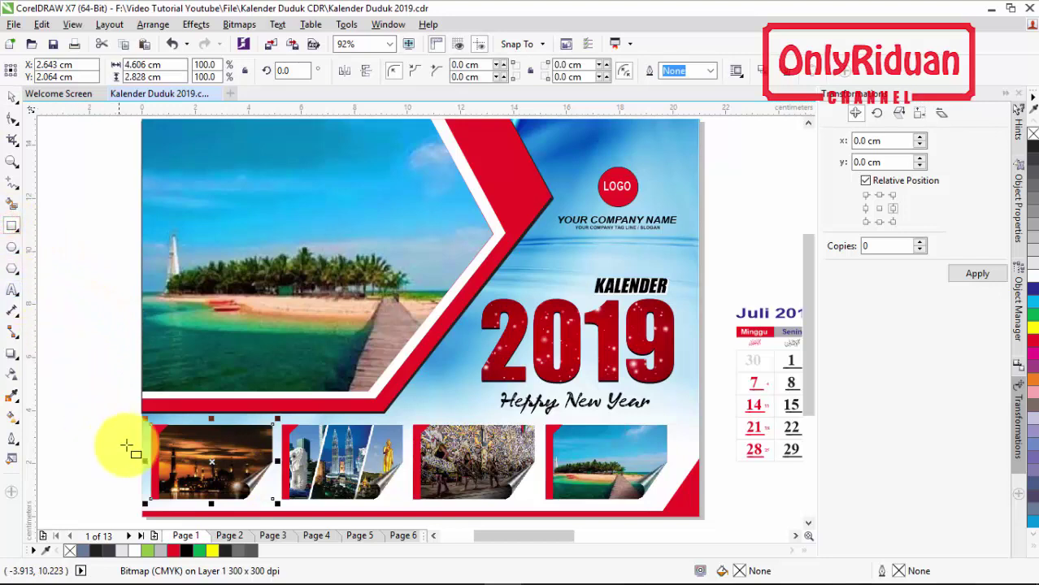
left_click_drag(151, 423, 276, 504)
left_click(11, 96)
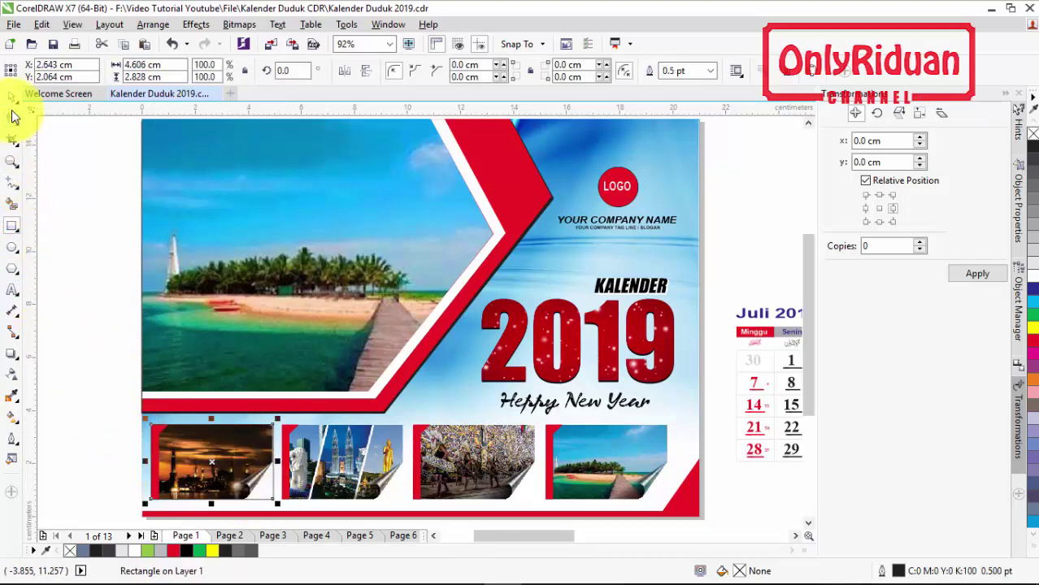
Step: Delete the first small photo beneath the rectangle and align the rectangle with the emptied slot
mouse_move(231, 457)
left_mouse_down()
mouse_move(282, 327)
mouse_move(225, 464)
mouse_move(97, 288)
mouse_move(243, 327)
left_mouse_up()
left_click(204, 298)
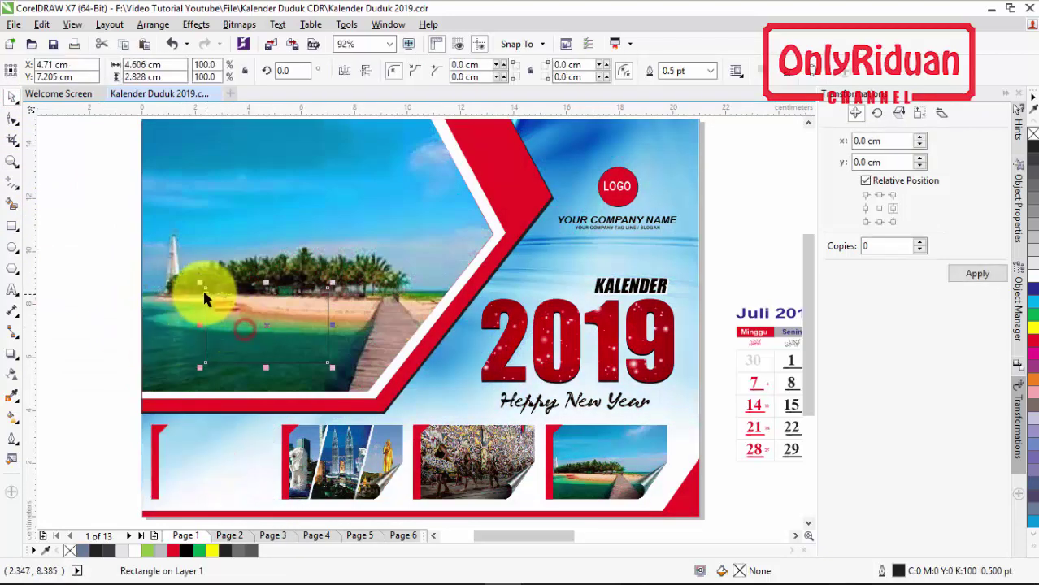
left_click_drag(206, 289, 151, 425)
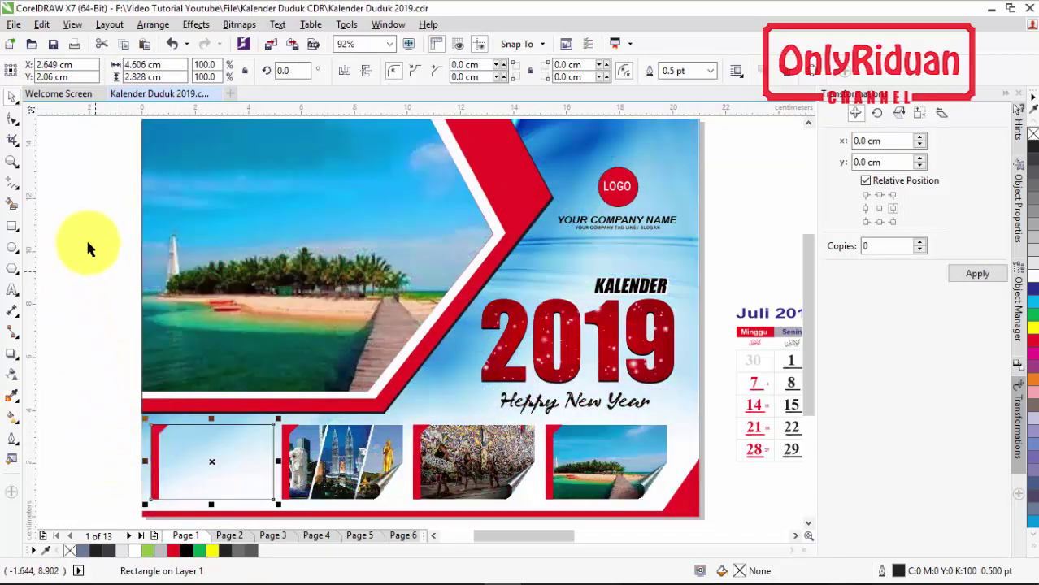
Step: Bring the red decorative strip of the first photo slot to the front of the page
left_click(70, 411)
left_click(159, 439)
left_click(95, 418)
left_click_drag(107, 390, 192, 517)
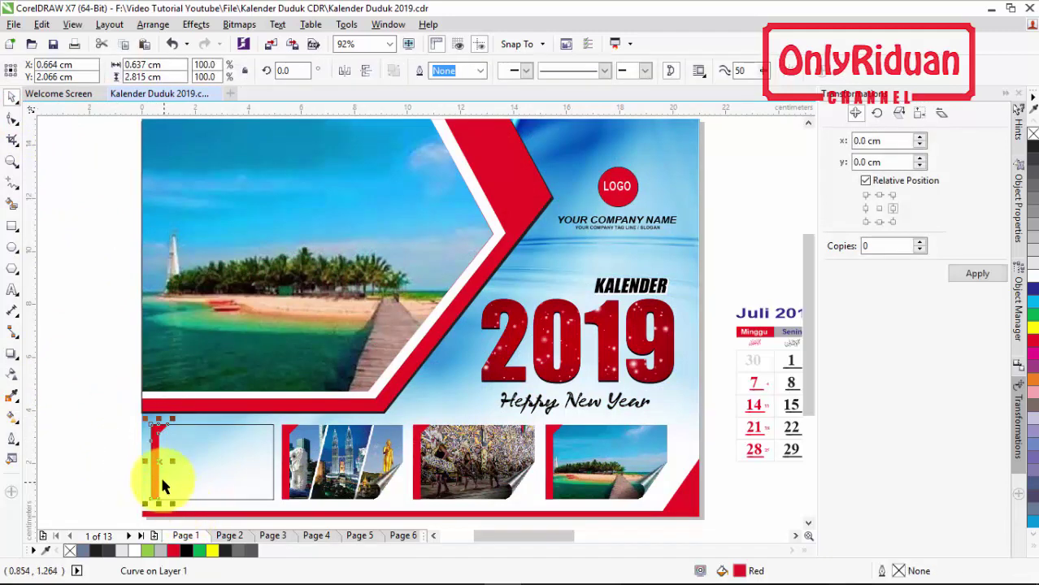
right_click(157, 462)
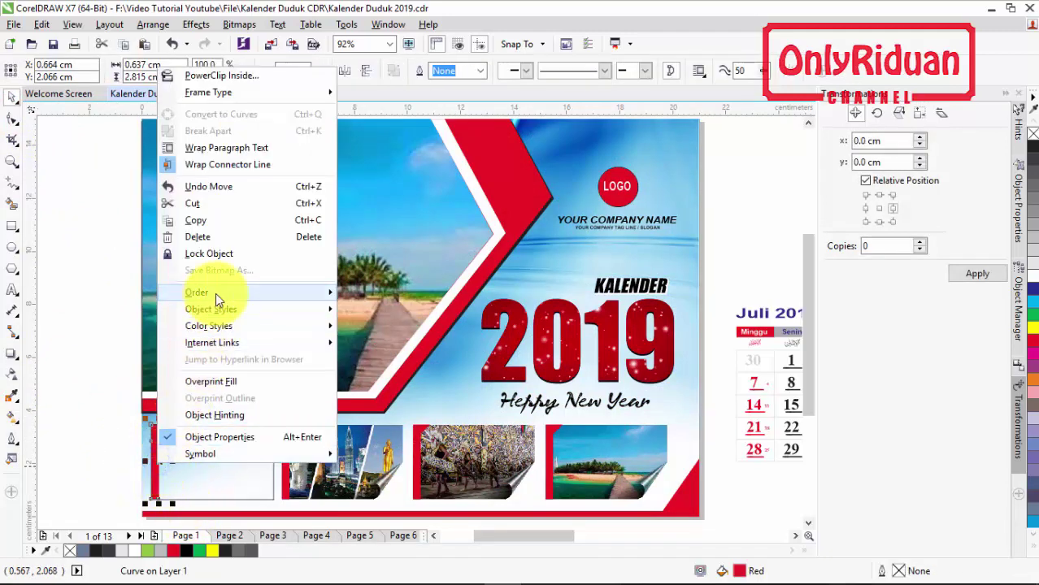
mouse_move(221, 293)
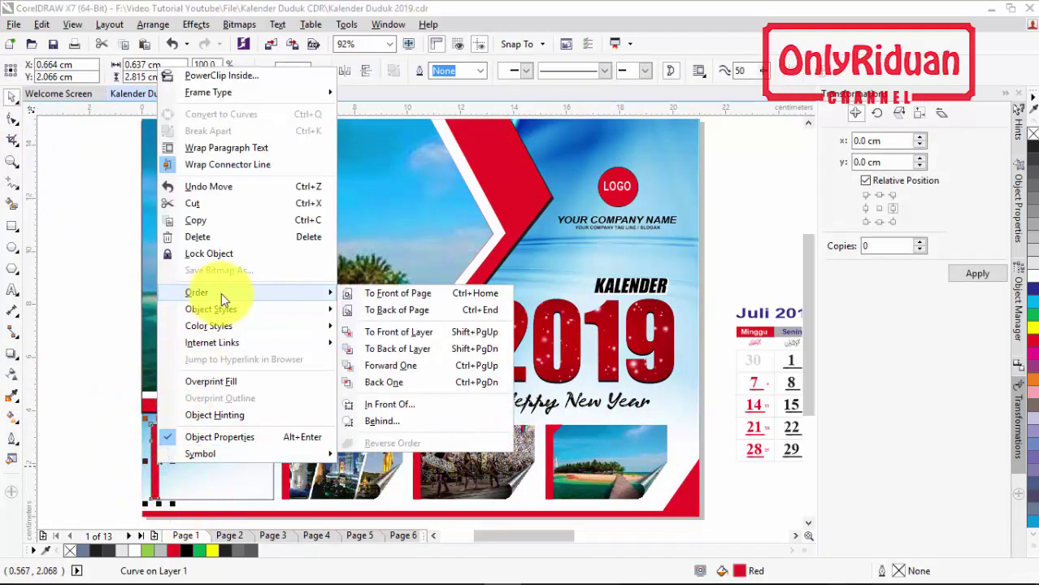
left_click(391, 296)
left_click(108, 322)
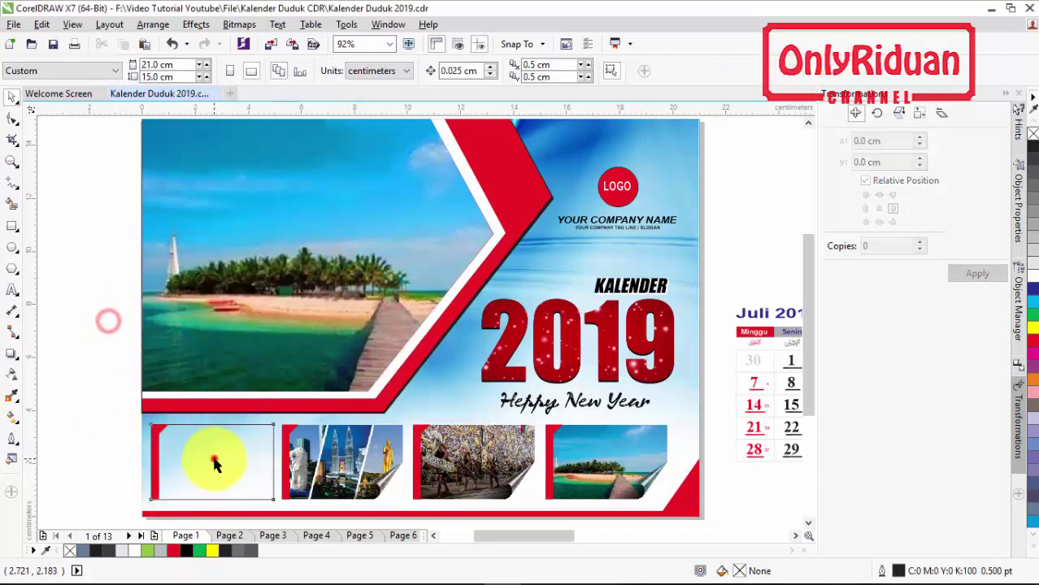
Step: Import Paket-Tour-3-Negara-Asia-2017.jpg and place it above the empty slot at about 5.4 × 3.5 cm
left_click(215, 463)
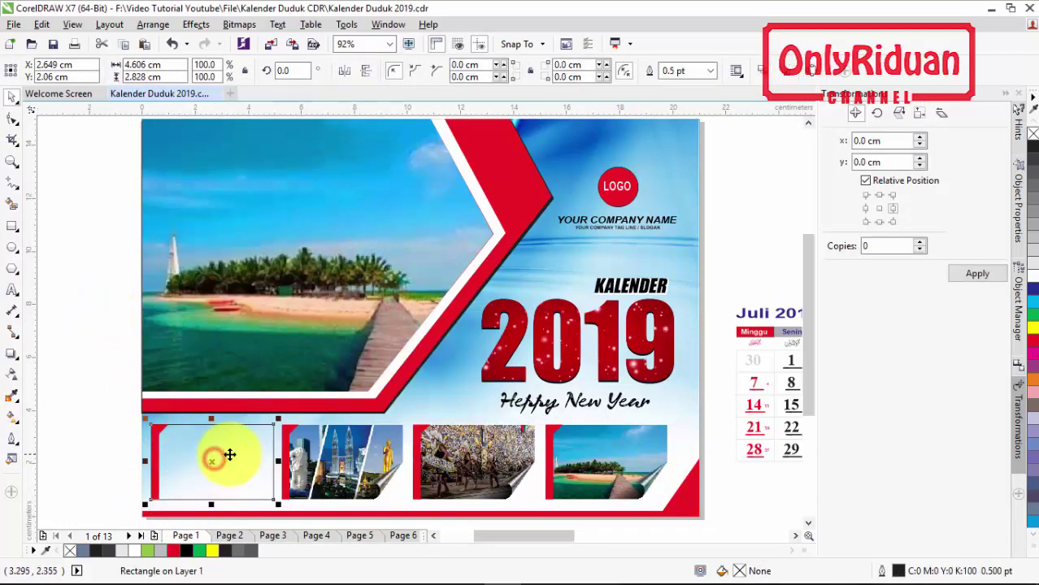
left_click(14, 24)
left_click(54, 258)
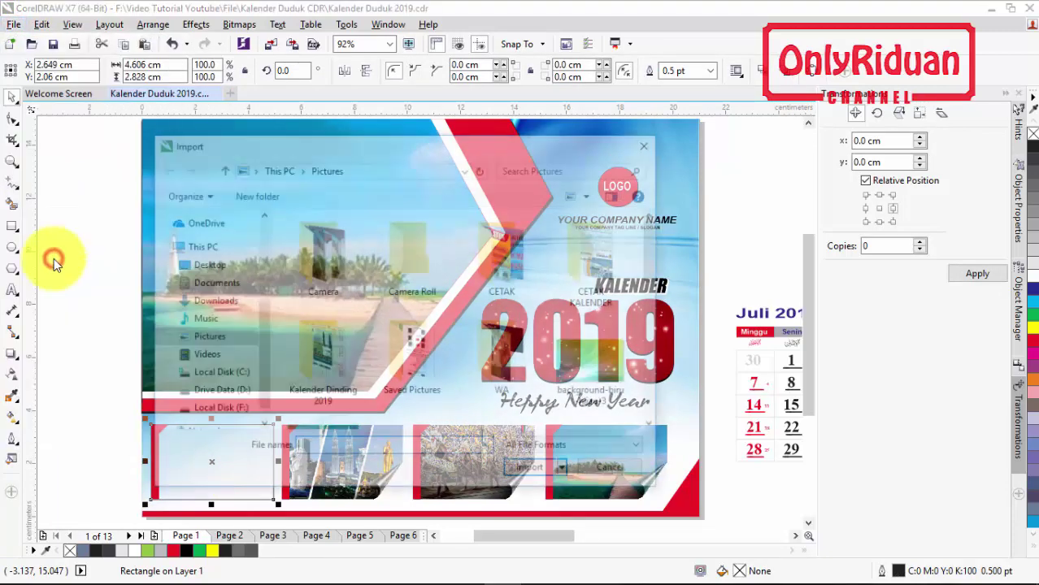
left_click_drag(656, 251, 669, 382)
left_click(506, 277)
left_click(534, 472)
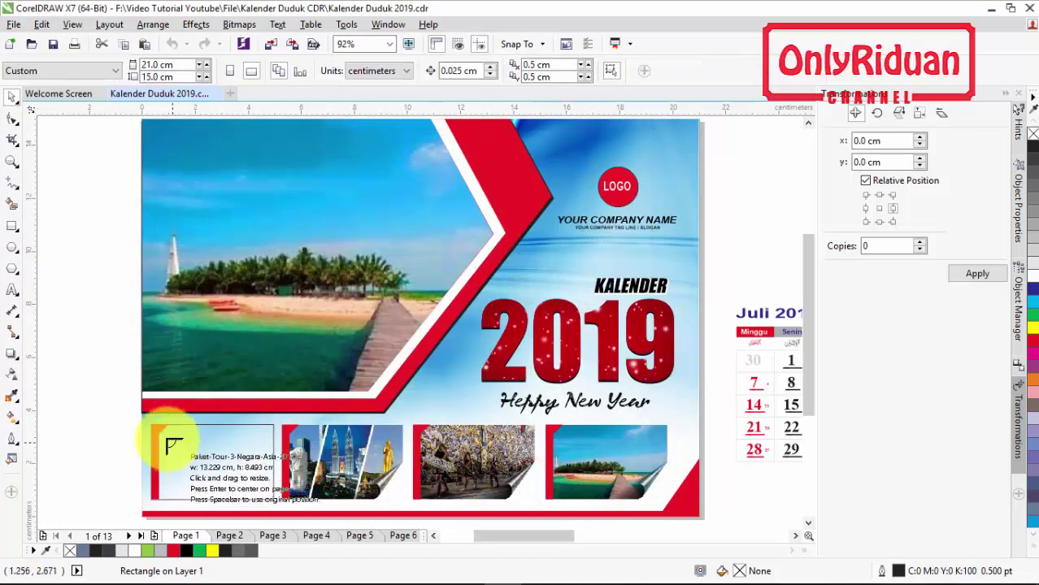
left_click_drag(147, 238, 296, 336)
Step: Scale the imported tour photo down to about 4.9 × 3.2 cm
right_click(242, 276)
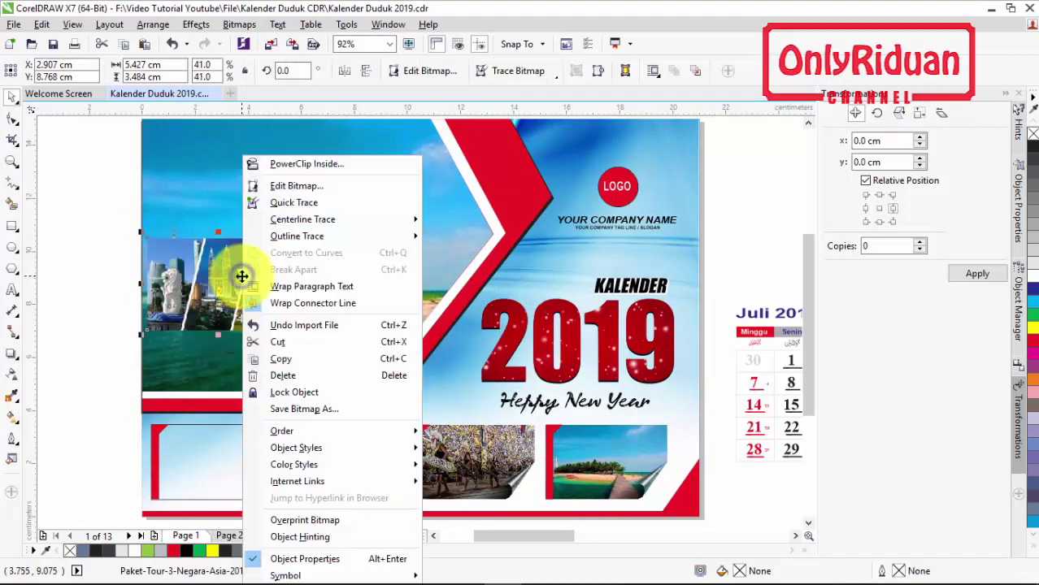
left_click(70, 241)
left_click(218, 280)
left_click(272, 313)
left_click_drag(297, 337, 279, 323)
Step: PowerClip the tour photo inside the rectangle in the first photo slot
right_click(235, 279)
left_click(281, 163)
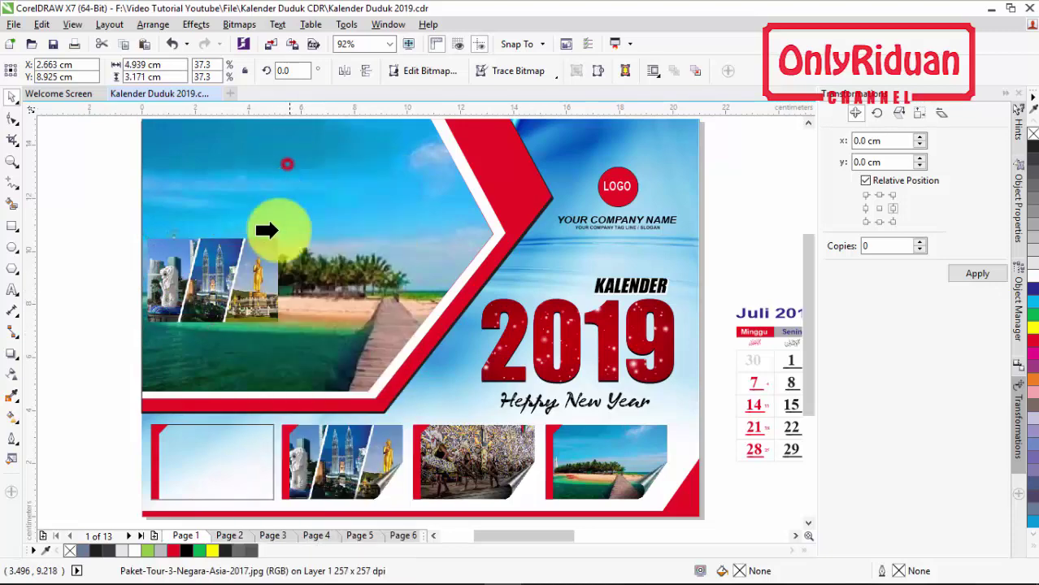
left_click(209, 466)
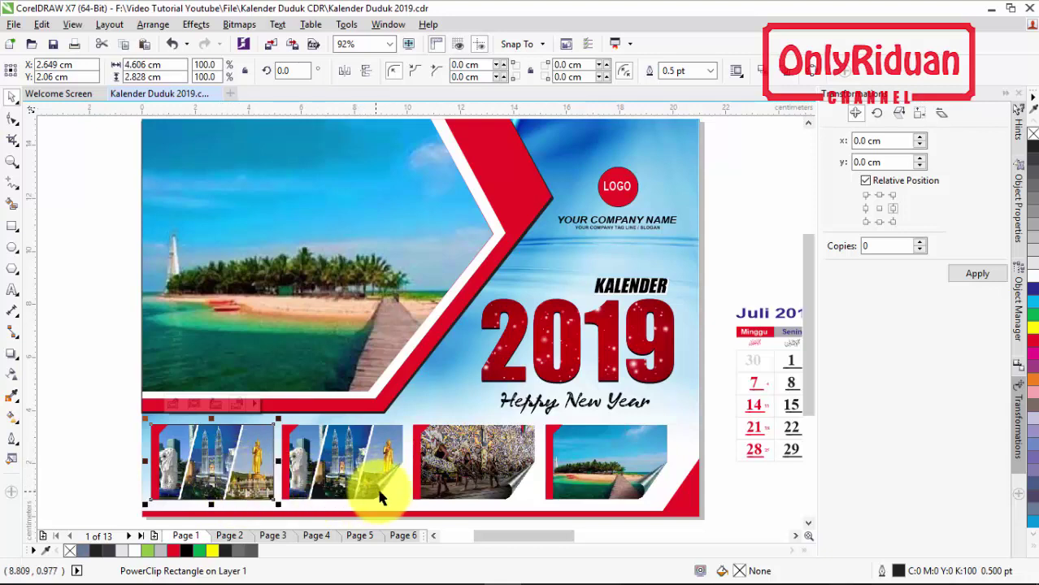
Step: Remove the outline from the PowerClip rectangle holding the tour photo
left_click(100, 419)
left_click(217, 448)
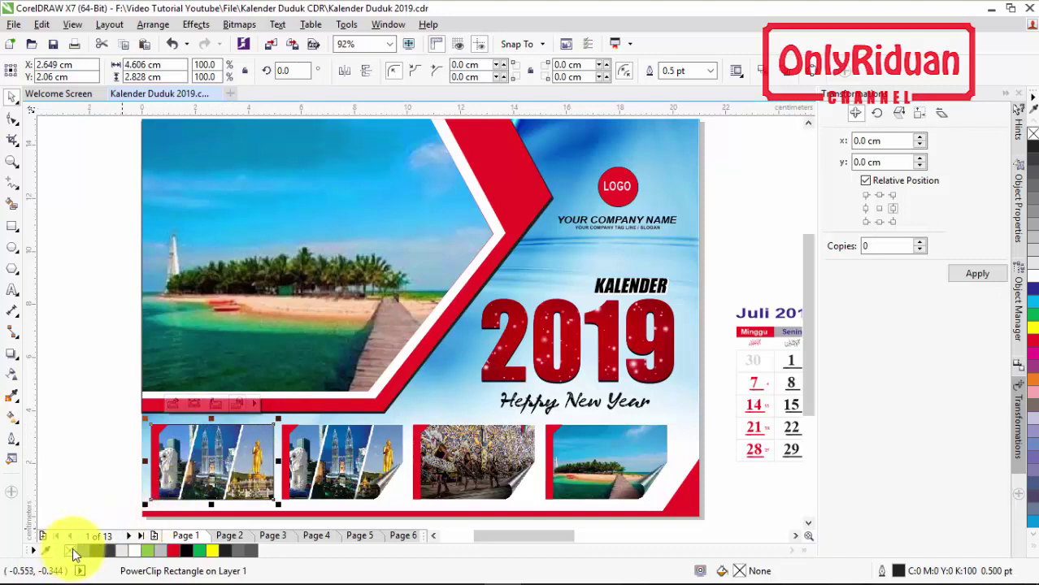
left_click(86, 420)
left_click(222, 457)
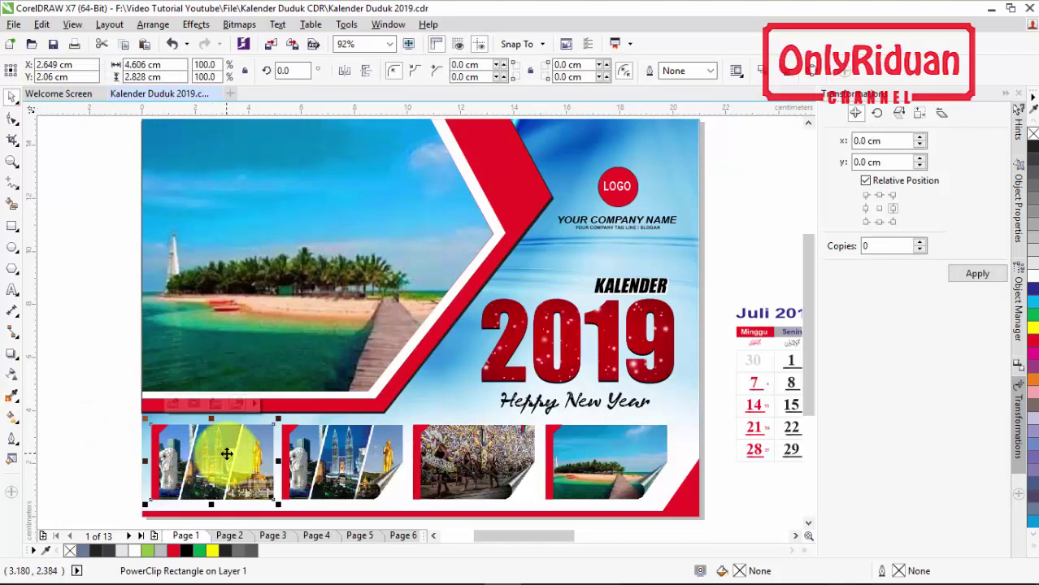
Step: Convert the PowerClip rectangle to a 300 dpi CMYK Color (32-bit) bitmap with anti-aliasing and transparent background
left_click(85, 319)
left_click(236, 459)
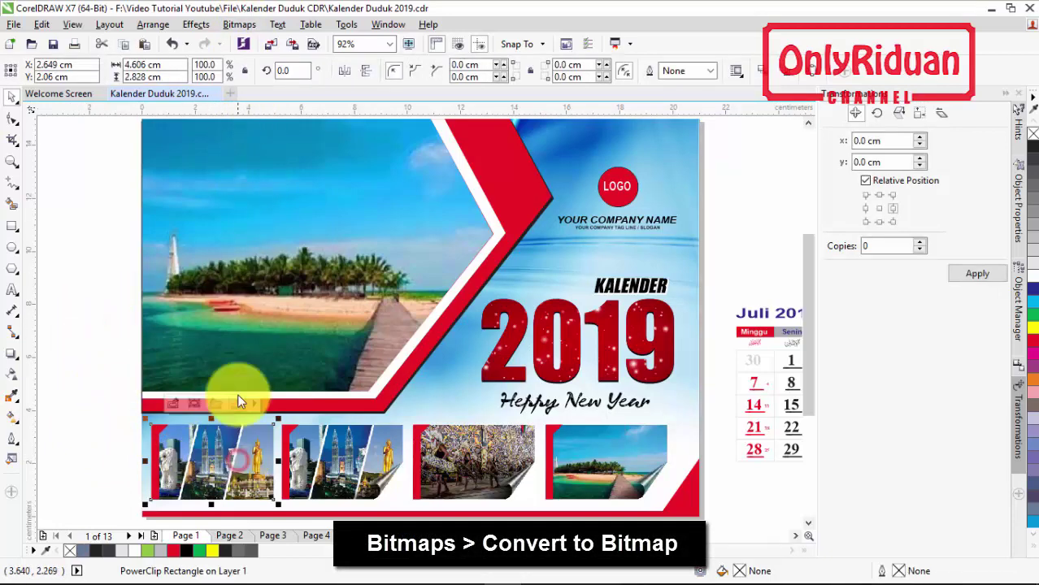
left_click(240, 25)
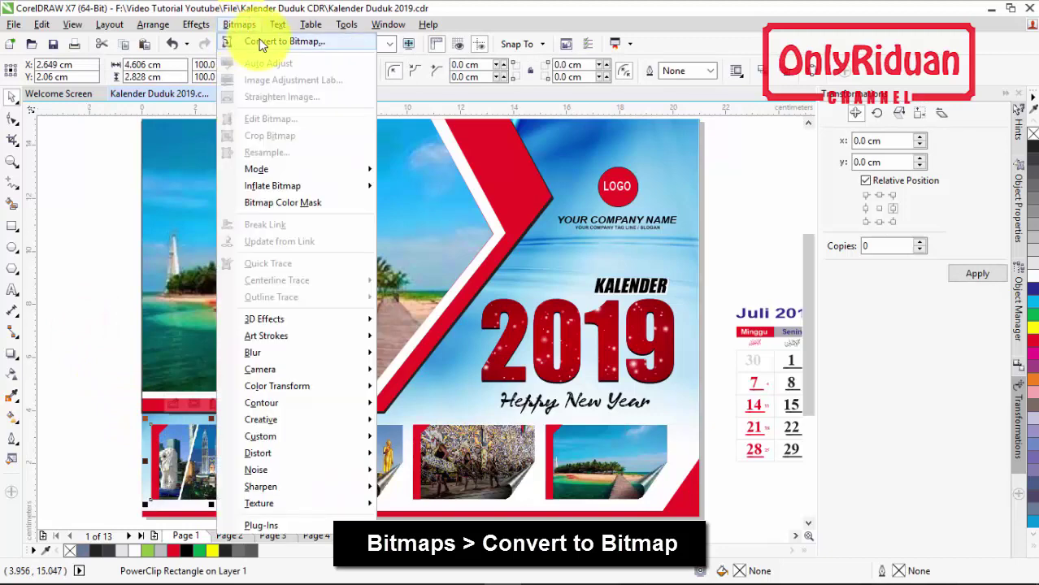
left_click(257, 40)
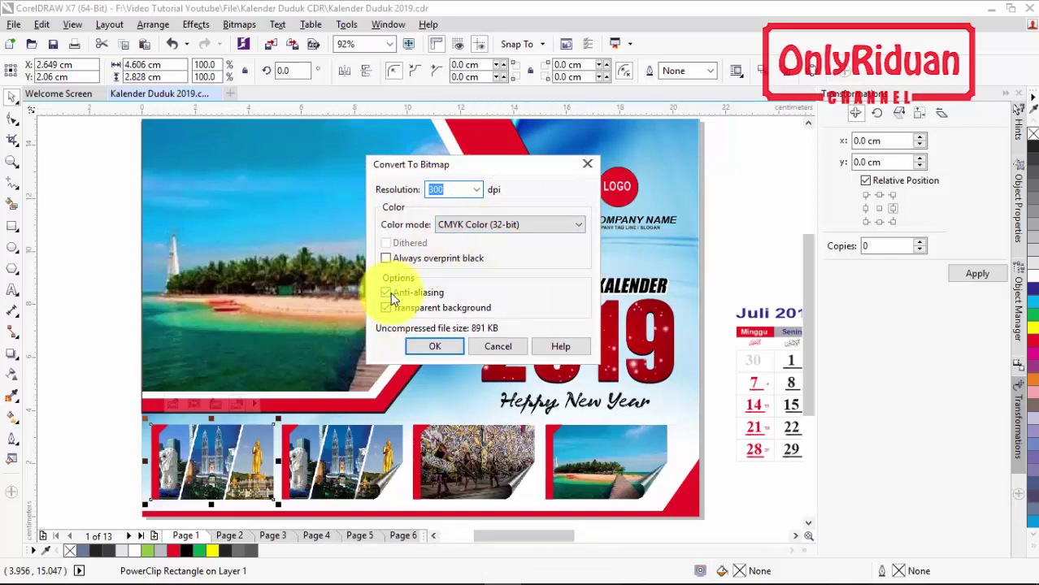
left_click(437, 345)
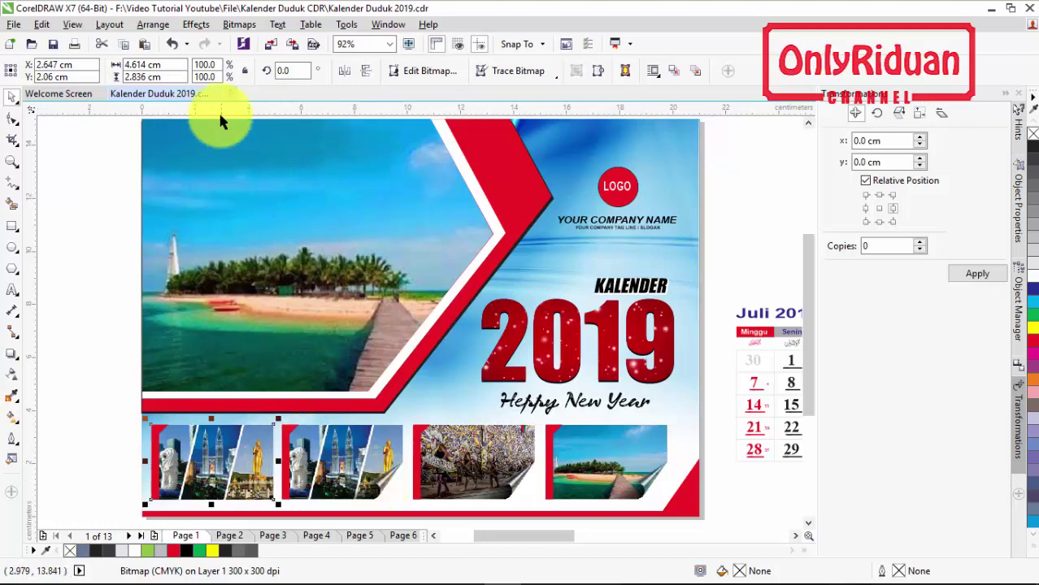
Step: Open the Page Curl 3D effect for the first small photo and set the curl to its upper-right corner
left_click(239, 24)
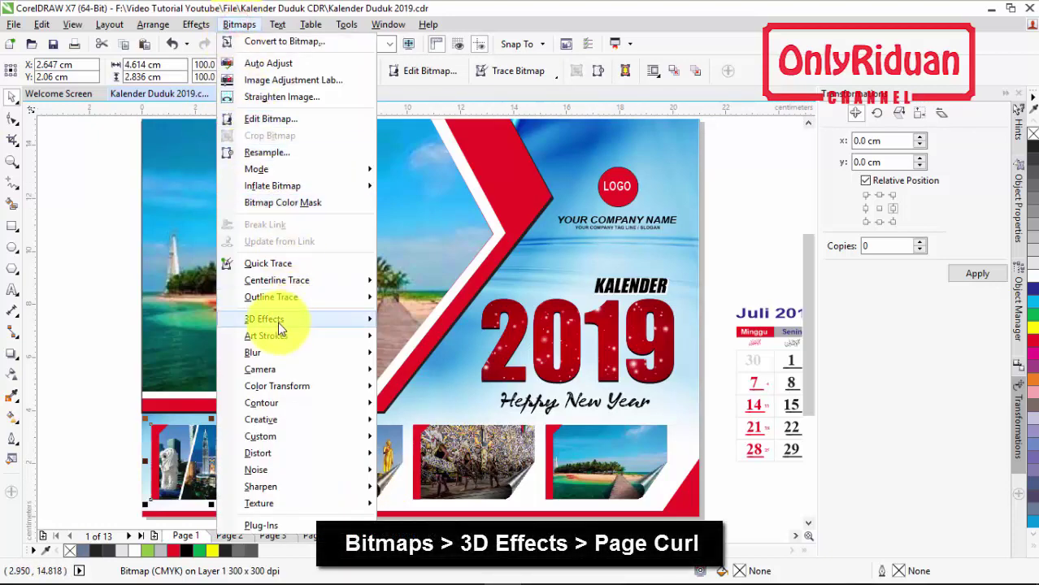
mouse_move(276, 321)
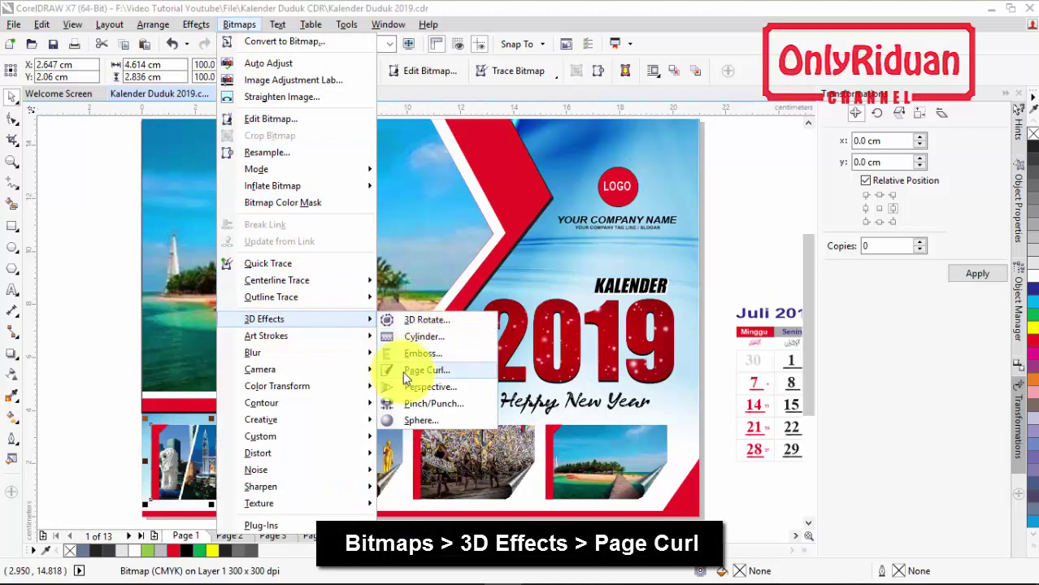
left_click(426, 370)
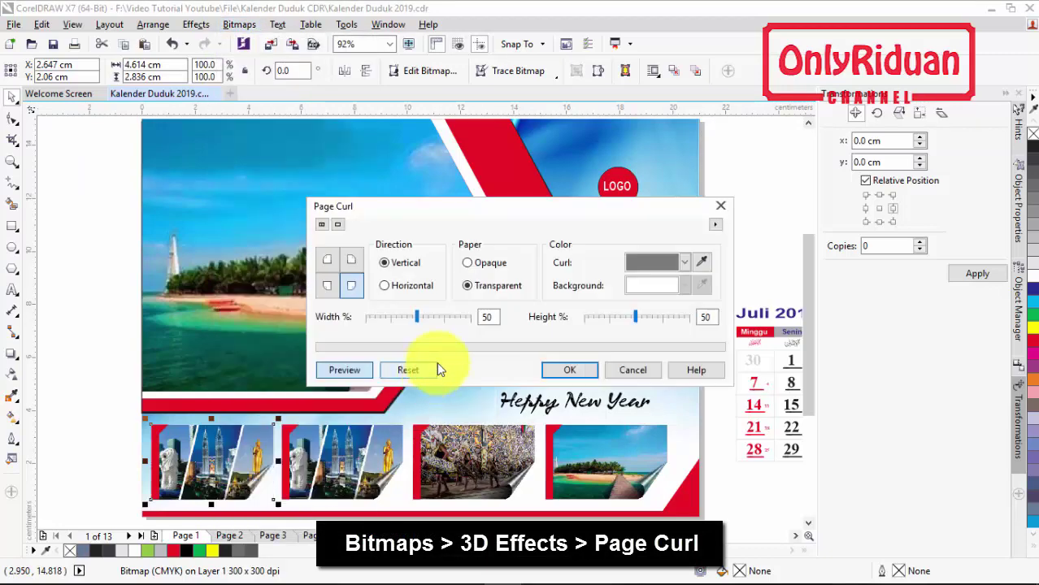
left_click_drag(421, 218, 458, 209)
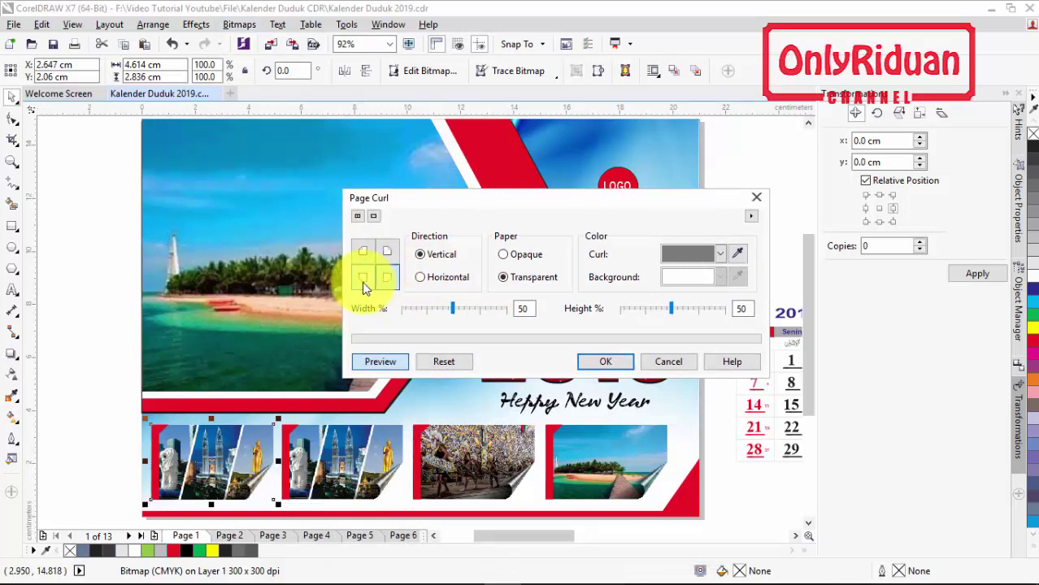
left_click(394, 252)
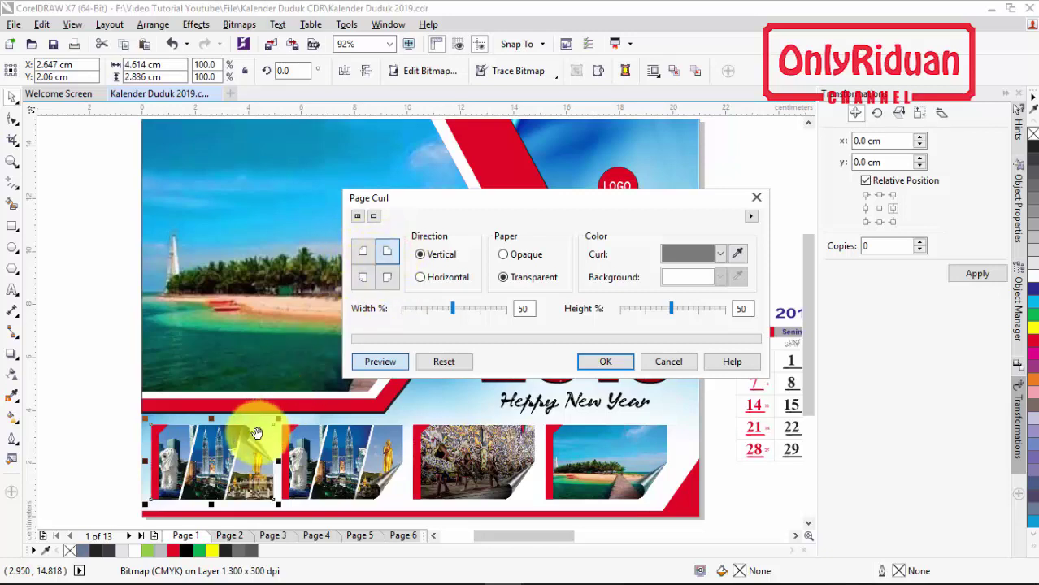
left_click(367, 283)
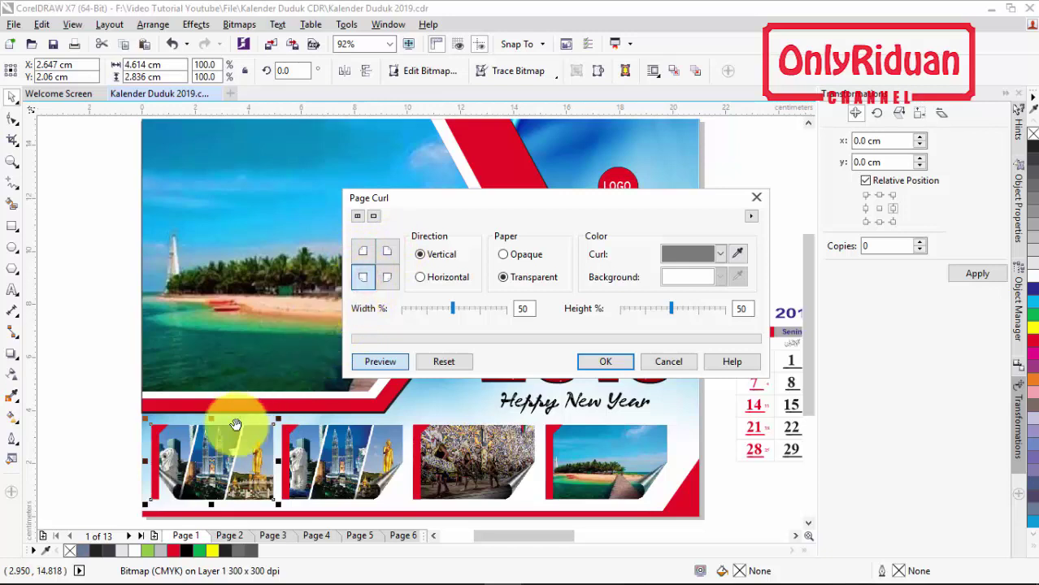
left_click(391, 251)
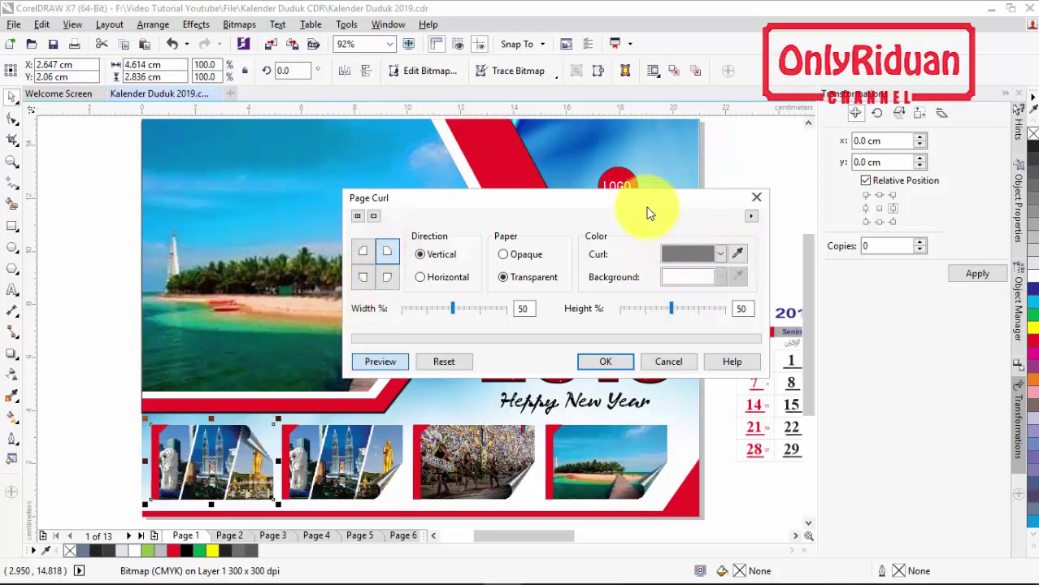
left_click_drag(647, 205, 584, 198)
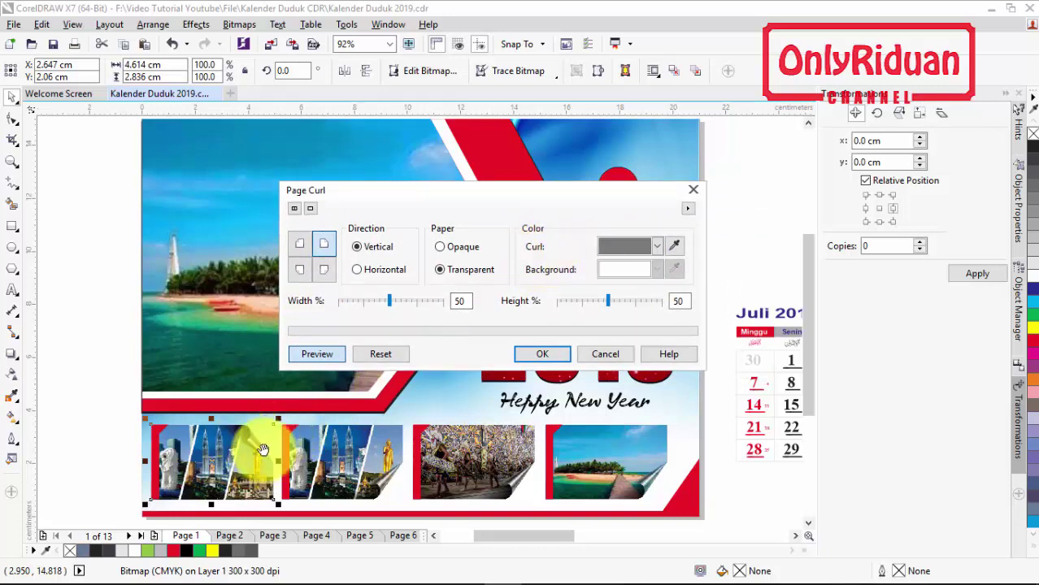
Step: Set the curl color to yellow, keep the vertical direction and transparent paper, and apply the Page Curl to the first small photo
left_click(658, 247)
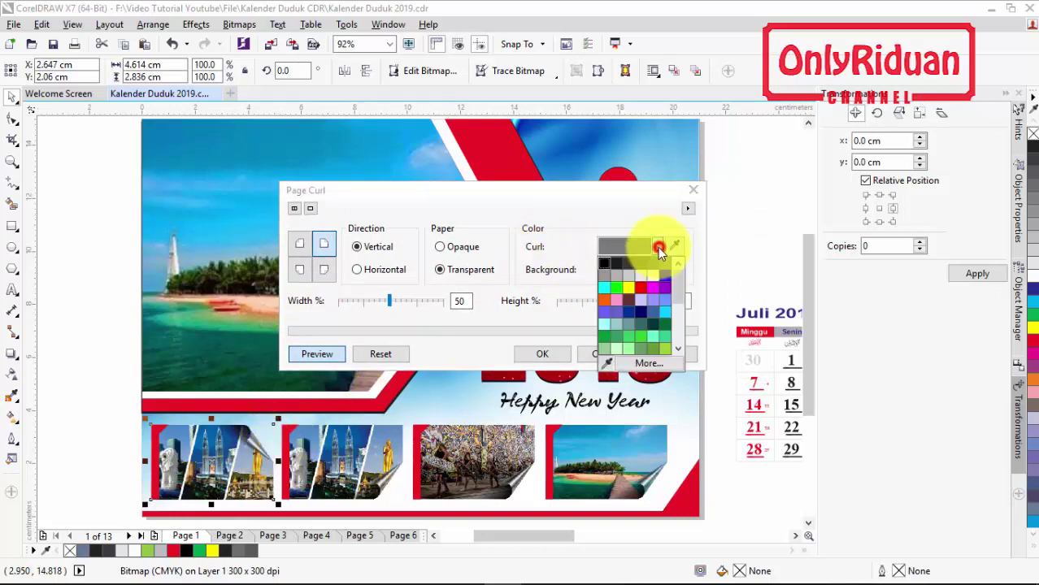
left_click(635, 285)
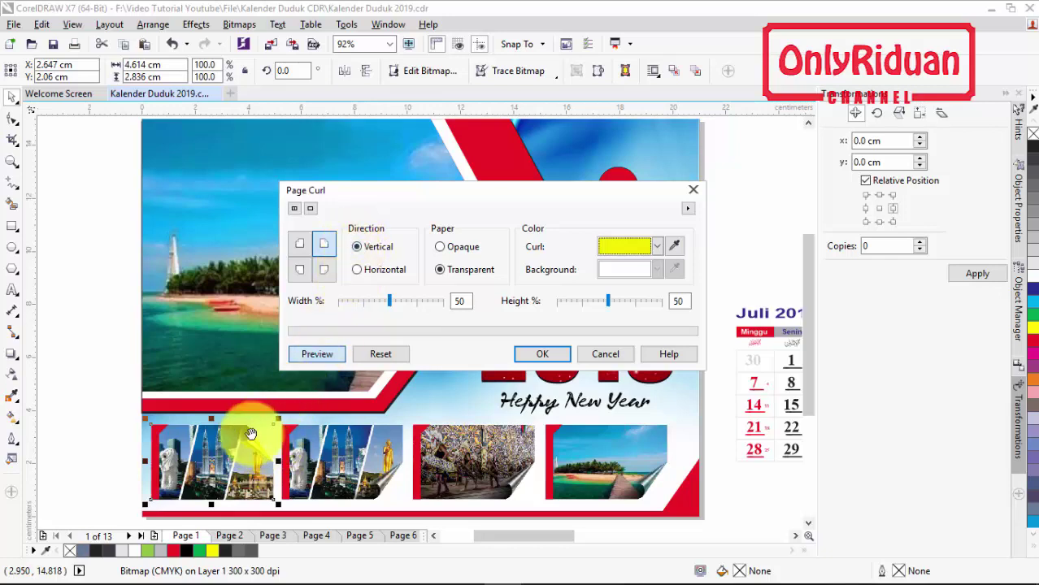
left_click(356, 269)
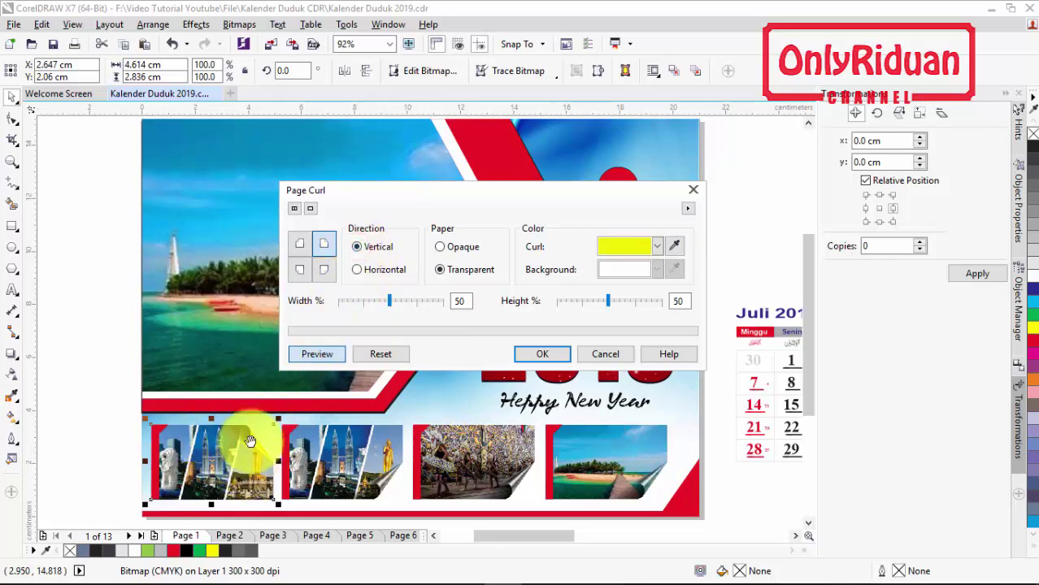
left_click(545, 355)
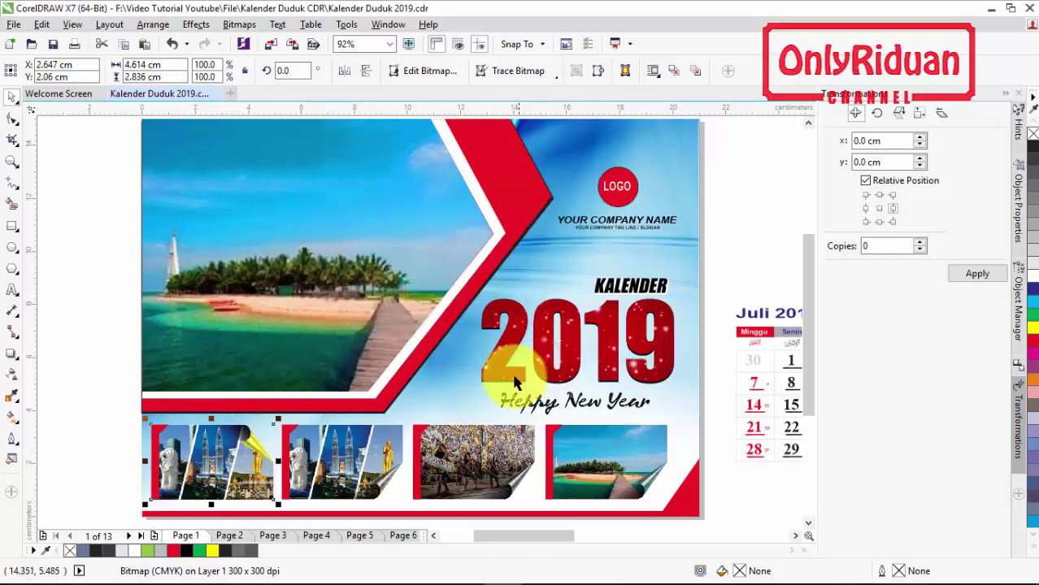
left_click(112, 342)
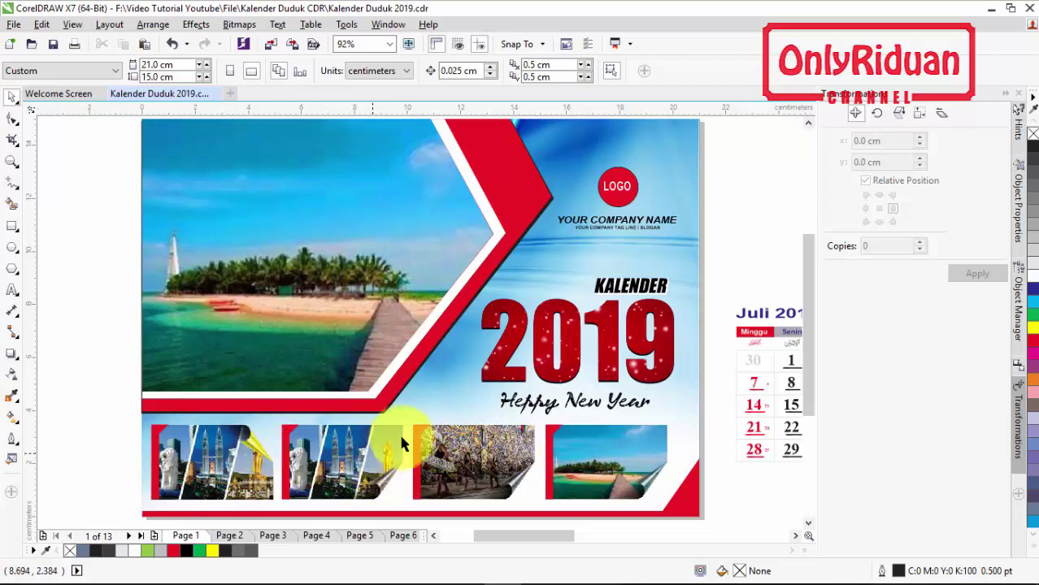
Step: Examine the logo, company name and tag line placeholder texts on page 1
left_click(622, 199)
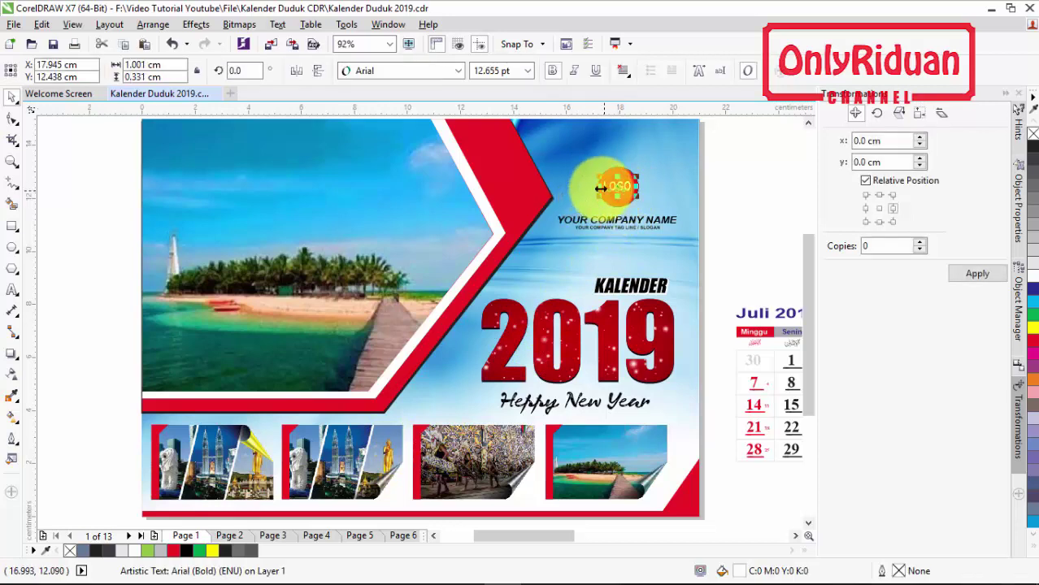
left_click(608, 226)
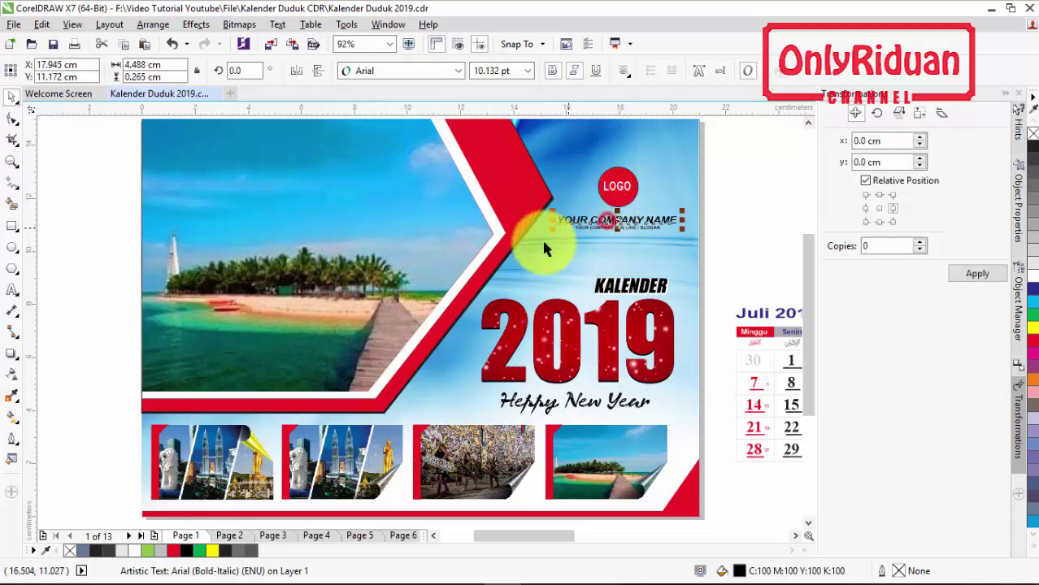
left_click(595, 228)
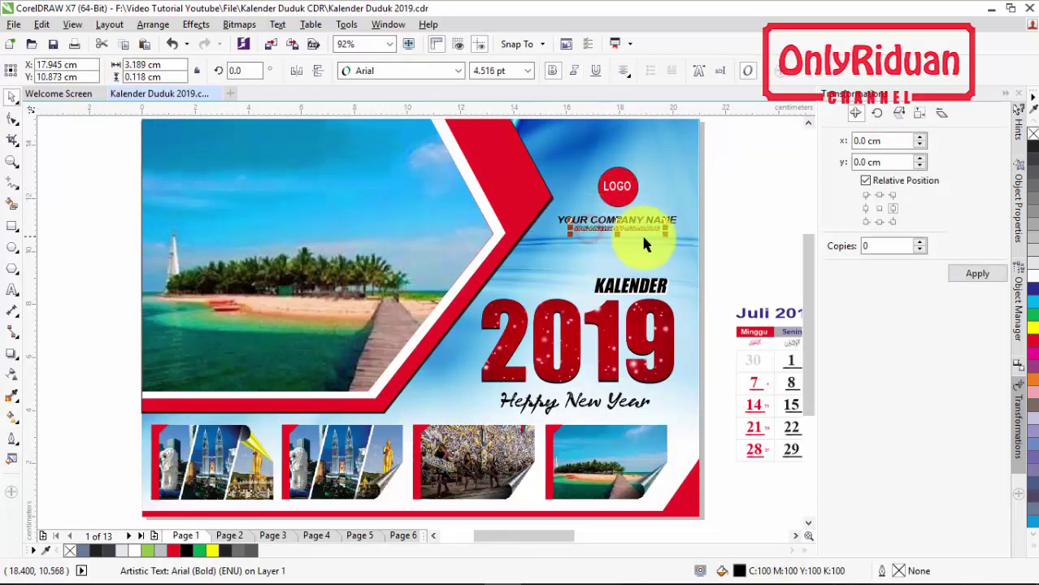
scroll(635, 229, "up", 3)
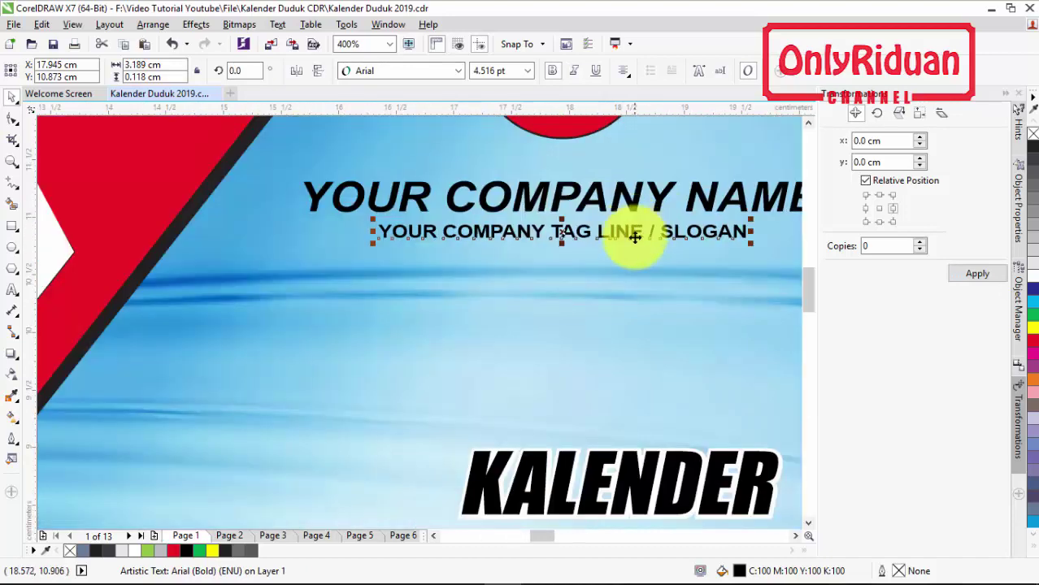
scroll(568, 230, "down", 2)
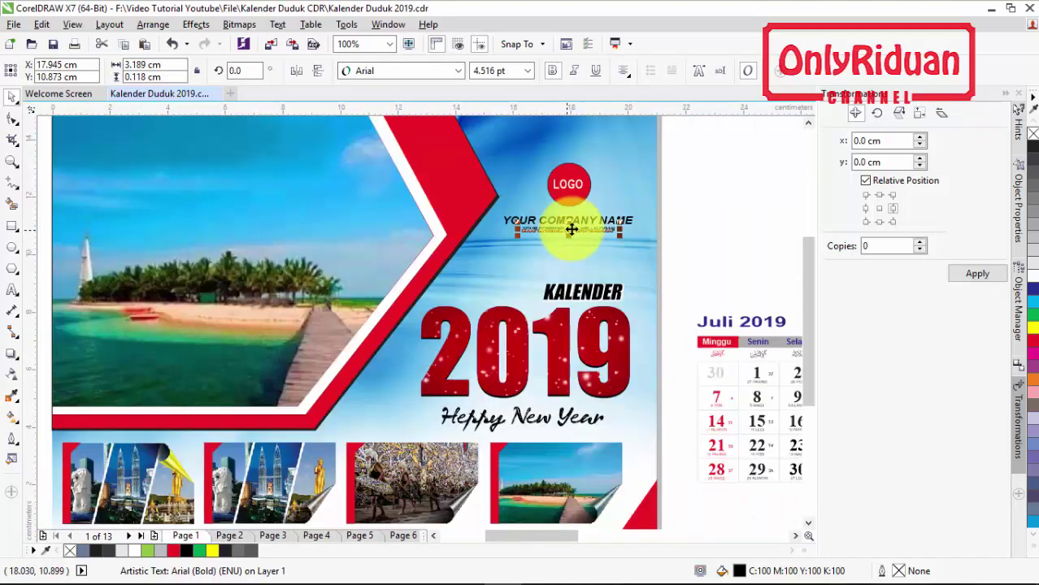
left_click(686, 233)
left_click(573, 229)
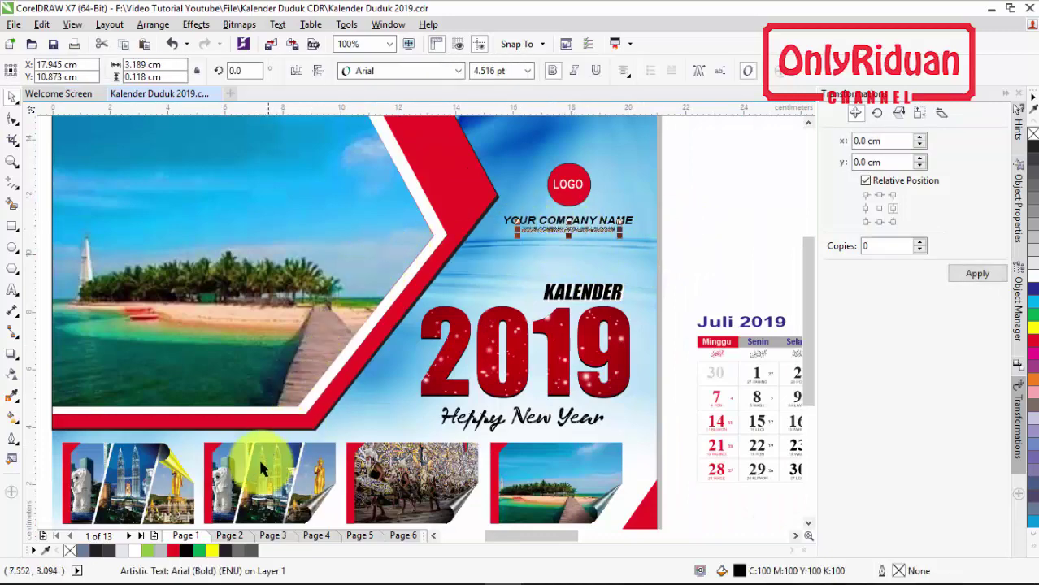
Step: Examine the layout of page 2 and its curled small photo
left_click(230, 537)
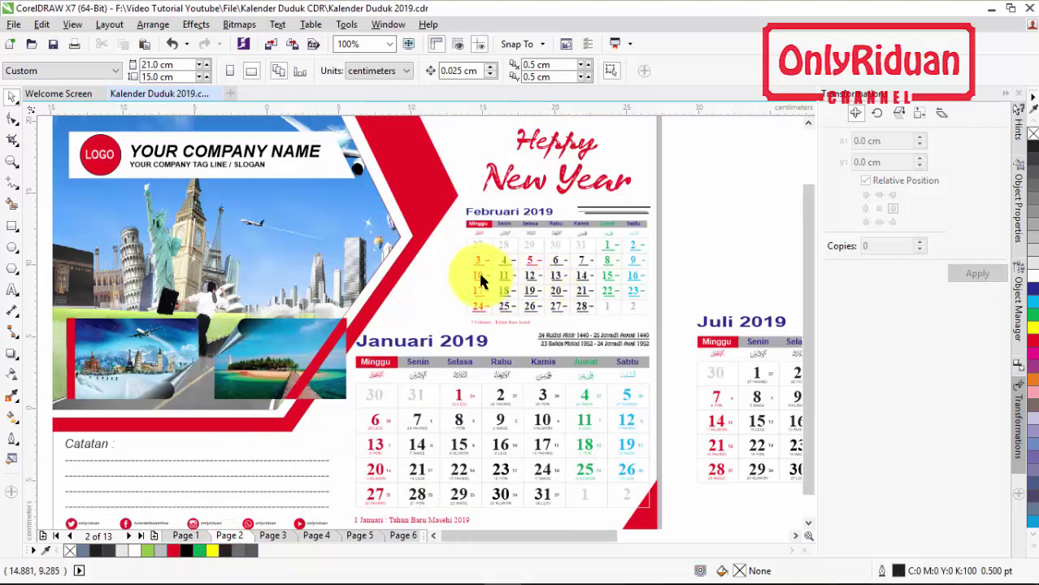
scroll(478, 270, "down", 2)
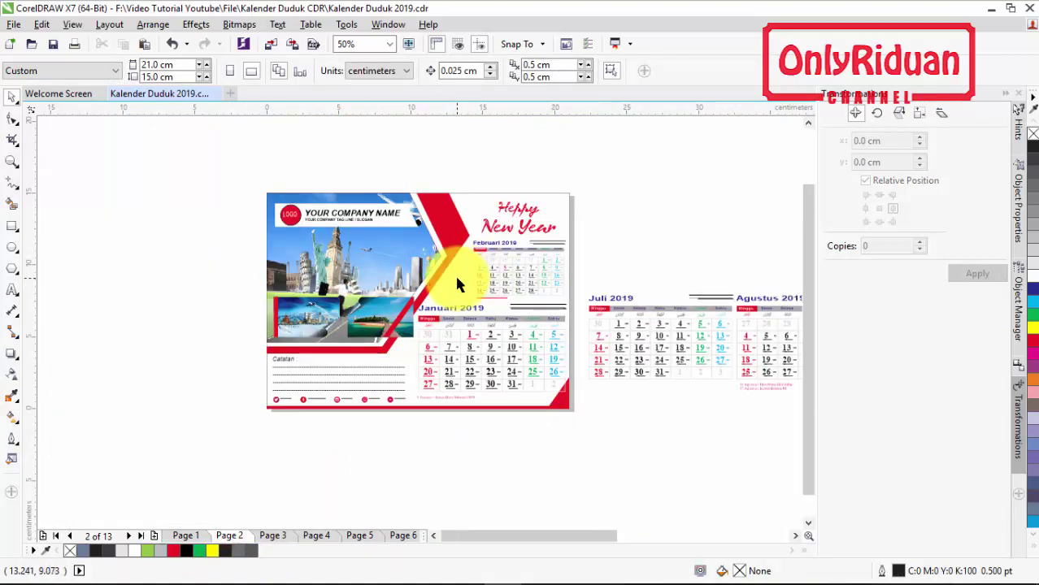
scroll(304, 313, "up", 2)
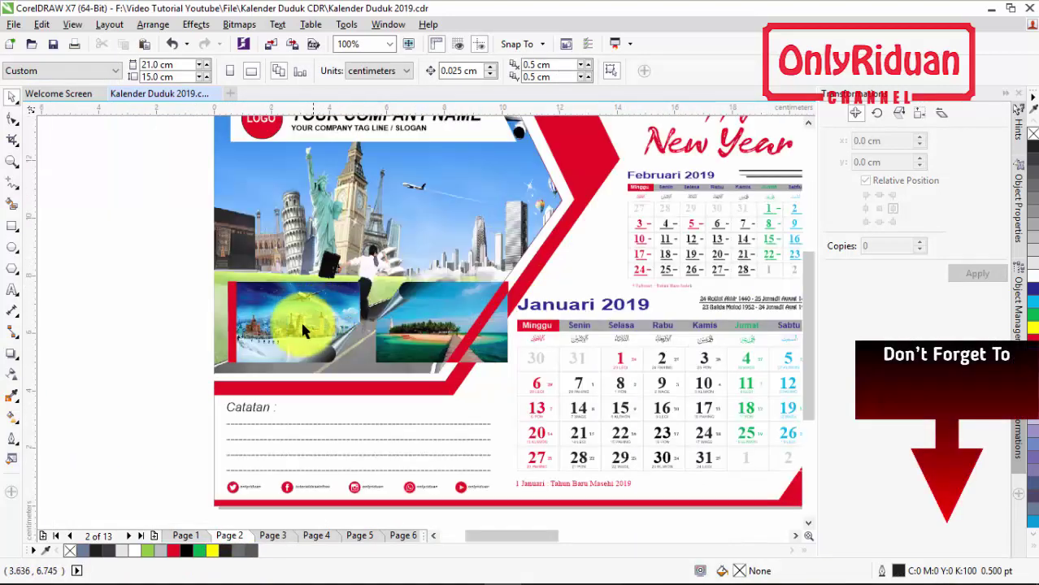
left_click(300, 320)
Step: Go to page 3 and check its two small photo rectangles and the large photo frame
left_click(273, 537)
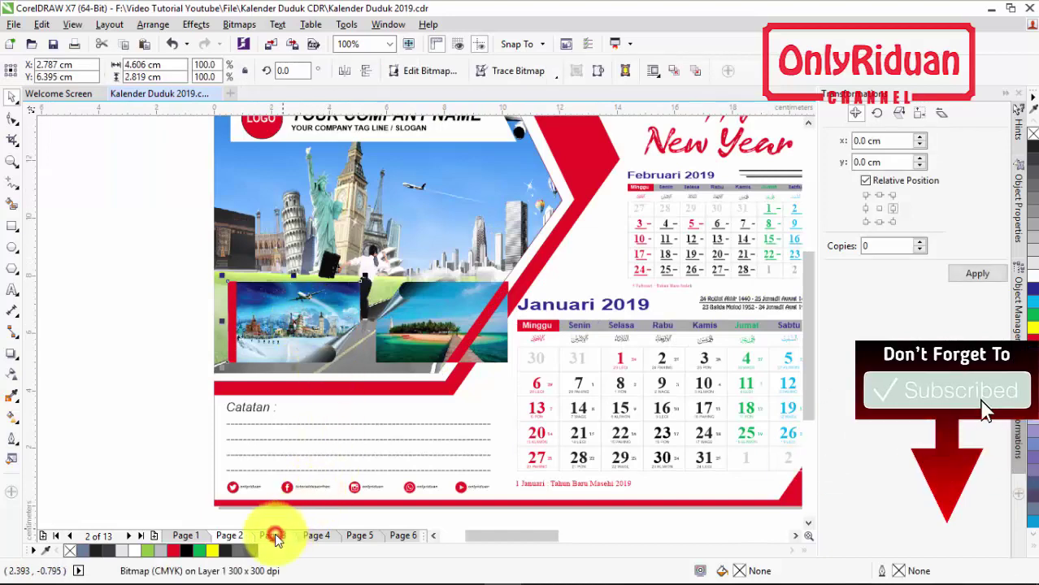
left_click(298, 309)
left_click(422, 311)
left_click(437, 175)
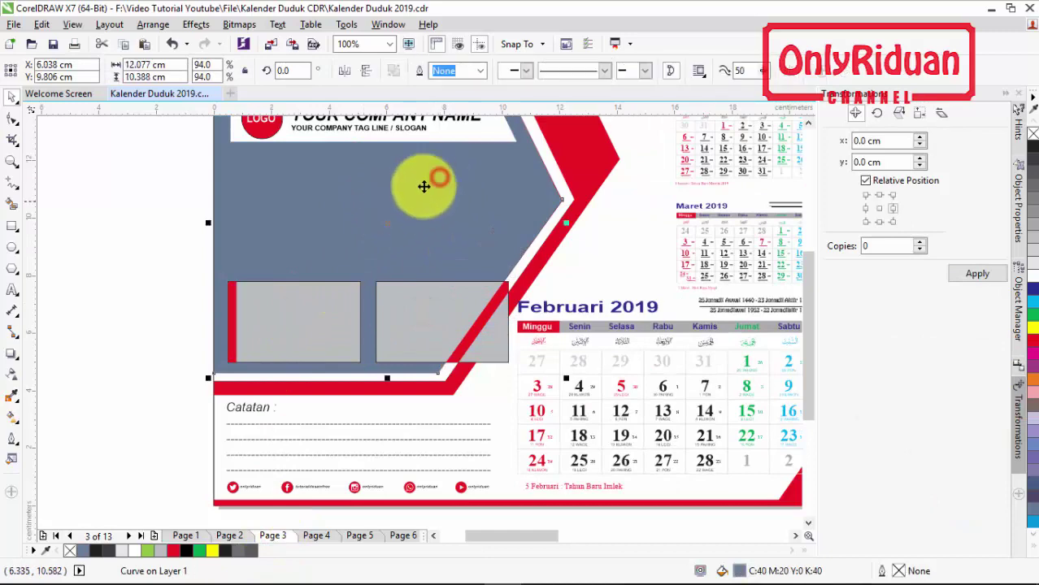
left_click(809, 122)
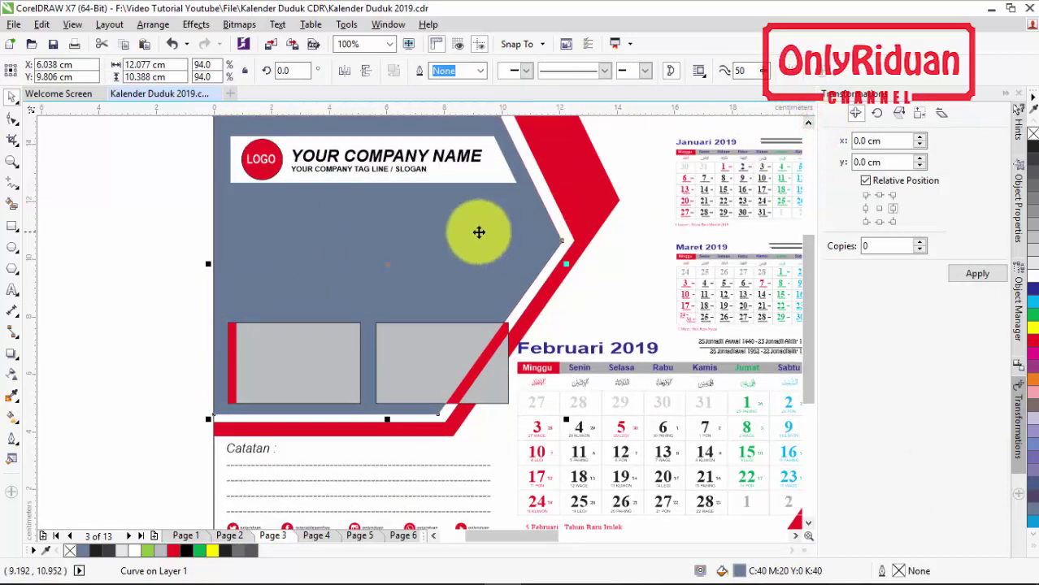
Step: Choose the masjid-islamic-center-samarinda-min and zz36 images from the Pictures folder for import
left_click(13, 25)
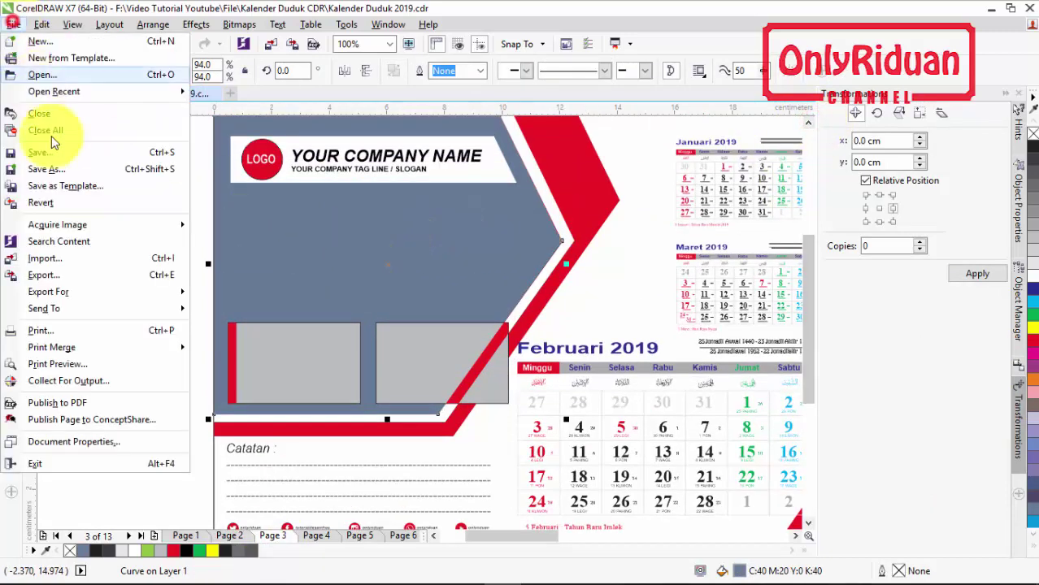
left_click(53, 257)
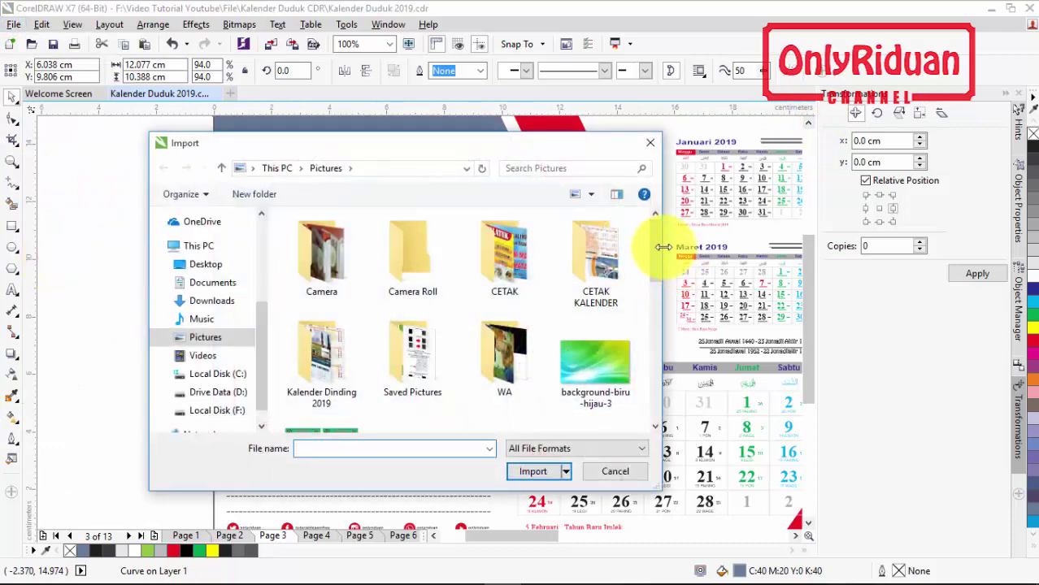
left_click_drag(660, 260, 652, 379)
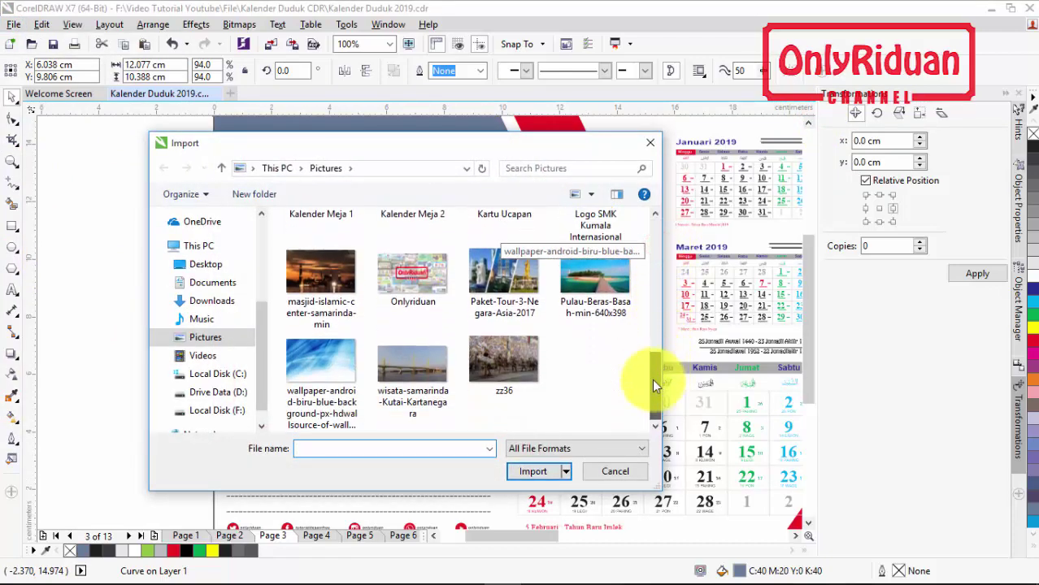
left_click(435, 367, "ctrl")
left_click(432, 374)
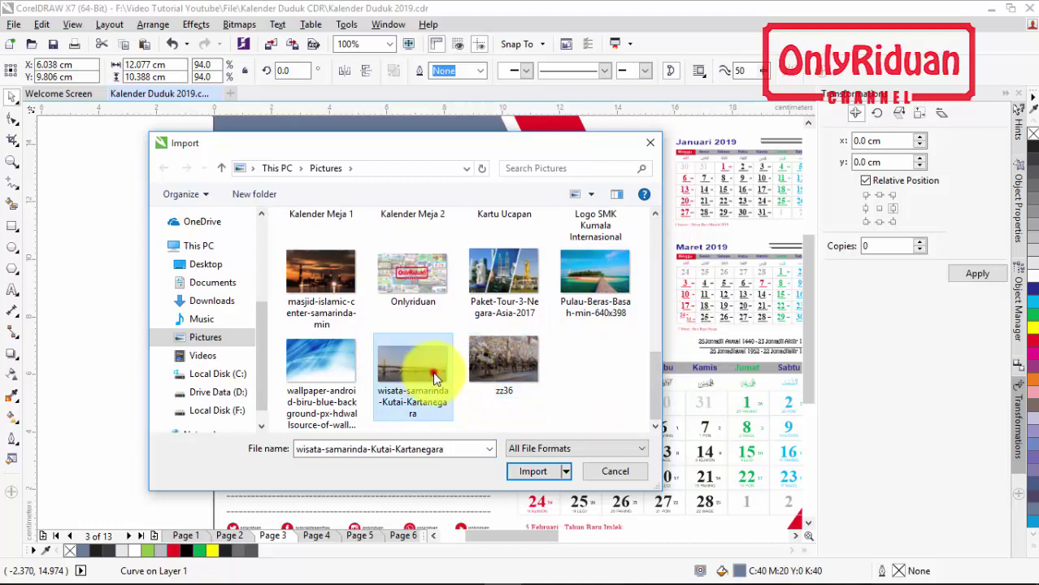
left_click(319, 285)
left_click(506, 359, "ctrl")
left_click(532, 469)
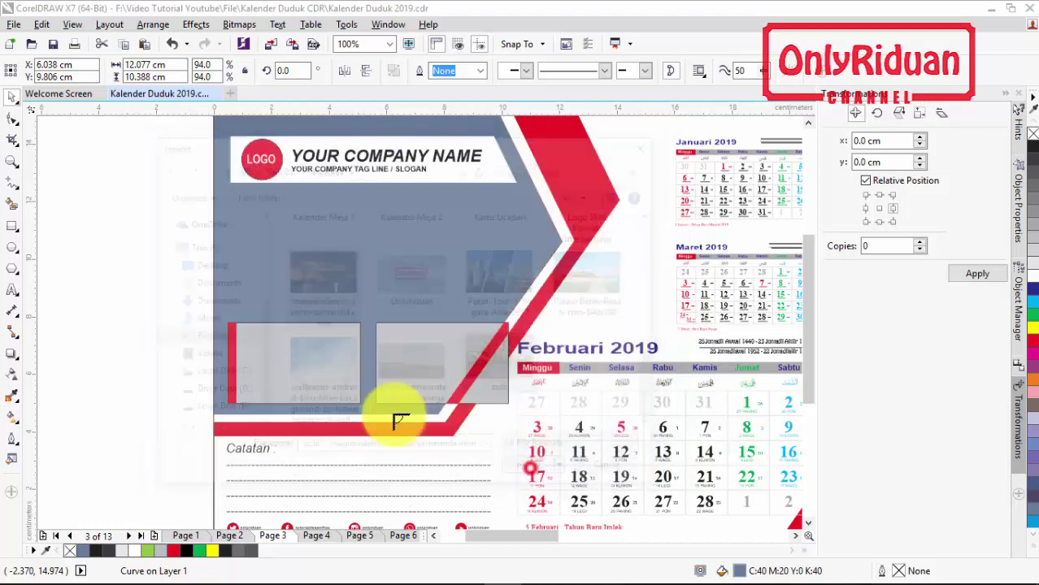
Step: Place the mosque photo and the zz36 photo, the latter about 5.5 × 3.7 cm, on page 3 and move both above the grey rectangles
left_click_drag(126, 304, 286, 403)
left_click_drag(332, 294, 476, 407)
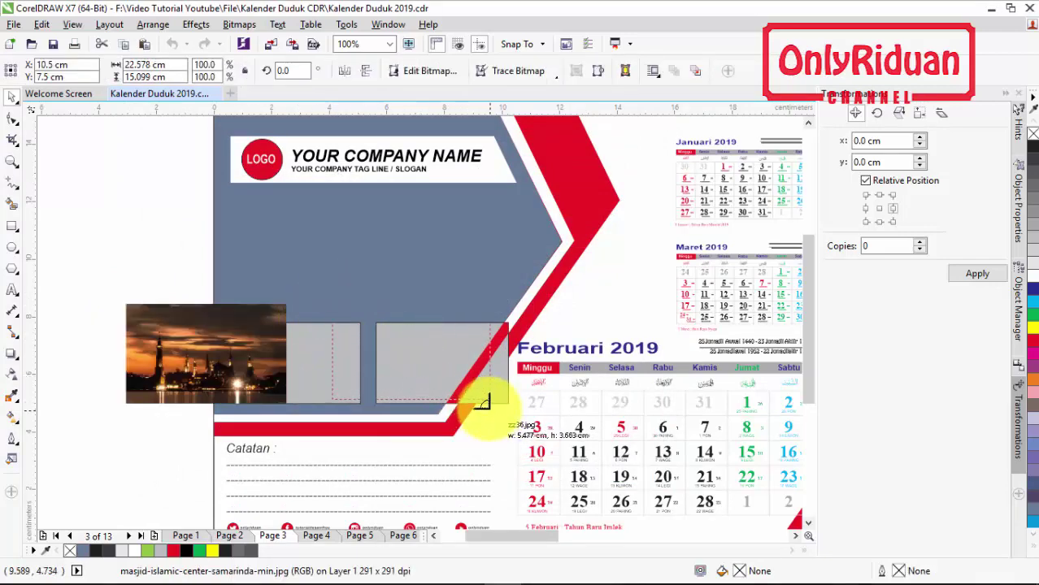
left_click_drag(418, 343, 439, 252)
left_click_drag(269, 322, 290, 217)
Step: Scale the zz36 photo down to about 4.7 × 3.2 cm and PowerClip it inside the right grey rectangle
left_click(390, 235)
left_click_drag(515, 194, 493, 211)
right_click(419, 244)
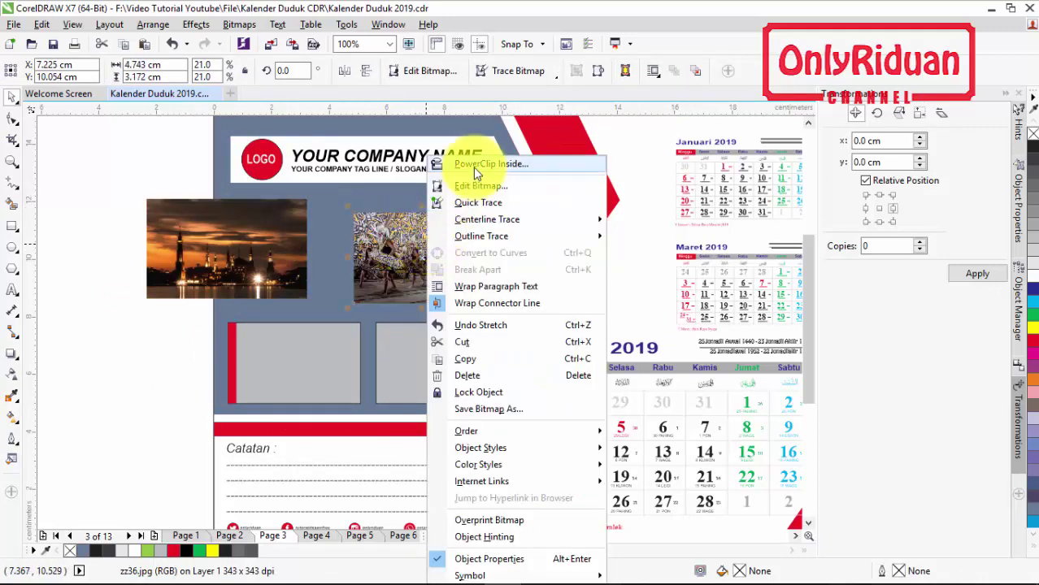
left_click(484, 164)
left_click(434, 358)
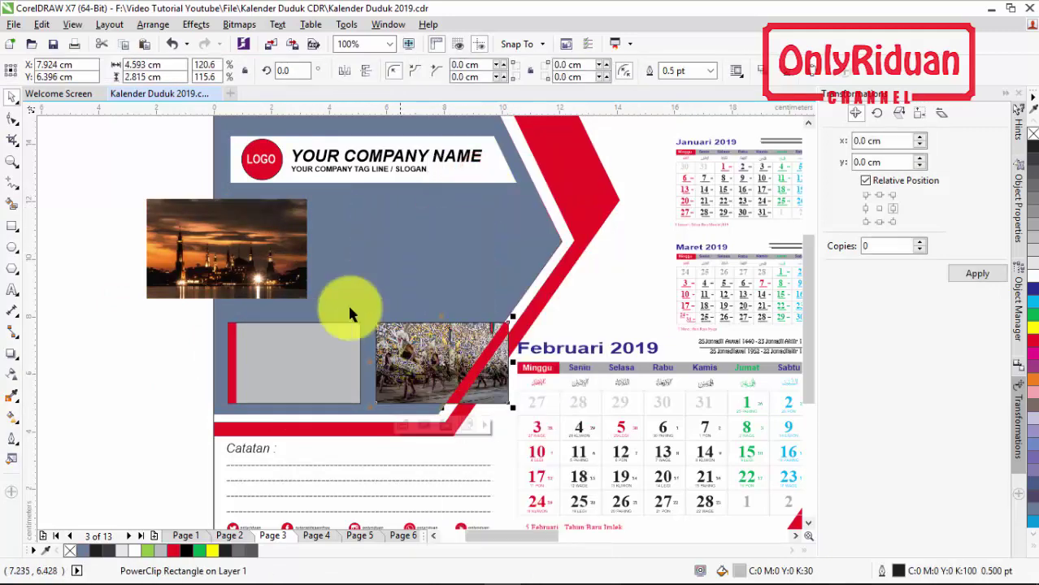
Step: Scale the mosque photo down slightly and PowerClip it inside the left grey rectangle
left_click(260, 232)
left_click_drag(309, 194, 275, 209)
right_click(256, 241)
left_click(308, 165)
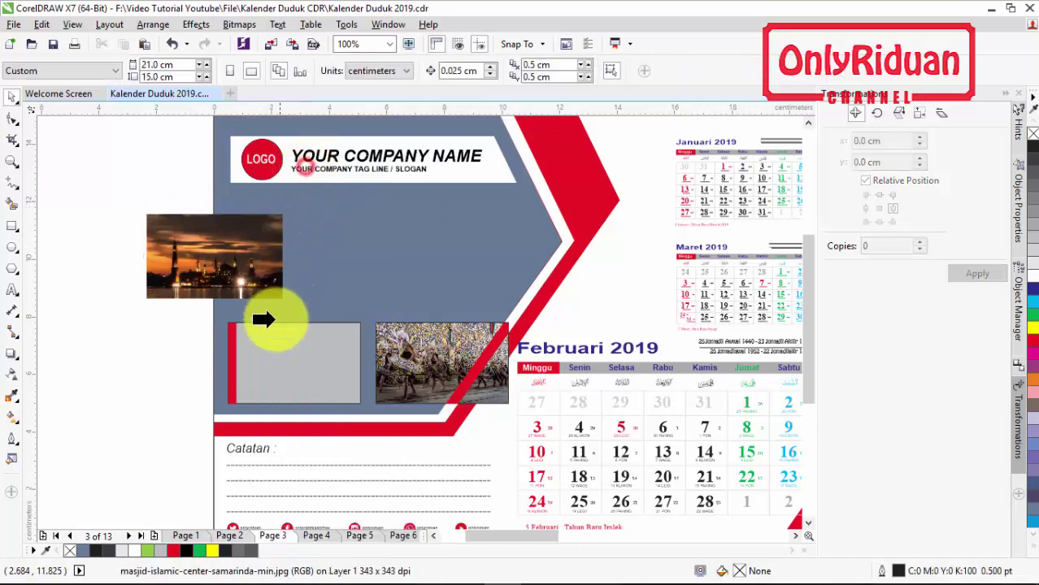
left_click(279, 355)
left_click(136, 295)
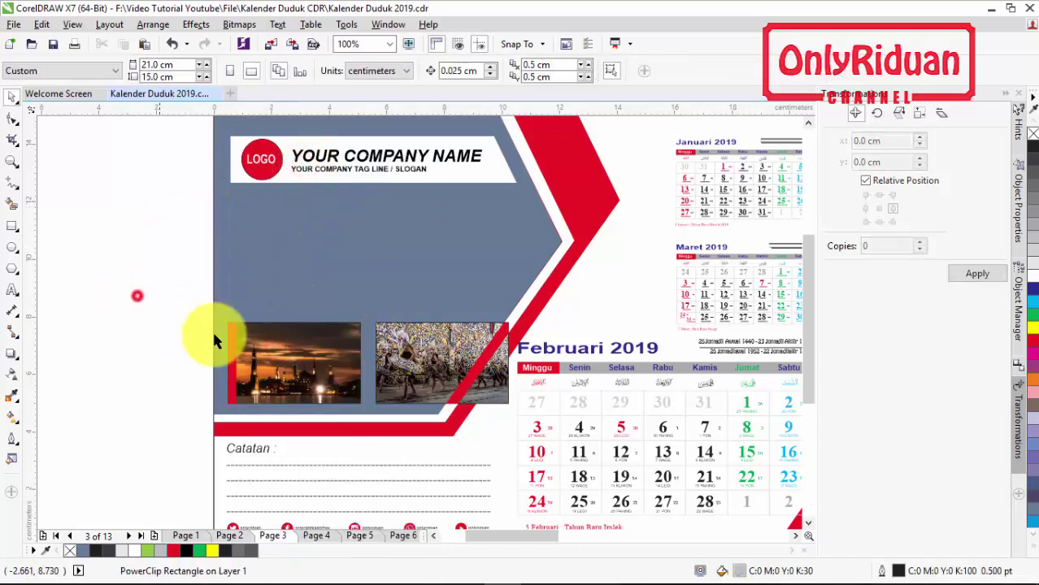
Step: Import the Hutan-Lindung-Sungai-Wain-min-640x398 image from the Pictures folder onto page 3 at about 16.4 × 10.2 cm
left_click(389, 235)
left_click(14, 24)
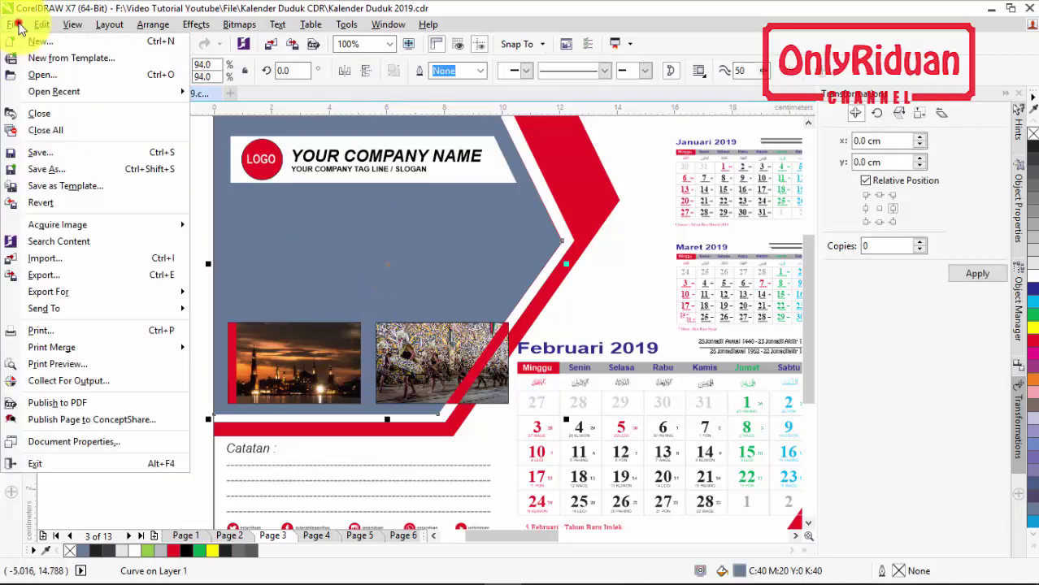
left_click(65, 252)
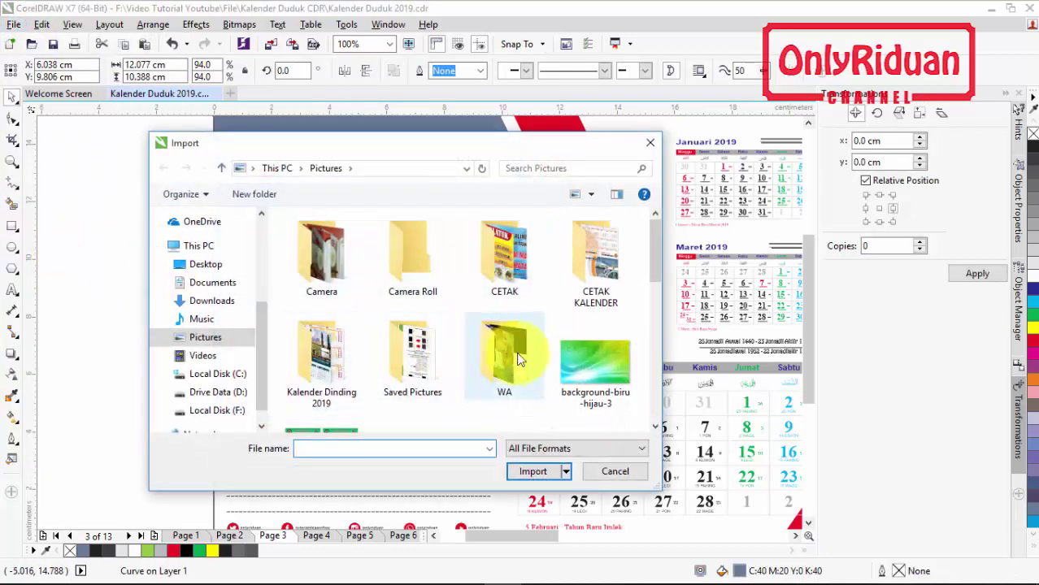
left_click_drag(655, 249, 583, 308)
left_click(318, 350)
left_click(530, 472)
left_click_drag(74, 174, 548, 471)
Step: Move the forest photo aside and PowerClip it inside the large blue-grey arrow shape on page 3
left_click_drag(331, 294, 610, 308)
right_click(650, 280)
left_click(556, 261)
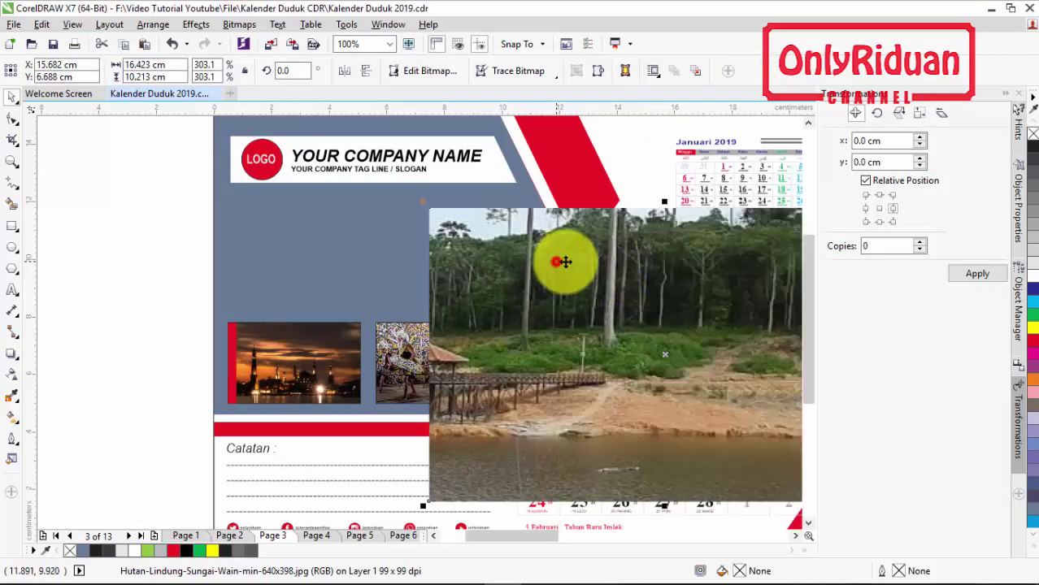
left_click_drag(603, 261, 785, 277)
right_click(709, 278)
left_click(764, 165)
left_click(338, 237)
scroll(343, 235, "down", 3)
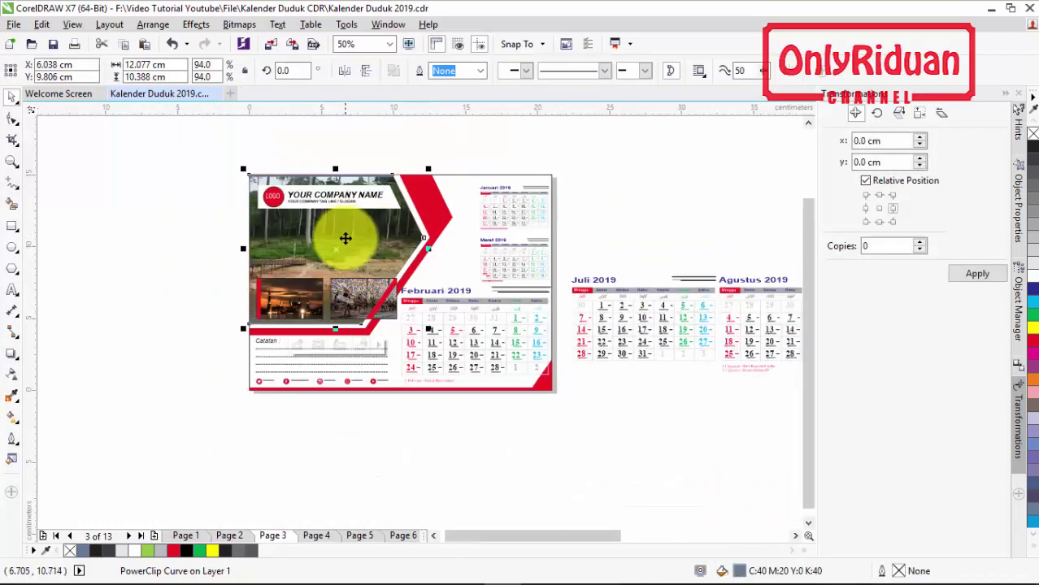
Step: Open the Instagram and YouTube account names in page 4's footer for text editing, leaving their wording as it is
left_click(317, 537)
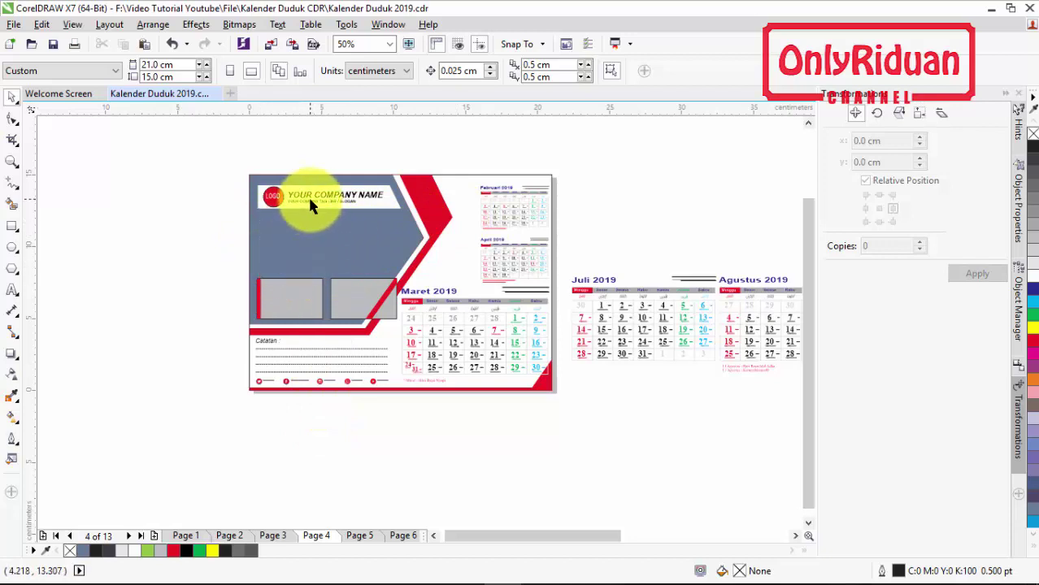
scroll(324, 395, "up", 3)
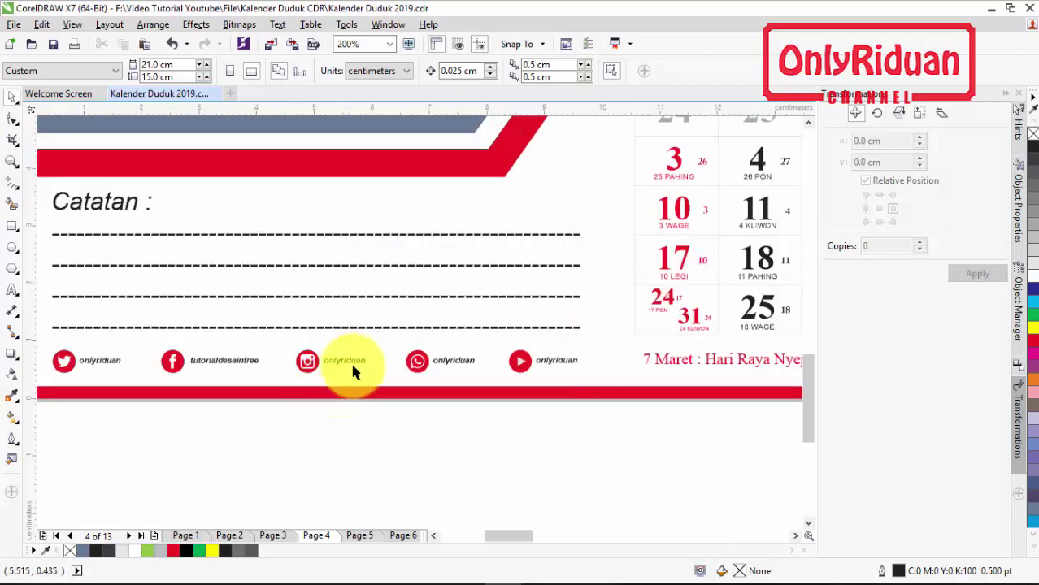
left_click(348, 360)
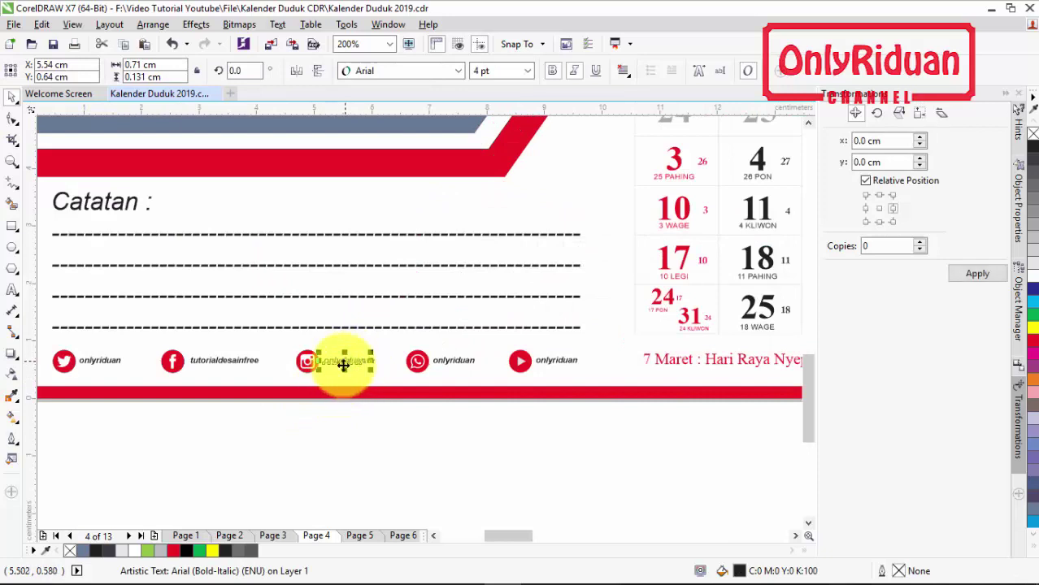
left_click(13, 291)
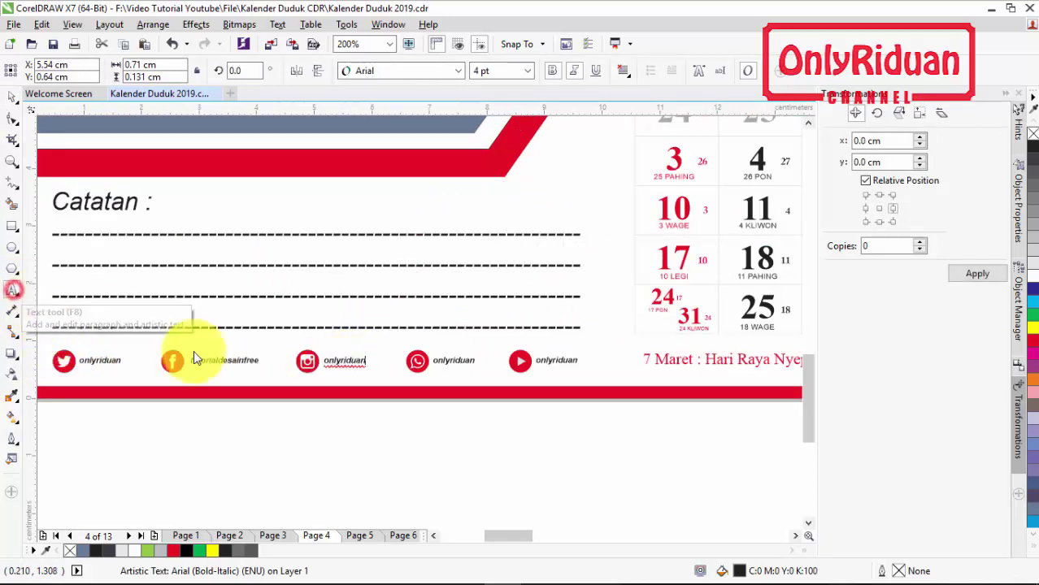
left_click(345, 360)
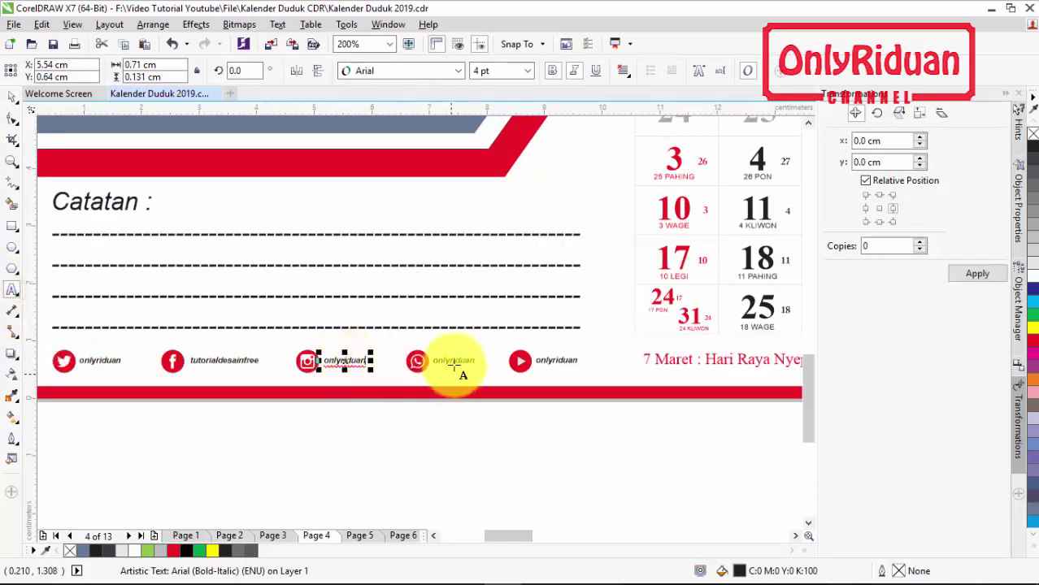
left_click(550, 359)
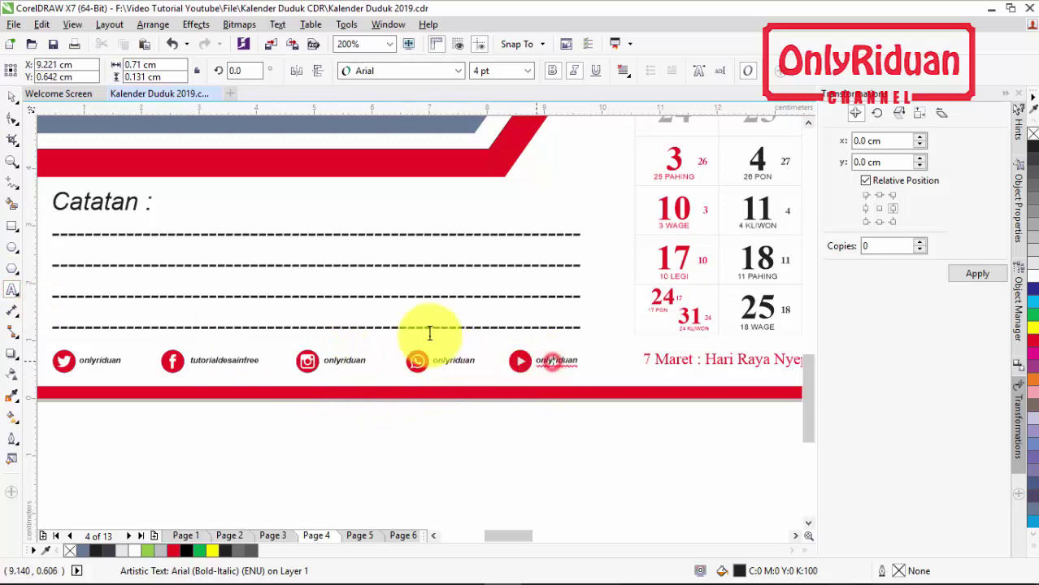
scroll(316, 296, "down", 2)
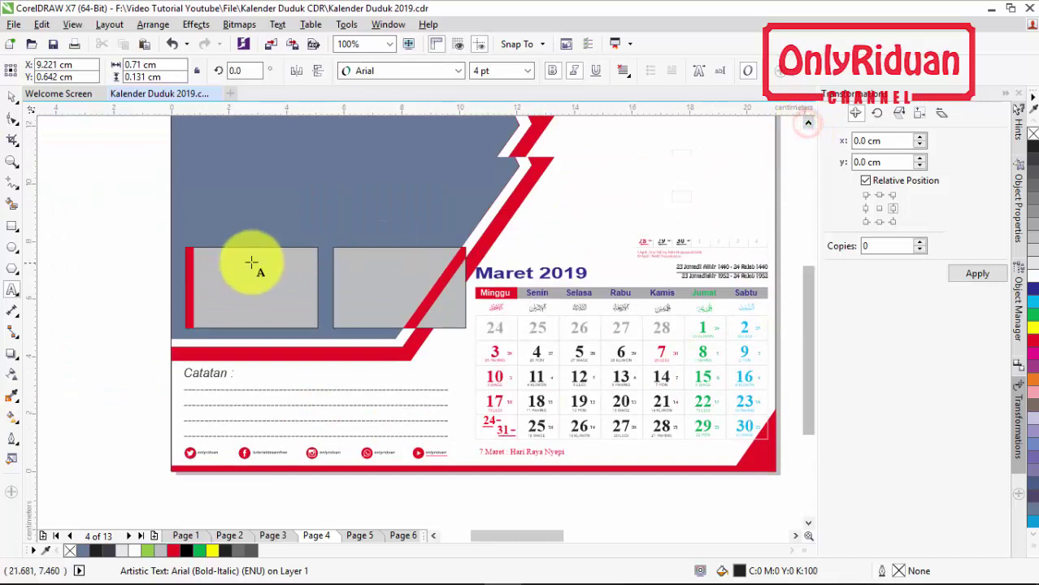
left_click(12, 161)
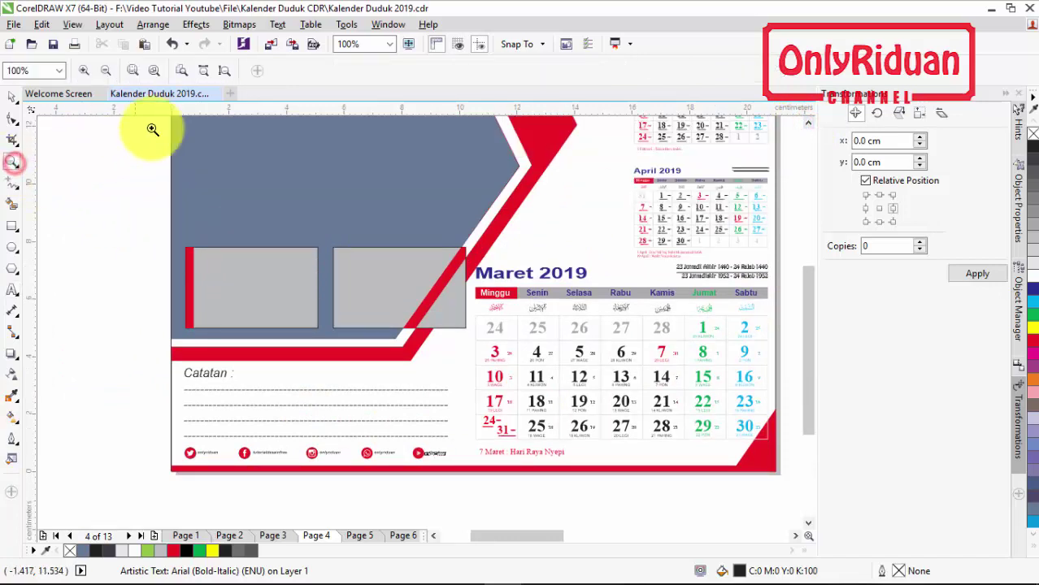
left_click(182, 70)
left_click(12, 98)
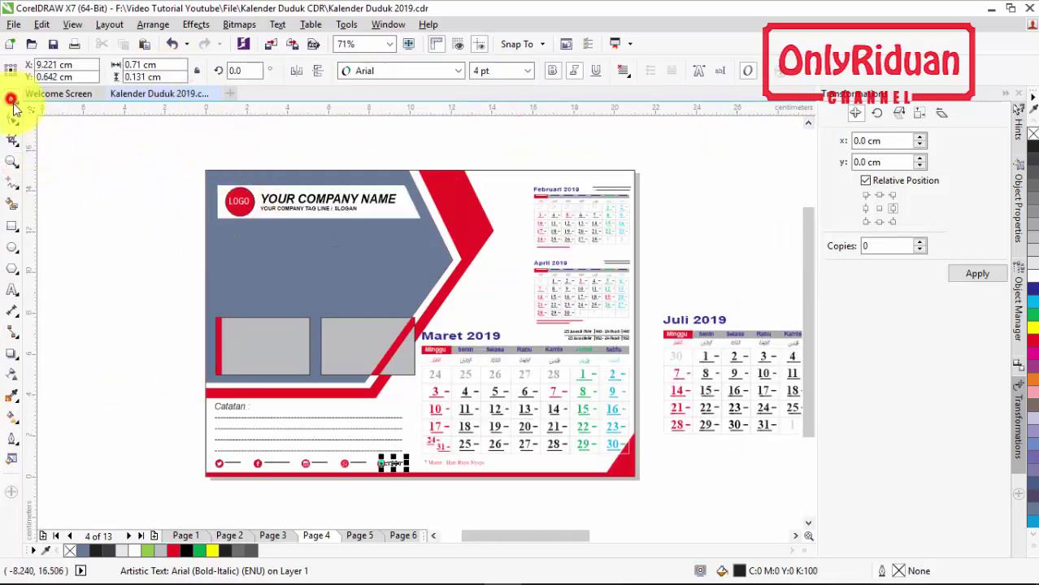
left_click(360, 536)
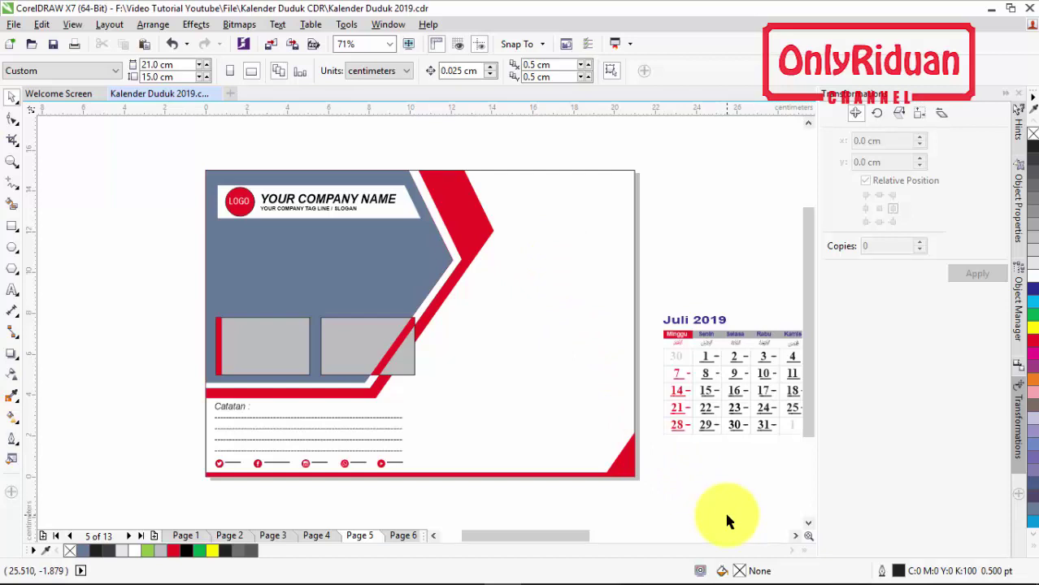
left_click(321, 539)
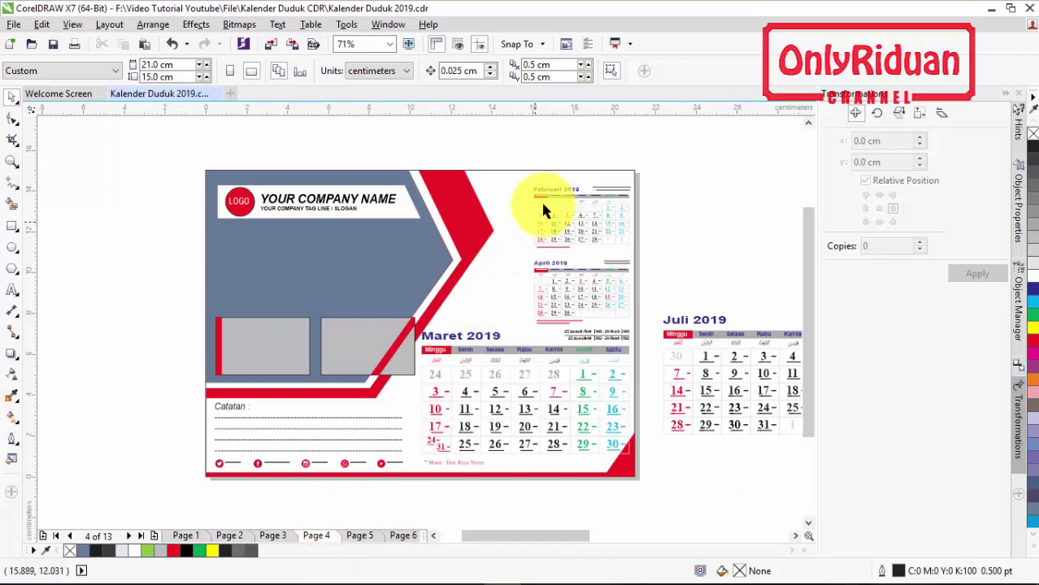
left_click(360, 538)
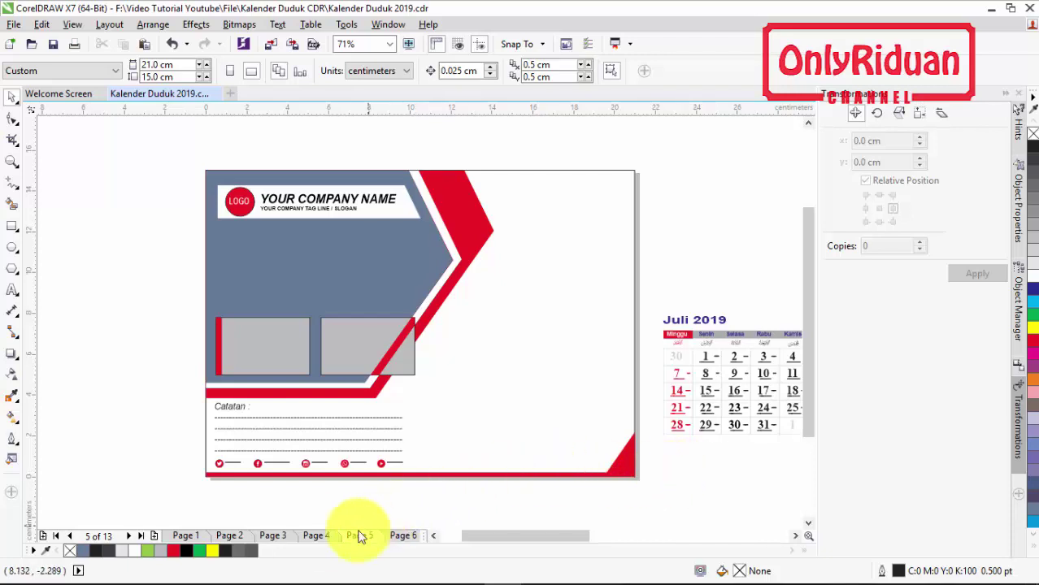
left_click(319, 536)
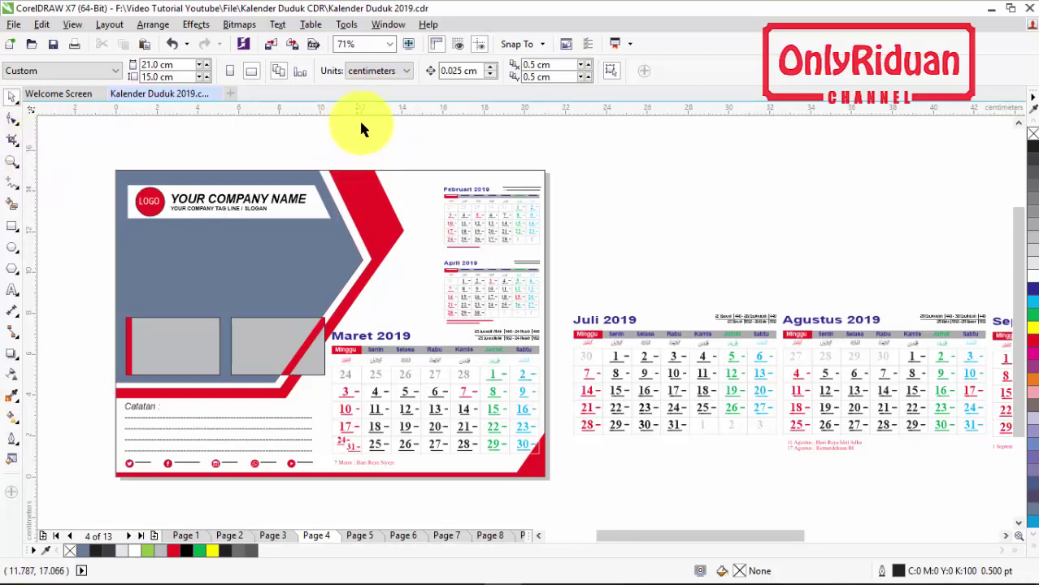
Step: Align guidelines to the Maret 2019 calendar on page 4: horizontal at about 7.19 cm, vertical at about 10.56 cm and 20.72 cm
left_click_drag(374, 109, 406, 334)
scroll(407, 334, "up", 4)
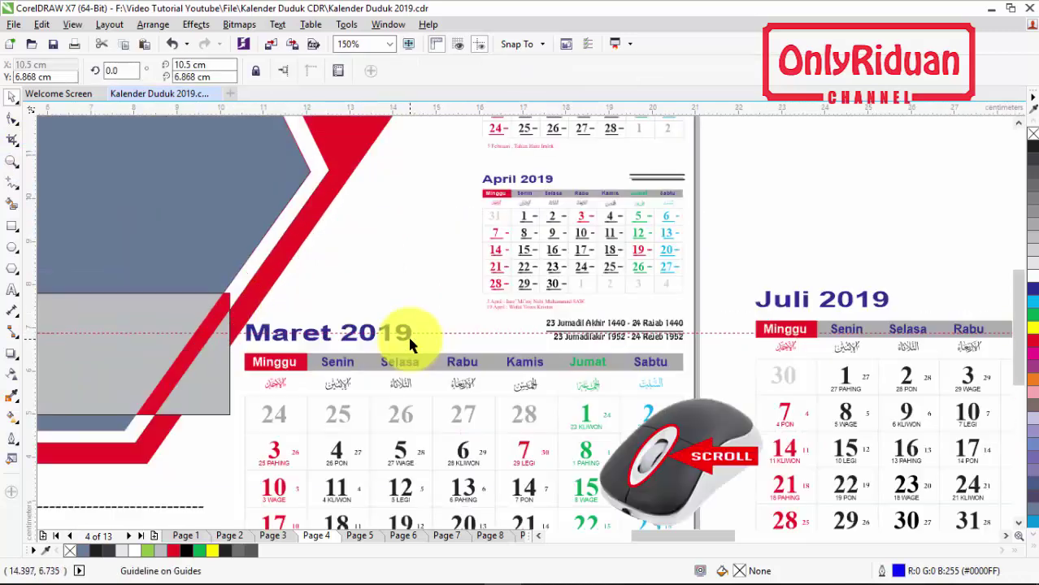
left_click_drag(600, 328, 621, 300)
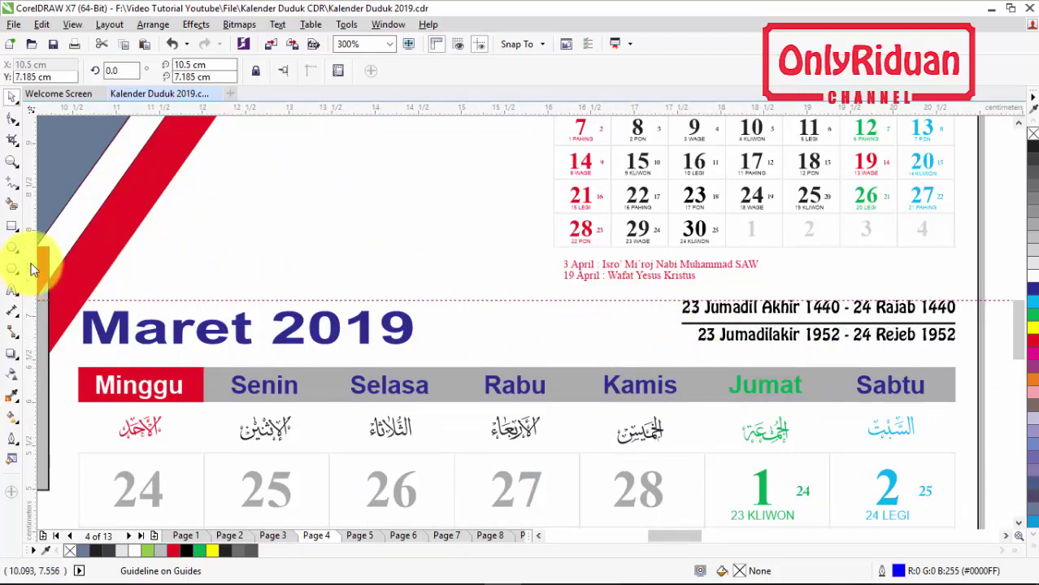
left_click_drag(27, 254, 78, 341)
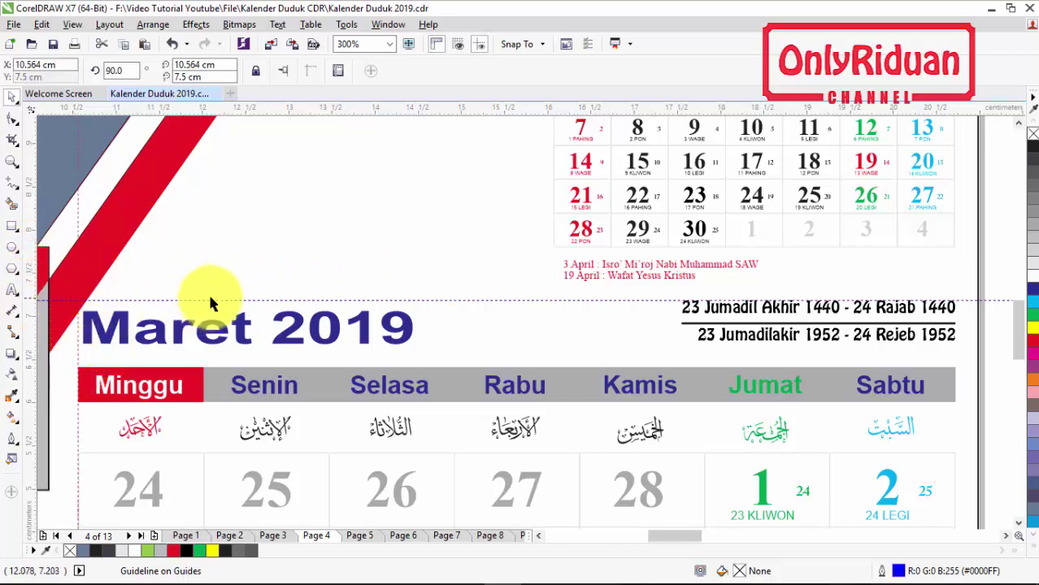
left_click_drag(31, 249, 41, 261)
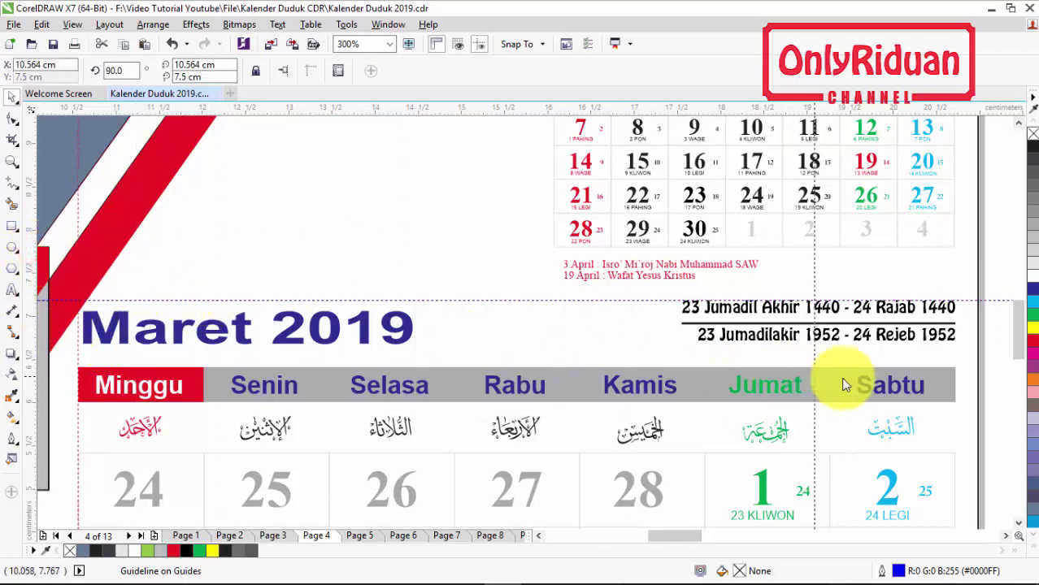
left_click_drag(943, 387, 955, 382)
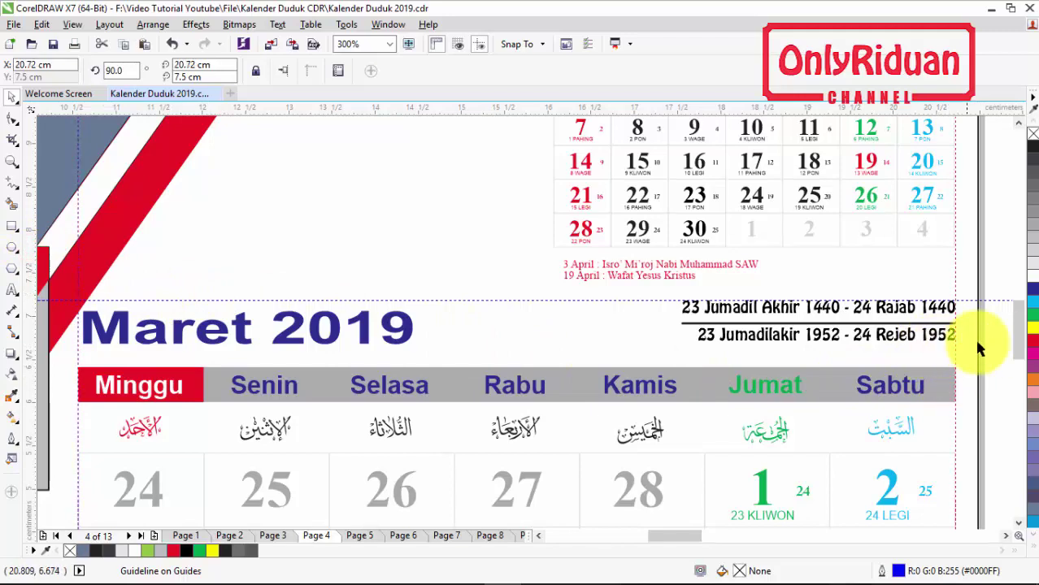
Step: Add guidelines along the April 2019 calendar's top and left edges, at about 10.58 cm vertically and 16.08 cm horizontally
left_click_drag(1018, 333, 1019, 289)
left_click_drag(537, 114, 578, 281)
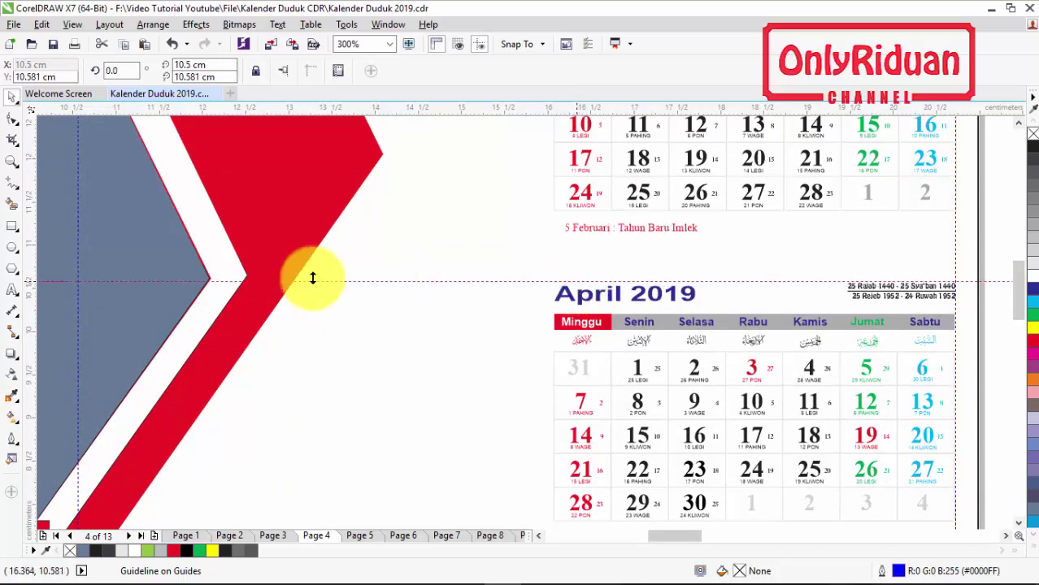
left_click_drag(33, 248, 554, 337)
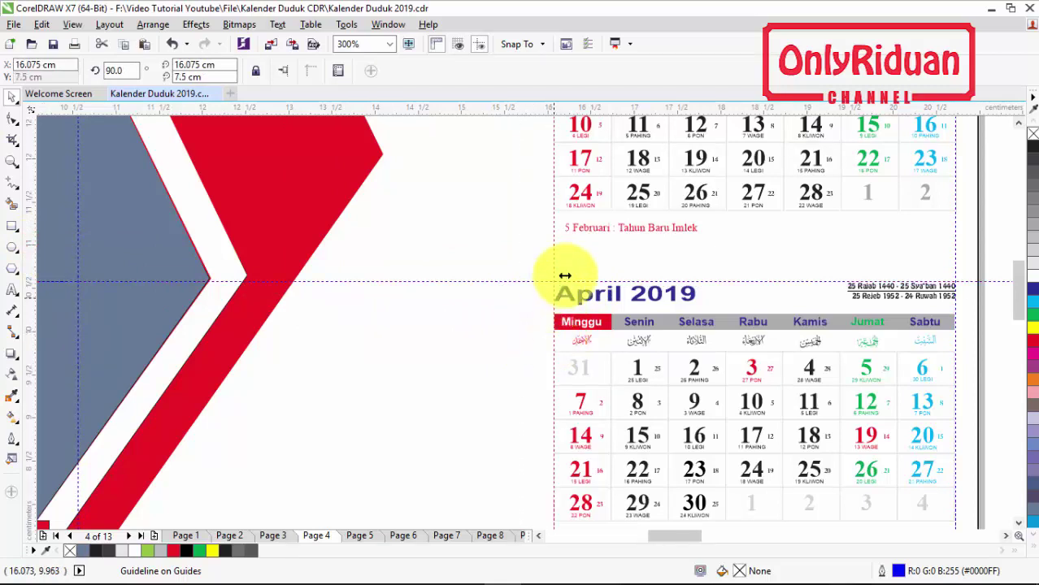
Step: Add a horizontal guideline at about 14.2 cm along the top of the Februari 2019 calendar and check the guidelines on page 5
left_click_drag(1020, 280, 1020, 251)
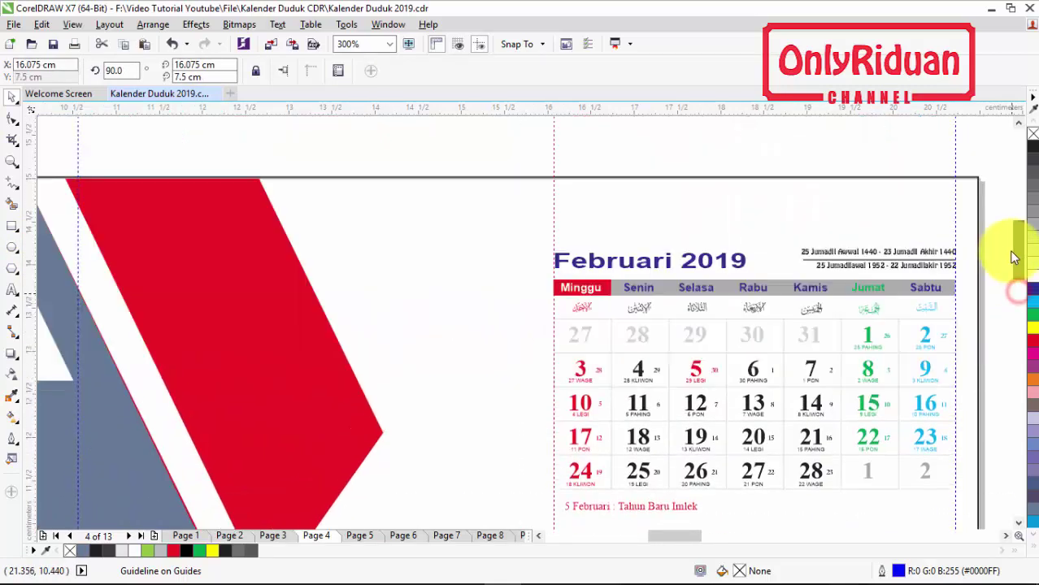
left_click_drag(579, 107, 570, 252)
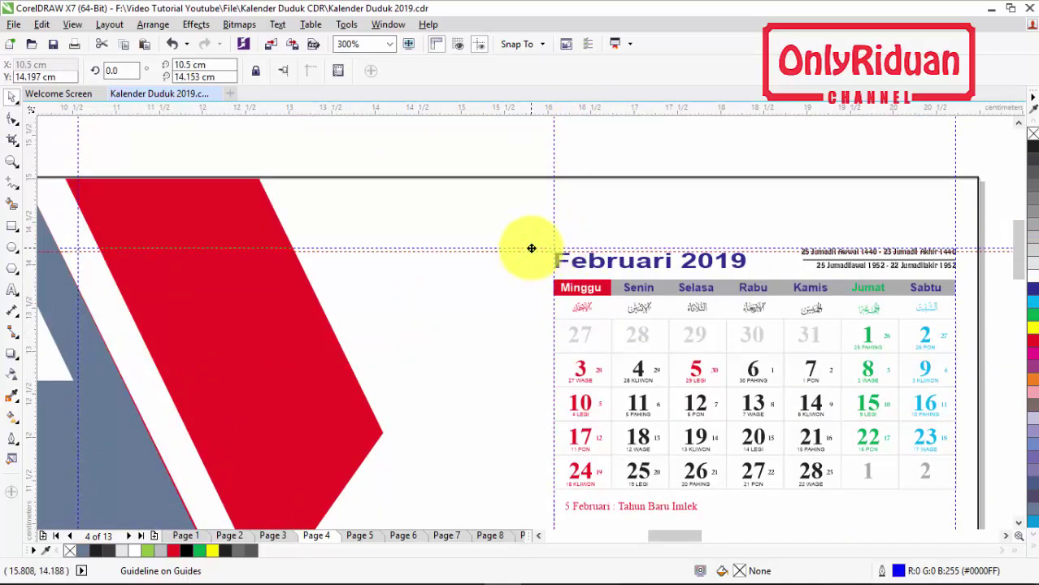
scroll(530, 248, "down", 2)
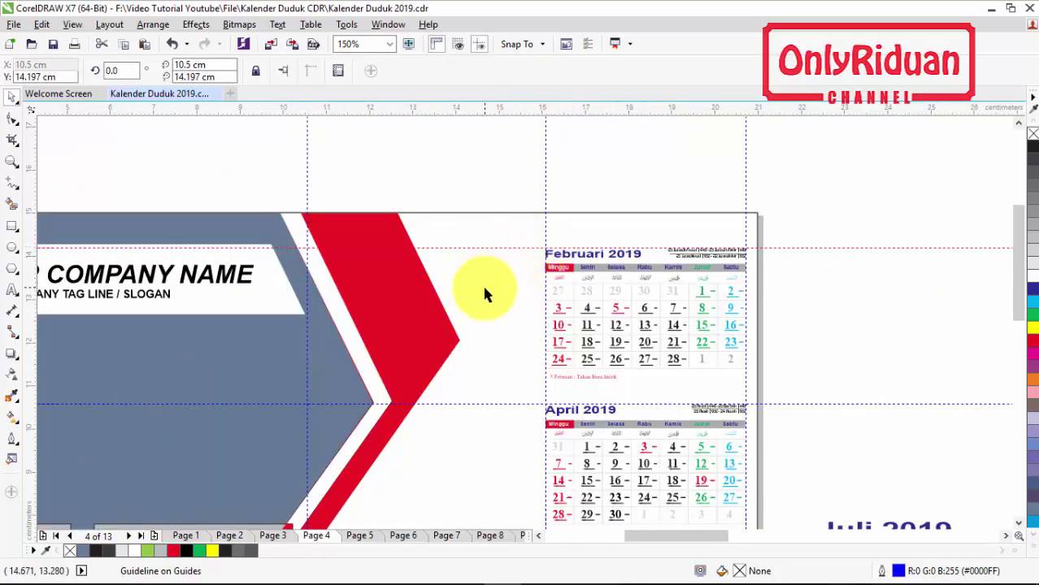
scroll(485, 293, "down", 4)
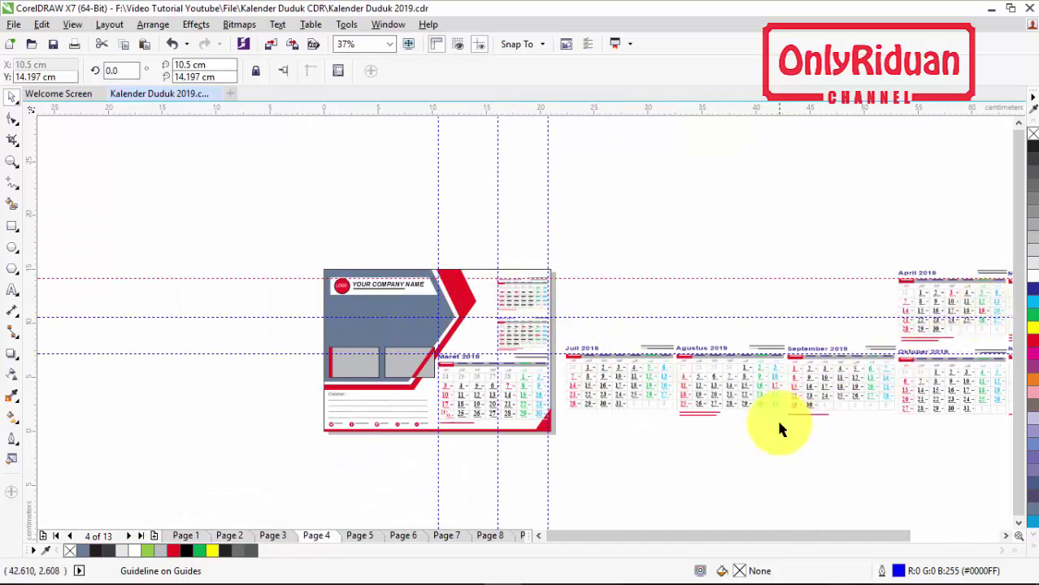
left_click_drag(770, 537, 839, 533)
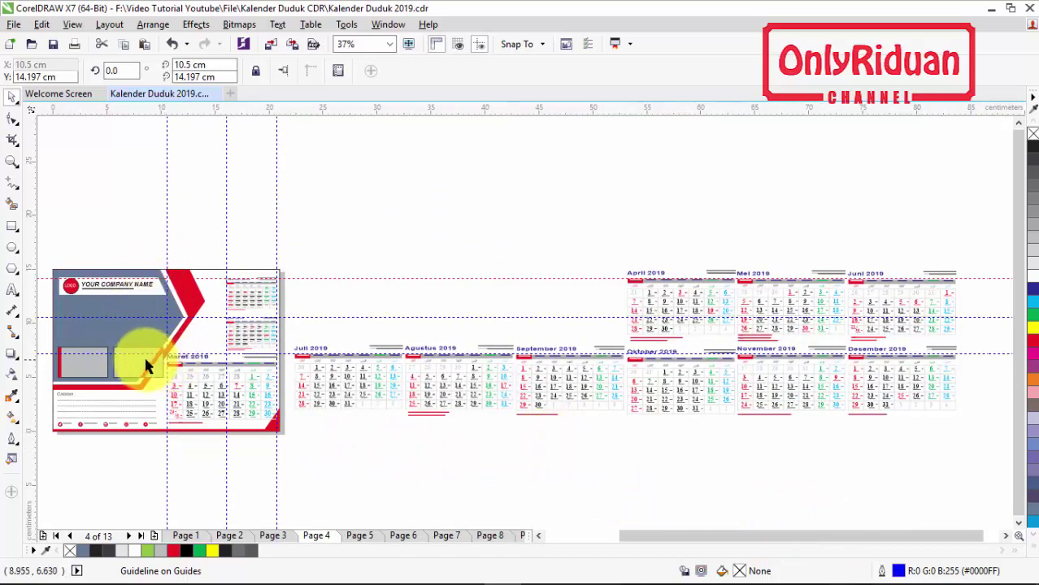
left_click(361, 536)
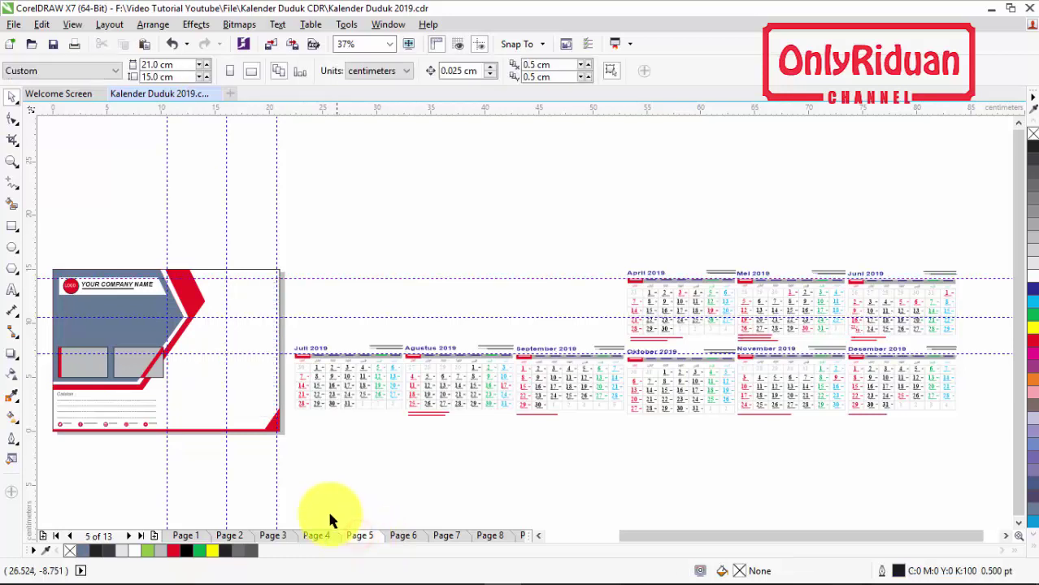
left_click(317, 537)
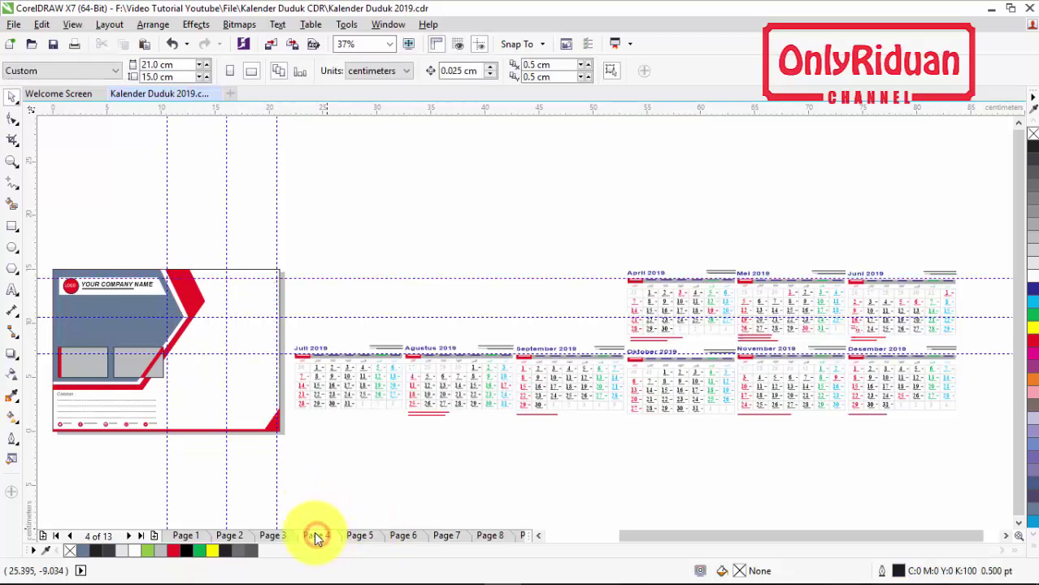
Step: Select the Februari, Maret and April 2019 calendars together on page 4 and copy them
left_click(12, 160)
left_click_drag(45, 242, 304, 445)
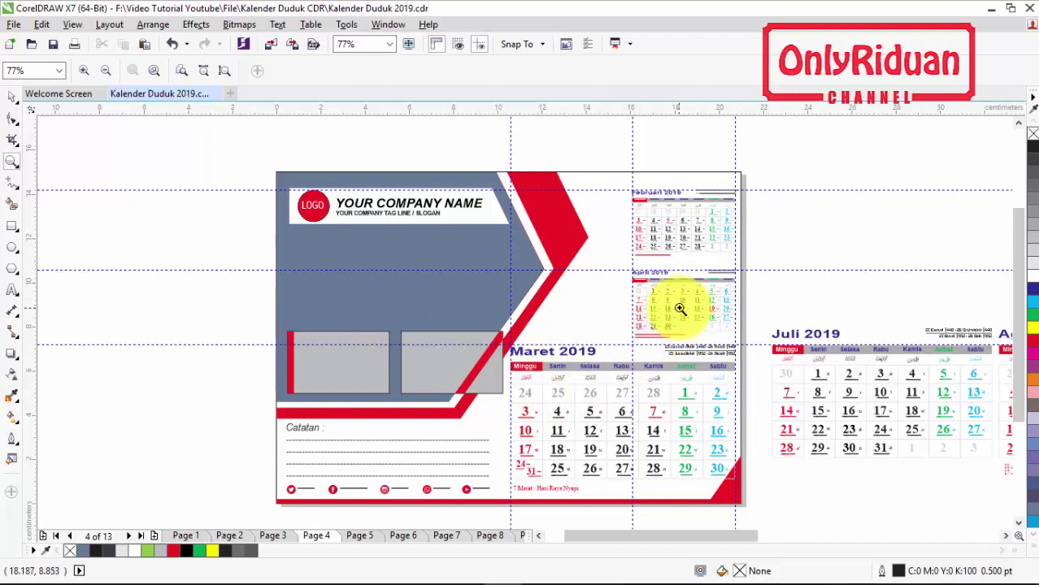
left_click(12, 95)
left_click(122, 206)
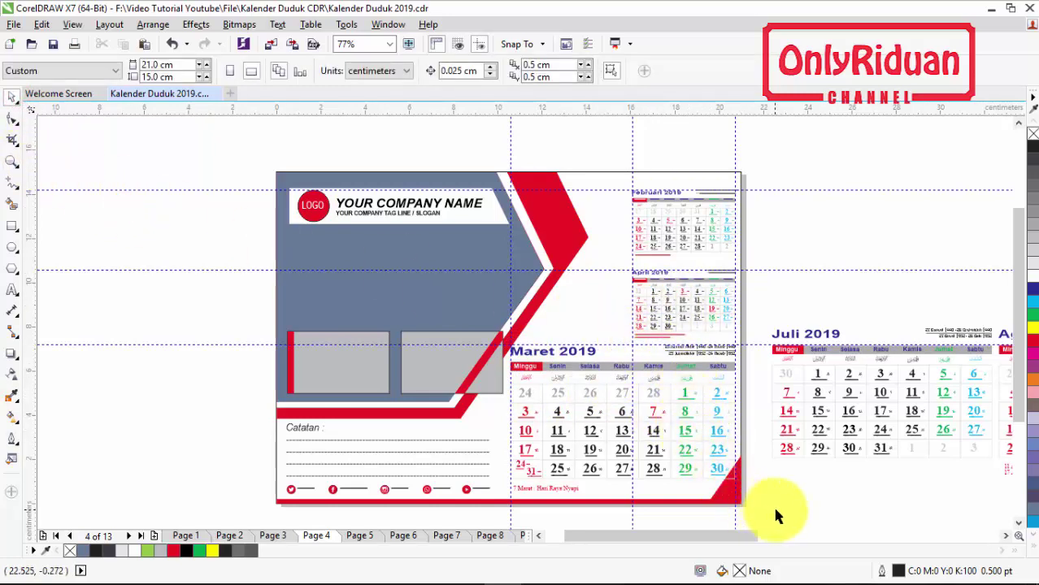
mouse_move(778, 518)
left_mouse_down()
mouse_move(704, 472)
mouse_move(501, 147)
left_mouse_up()
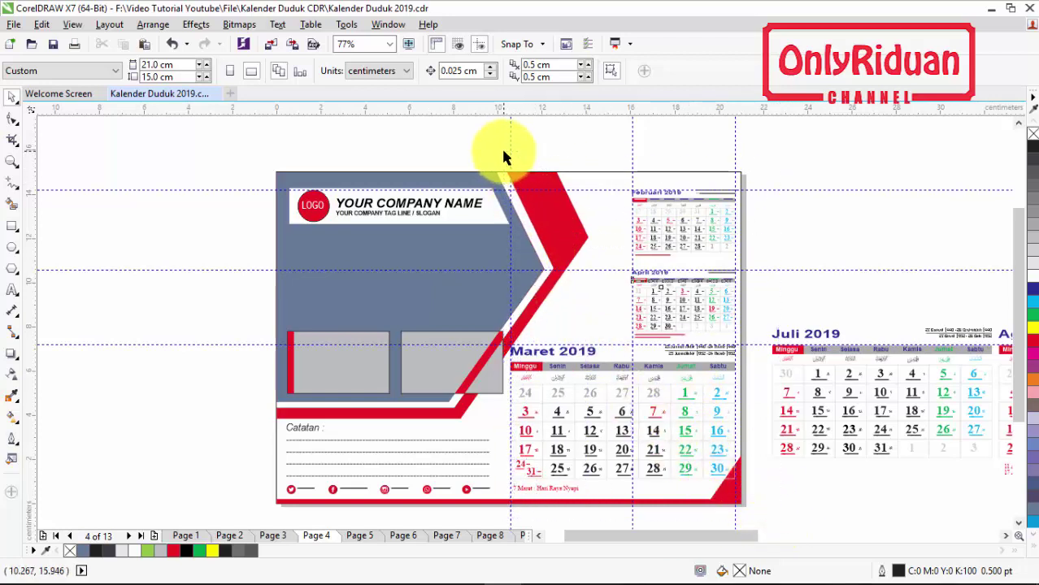
key("ctrl+c")
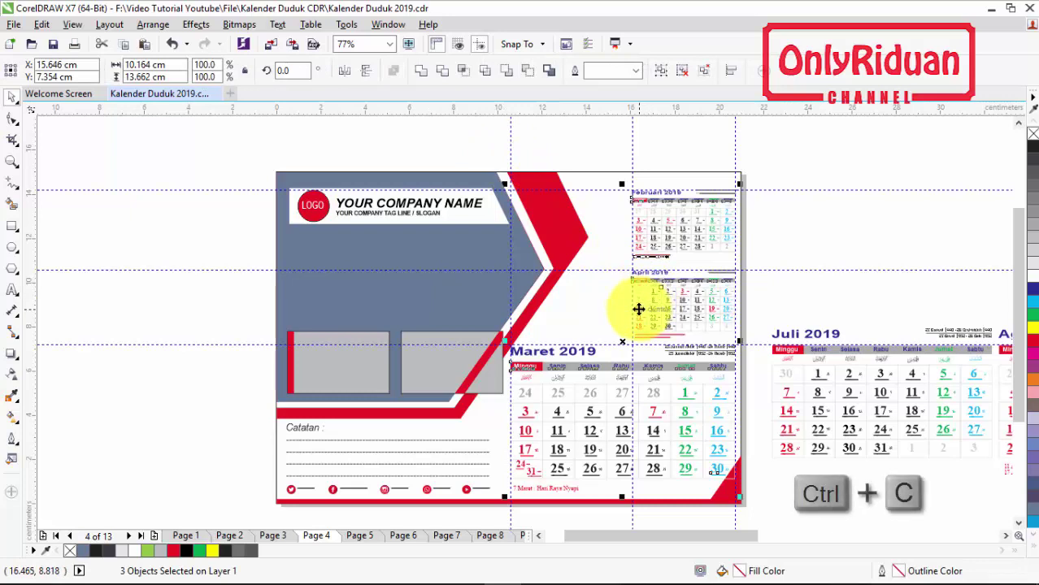
Step: Paste the copied calendars onto page 5 and delete the Februari 2019 calendar there
left_click(362, 538)
key("ctrl+v")
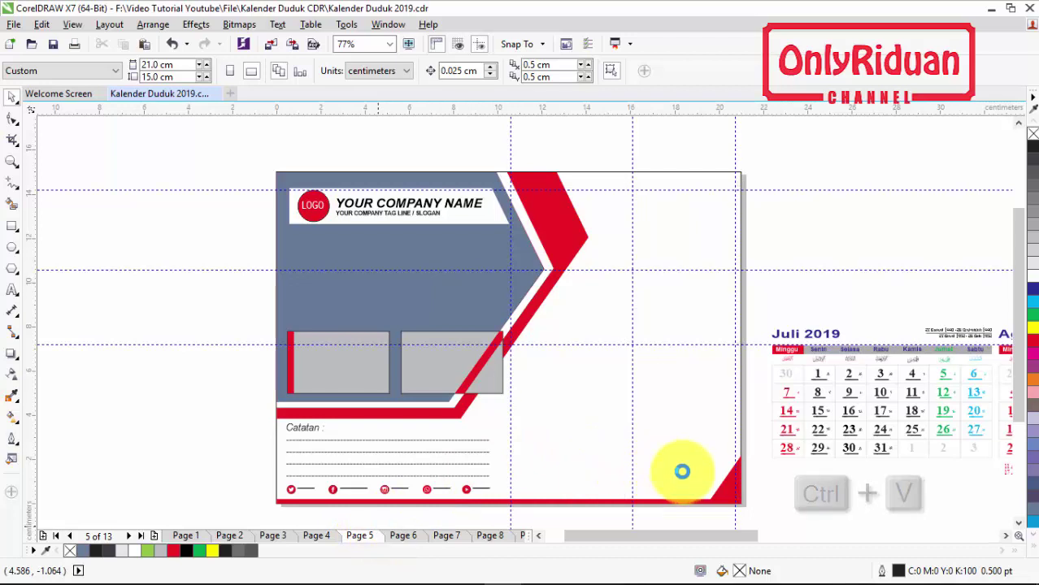
left_click(830, 496)
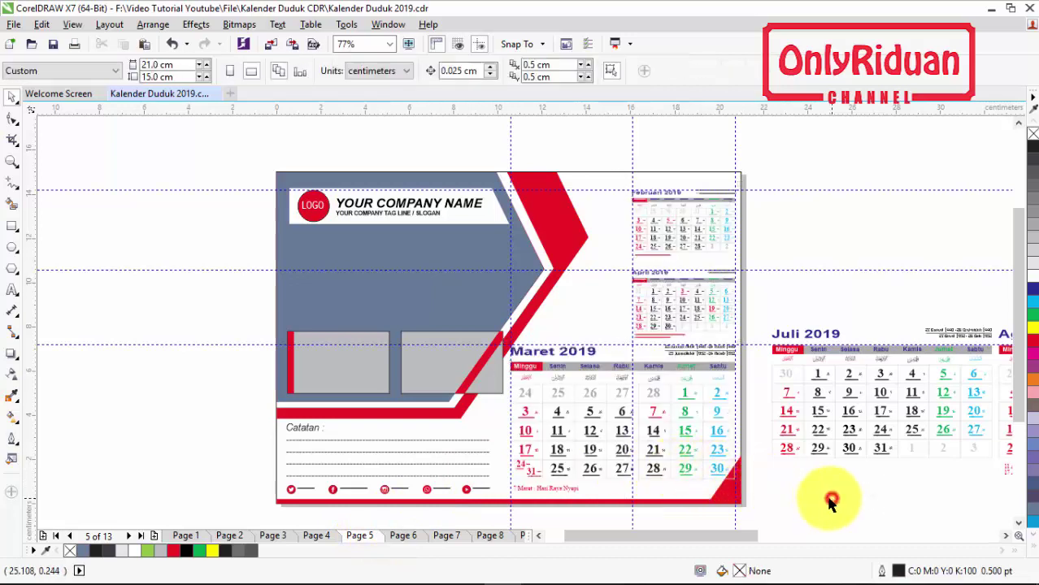
left_click(684, 239)
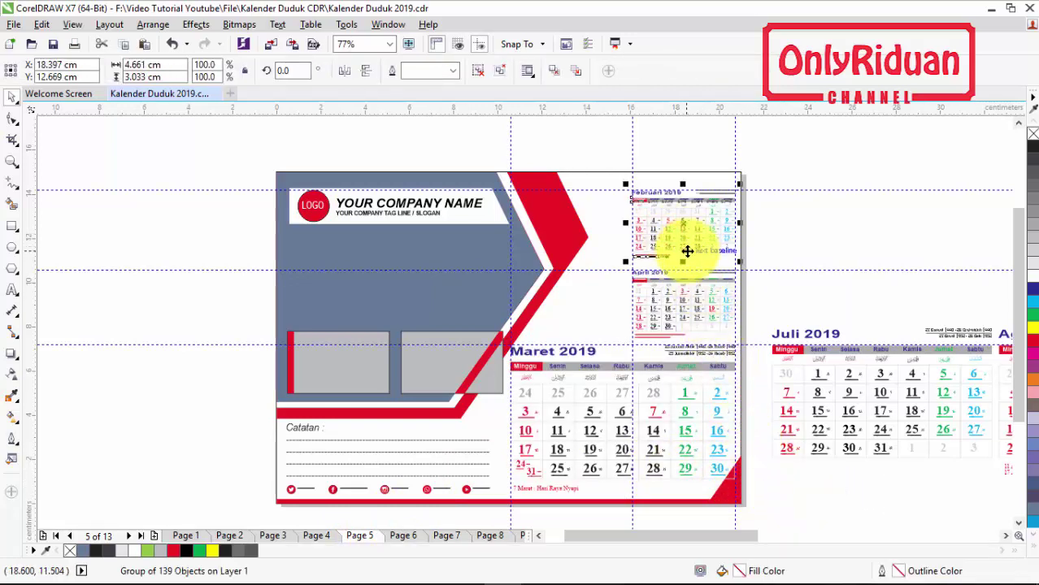
key("Delete")
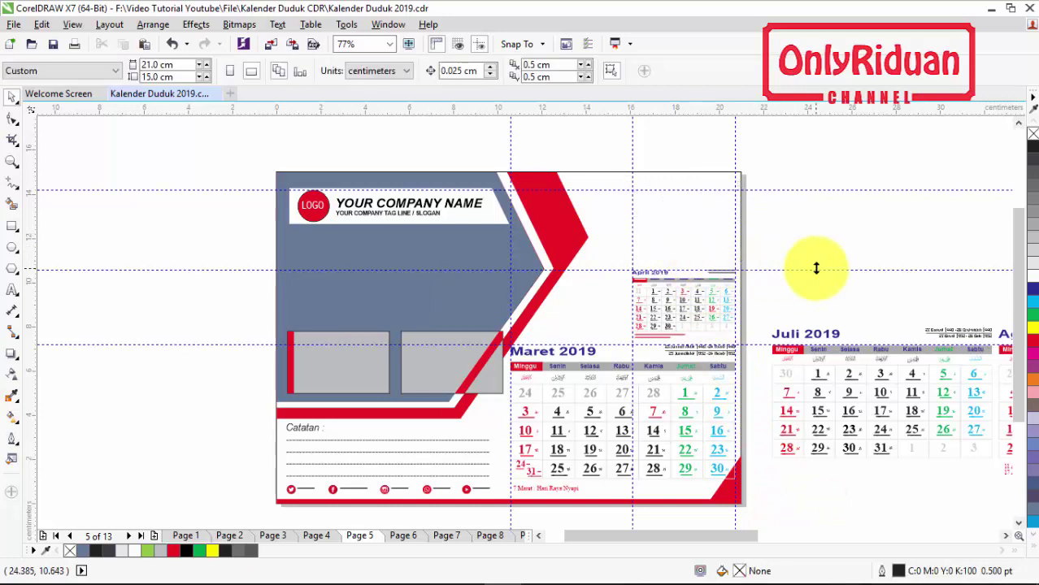
Step: Move the Maret 2019 calendar to page 5's upper small slot and scale it to about 4.6 × 3.02 cm within the guidelines
left_click(597, 370)
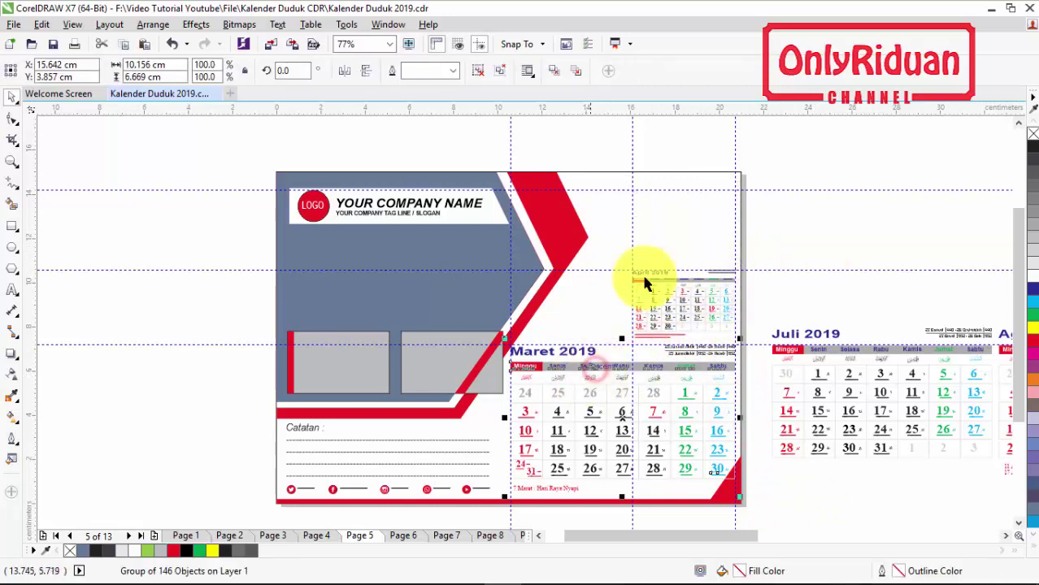
left_click_drag(560, 365, 681, 213)
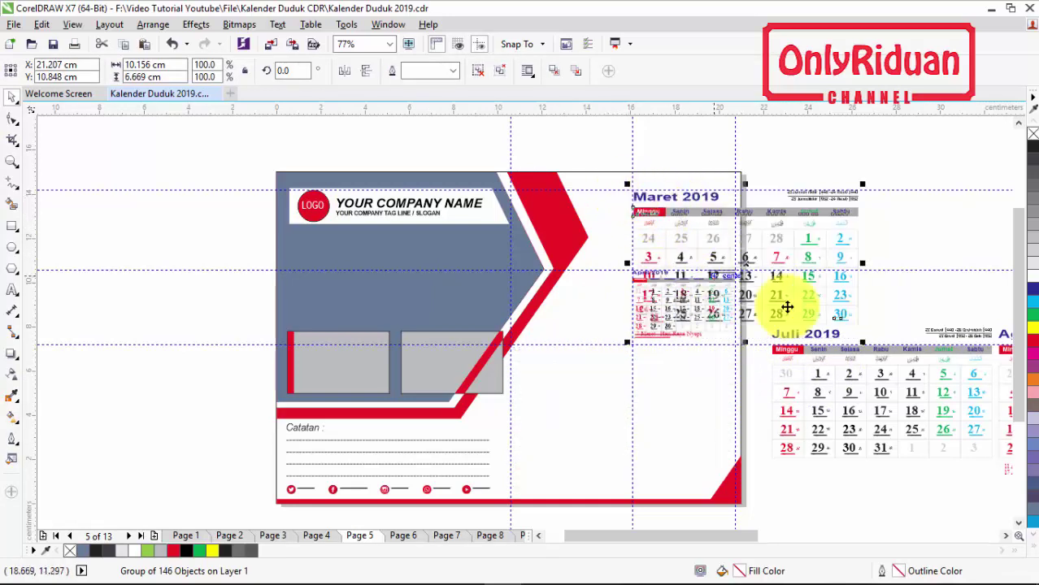
mouse_move(865, 342)
left_mouse_down()
mouse_move(741, 281)
mouse_move(736, 258)
left_mouse_up()
scroll(708, 231, "up", 3)
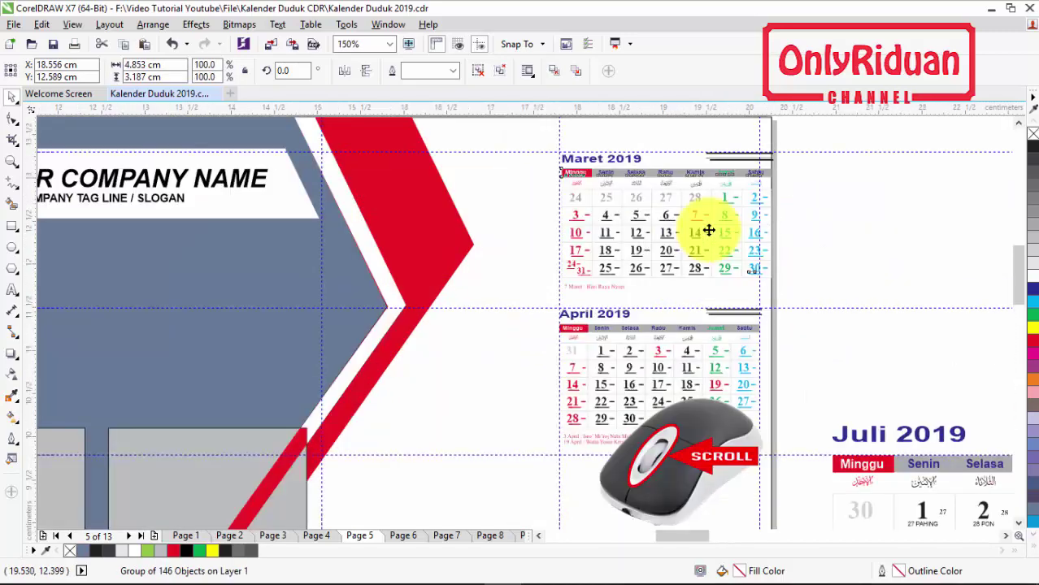
scroll(709, 231, "up", 2)
left_click_drag(841, 357, 822, 343)
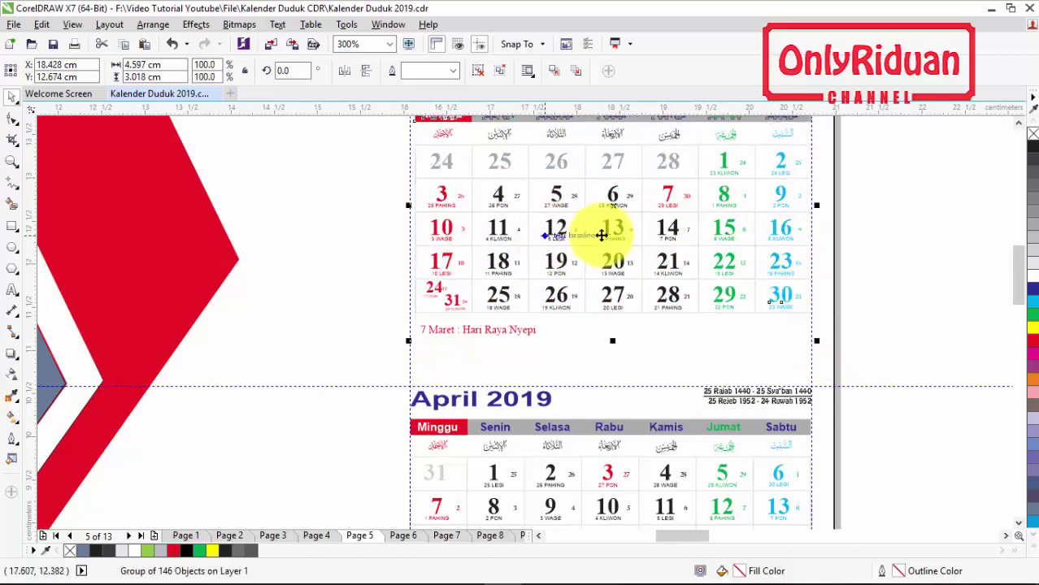
left_click(1018, 123)
left_click(1019, 123)
scroll(629, 248, "down", 4)
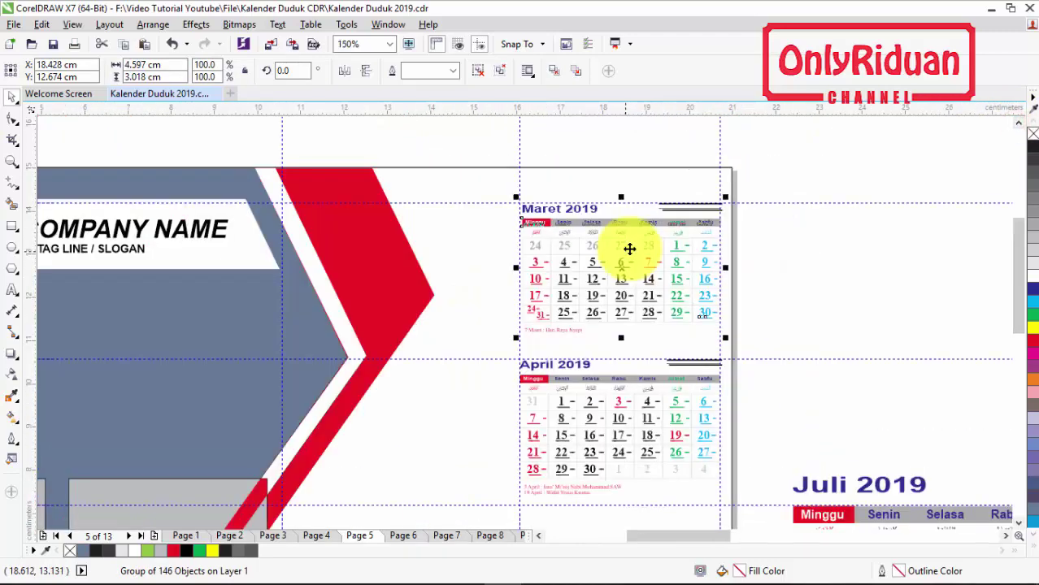
Step: Move page 5's April 2019 calendar into the large slot and enlarge it to about 10.17 × 6.92 cm between the guidelines
left_click(603, 328)
left_click_drag(603, 327, 486, 402)
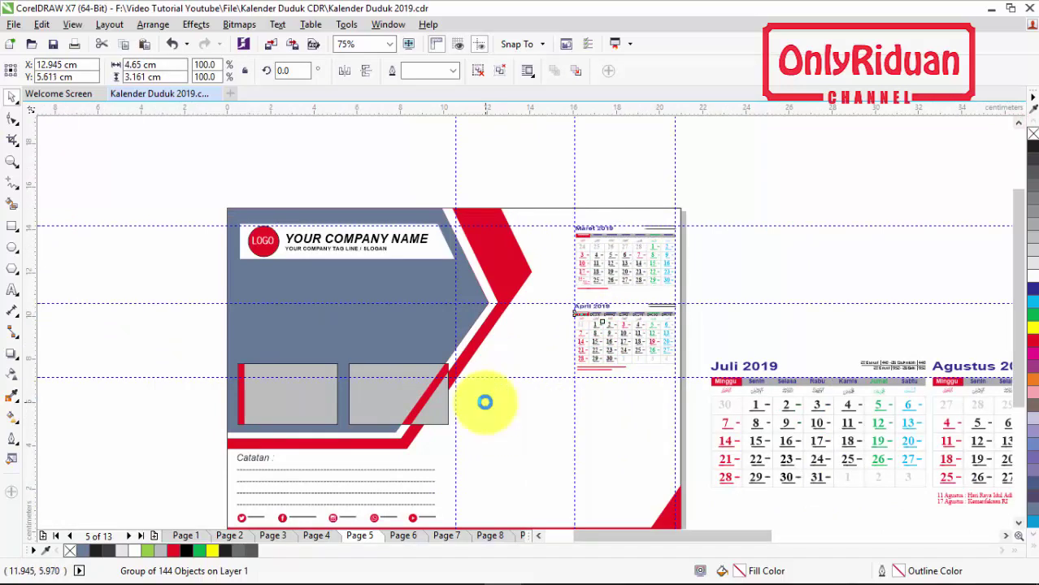
left_click_drag(567, 452, 679, 480)
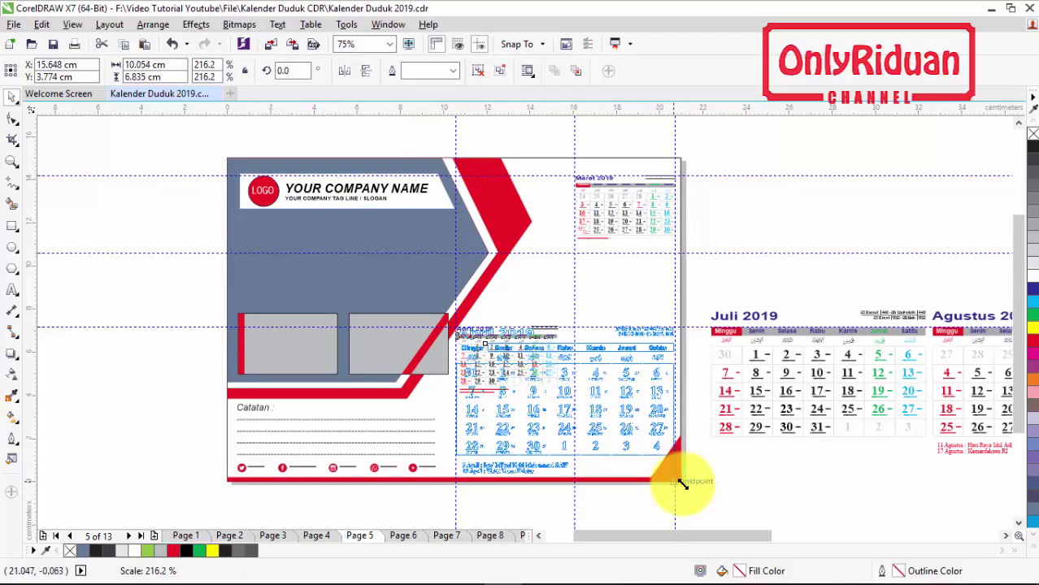
left_click_drag(683, 484, 680, 480)
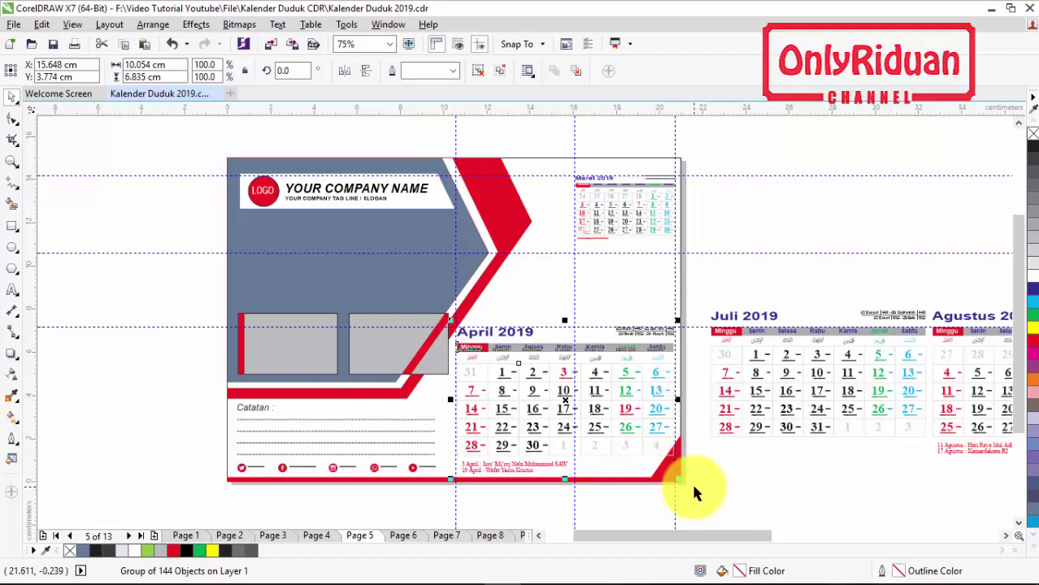
scroll(649, 443, "up", 2)
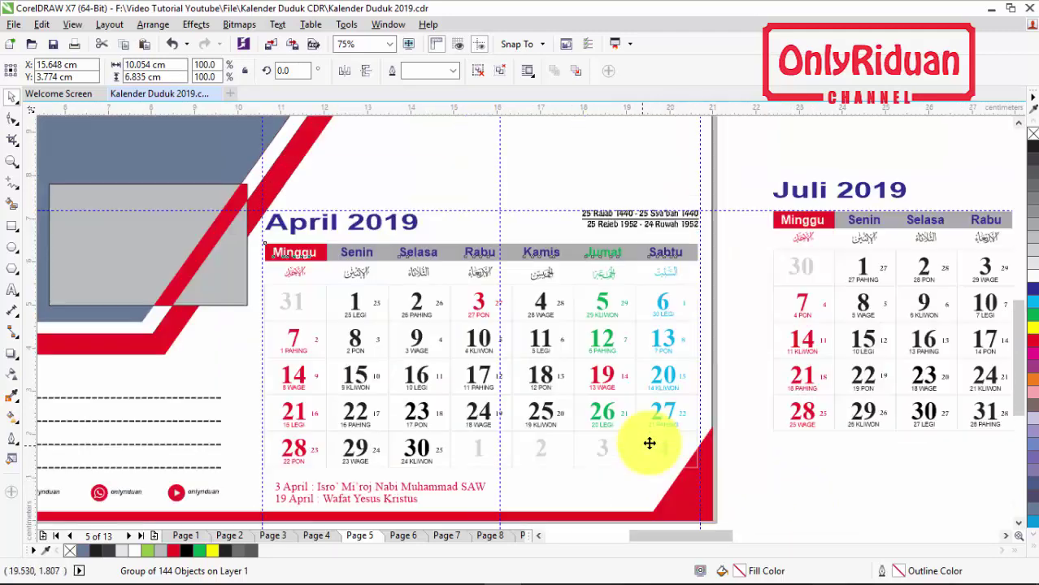
left_click_drag(700, 511, 696, 507)
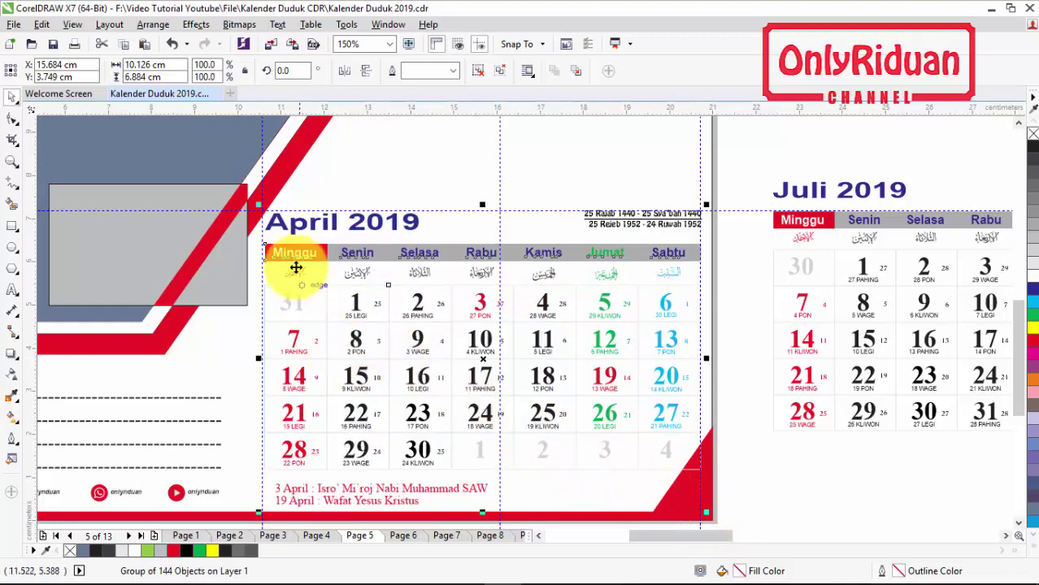
left_click_drag(256, 204, 255, 207)
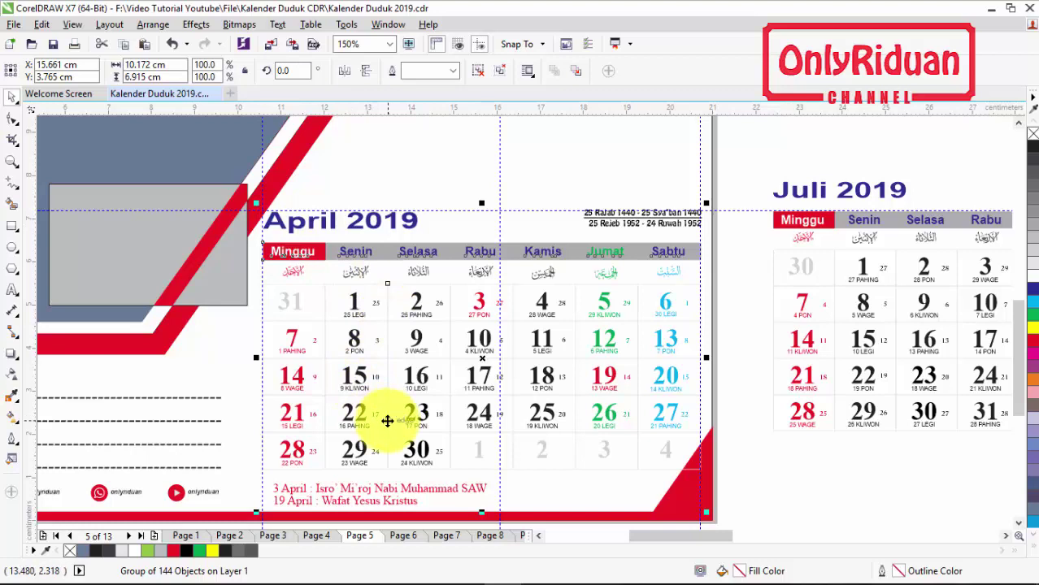
left_click(776, 488)
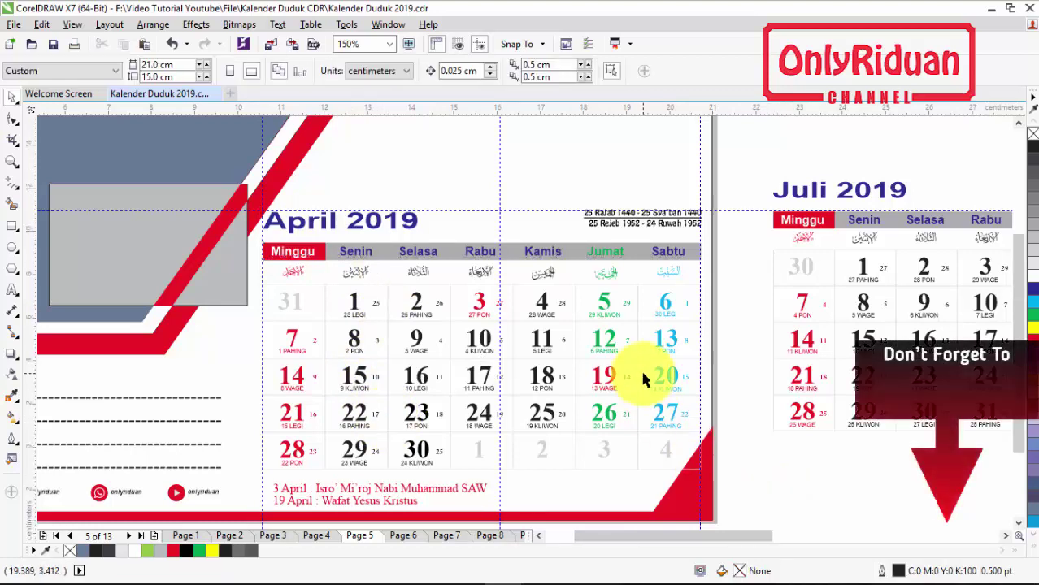
Step: Delete the spare April 2019 calendar lying on the desktop beside the page
scroll(626, 383, "down", 2)
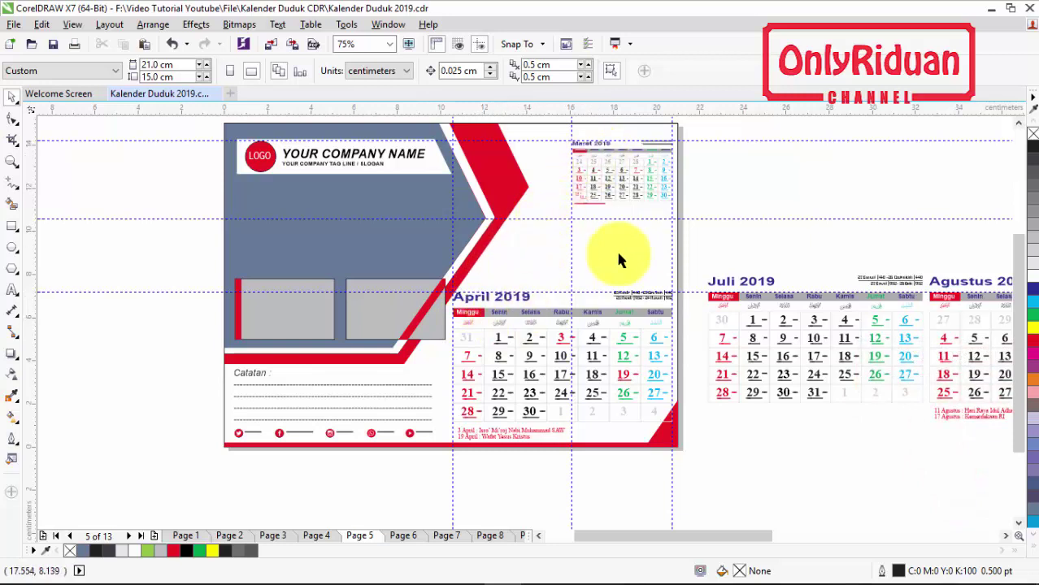
left_click_drag(696, 536, 837, 535)
left_click(765, 202)
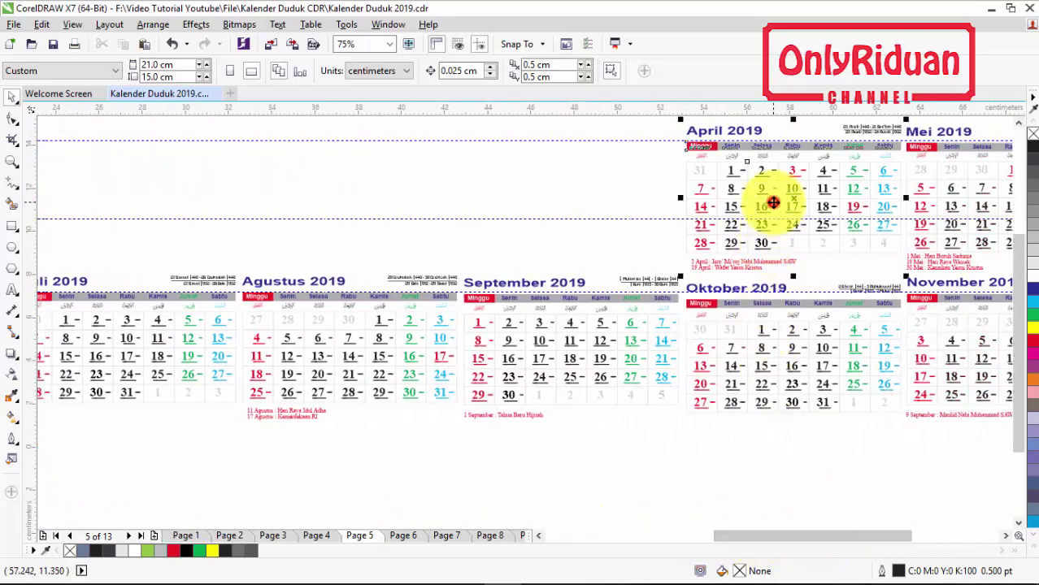
key("Delete")
Step: Bring the Mei 2019 calendar from the desktop into page 5's lower small slot and scale it to about 4.64 × 3.12 cm
left_click(949, 181)
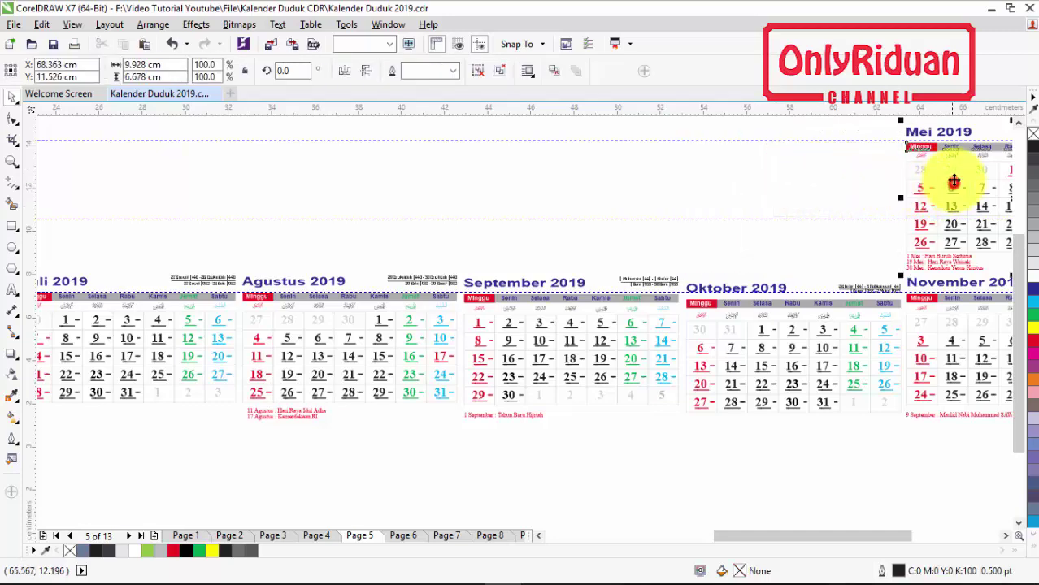
left_click_drag(951, 169, 230, 192)
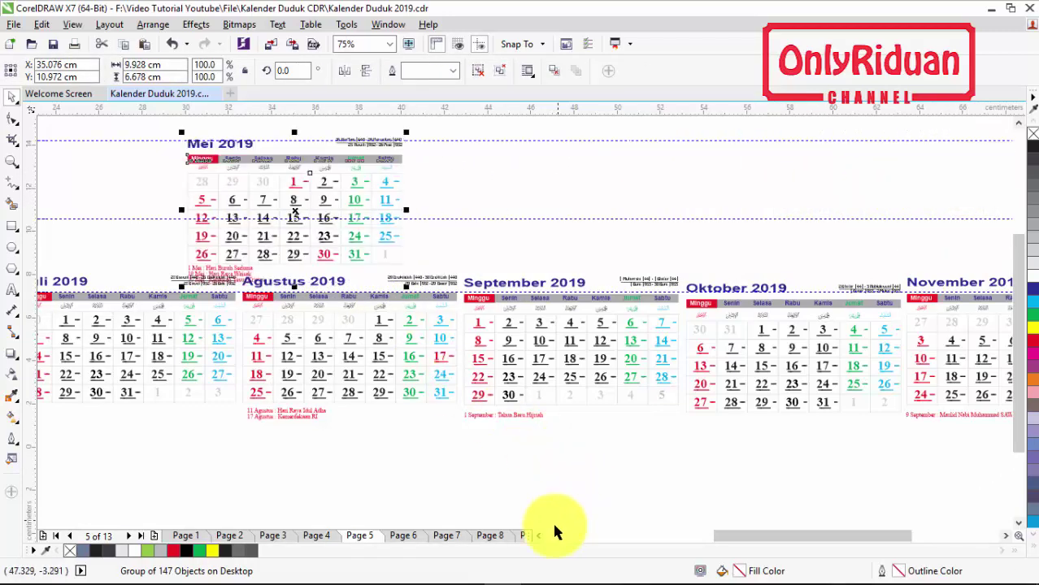
left_click(537, 536)
left_click(536, 536)
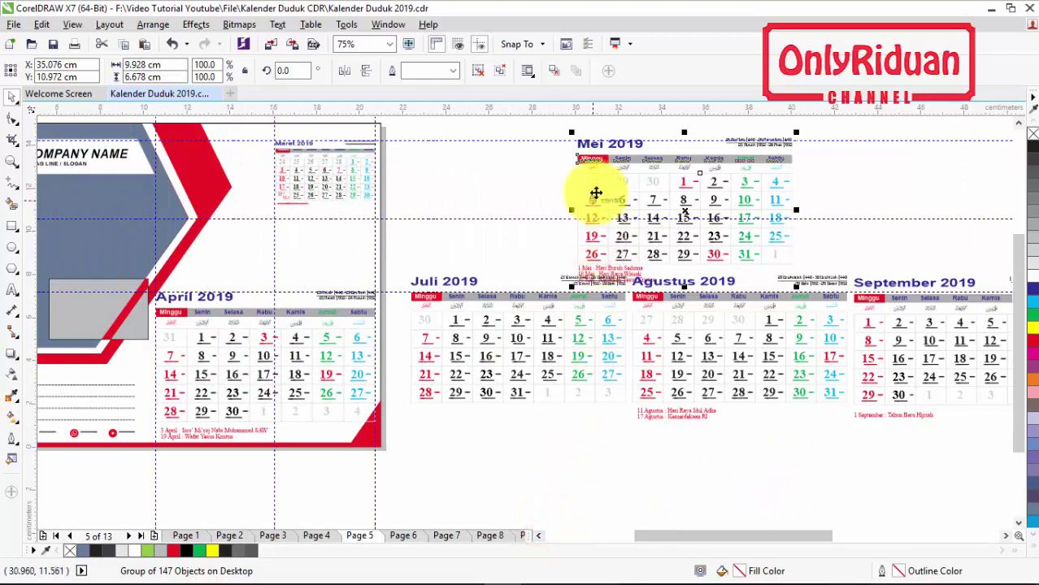
left_click_drag(533, 217, 294, 259)
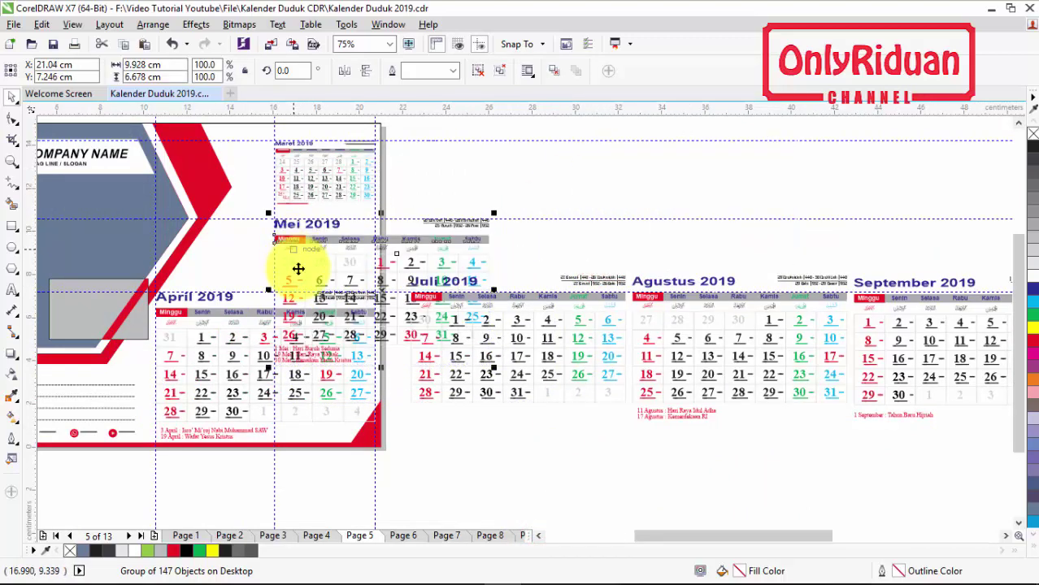
left_click_drag(492, 370, 371, 290)
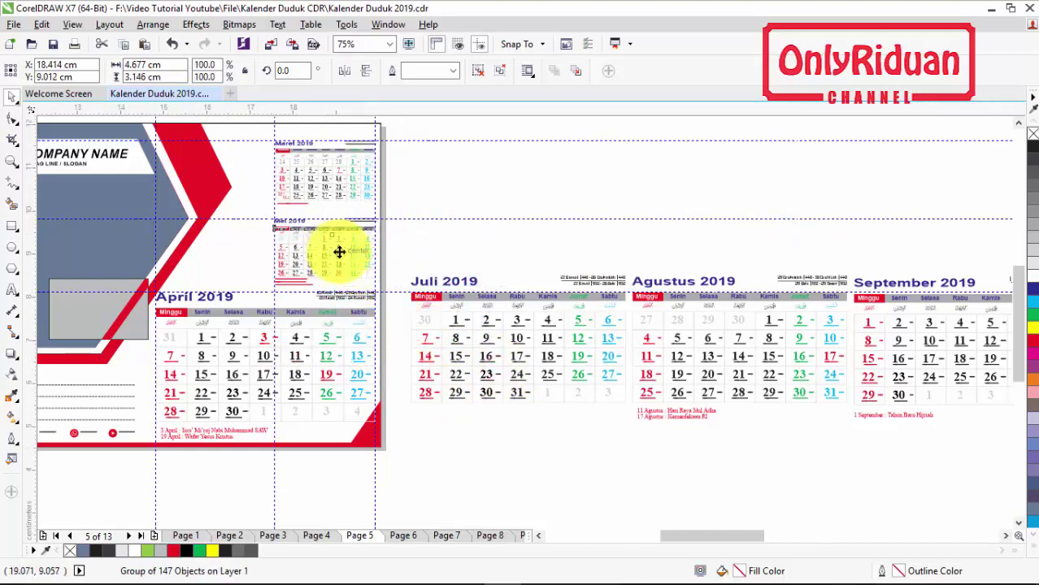
scroll(333, 251, "up", 2)
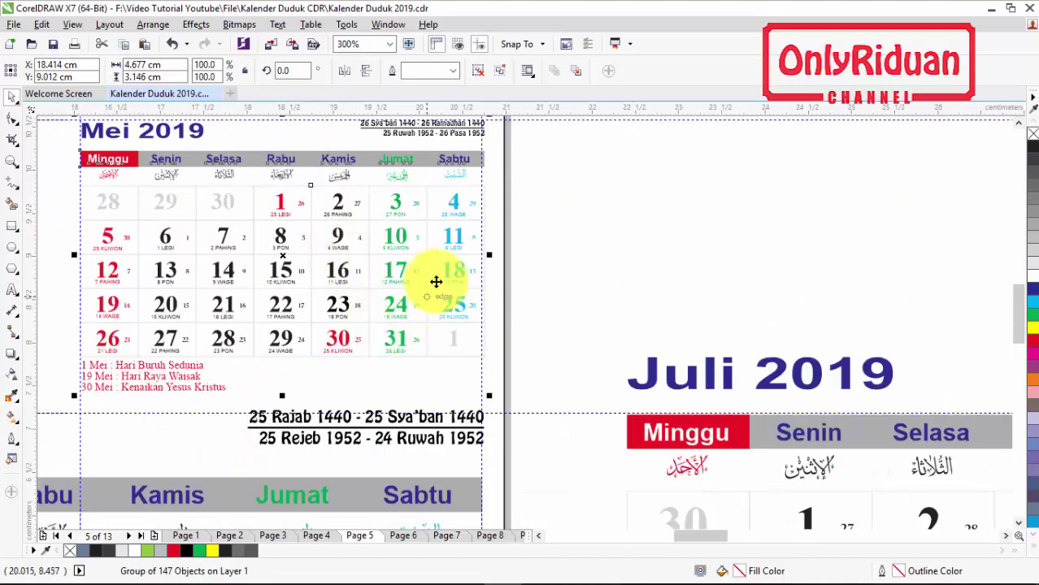
mouse_move(486, 398)
left_mouse_down()
mouse_move(469, 407)
mouse_move(487, 382)
left_mouse_up()
scroll(488, 381, "down", 2)
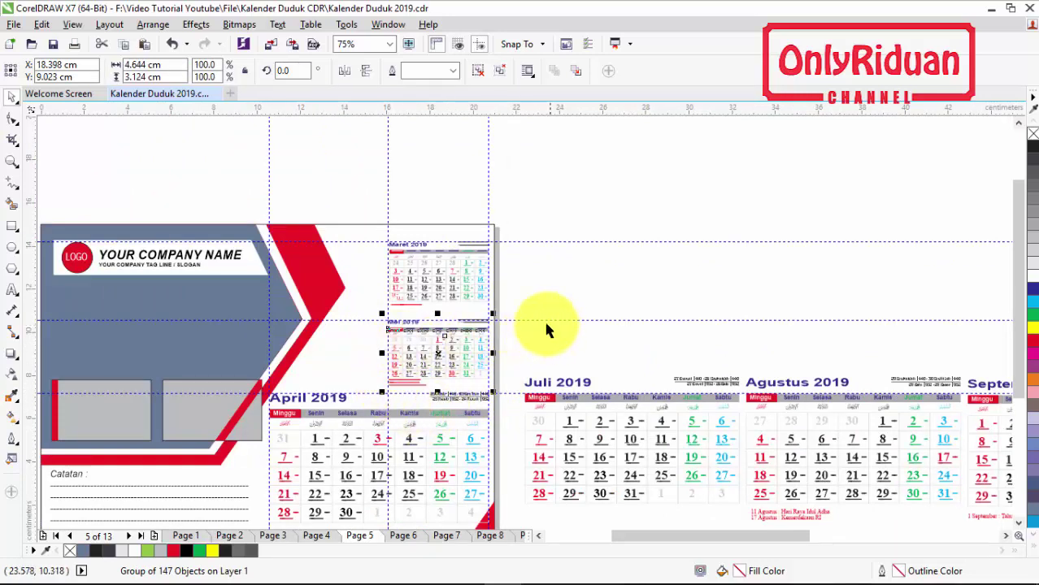
Step: Select the Maret, April and Mei 2019 calendars together on page 5 and copy them
left_click(333, 465)
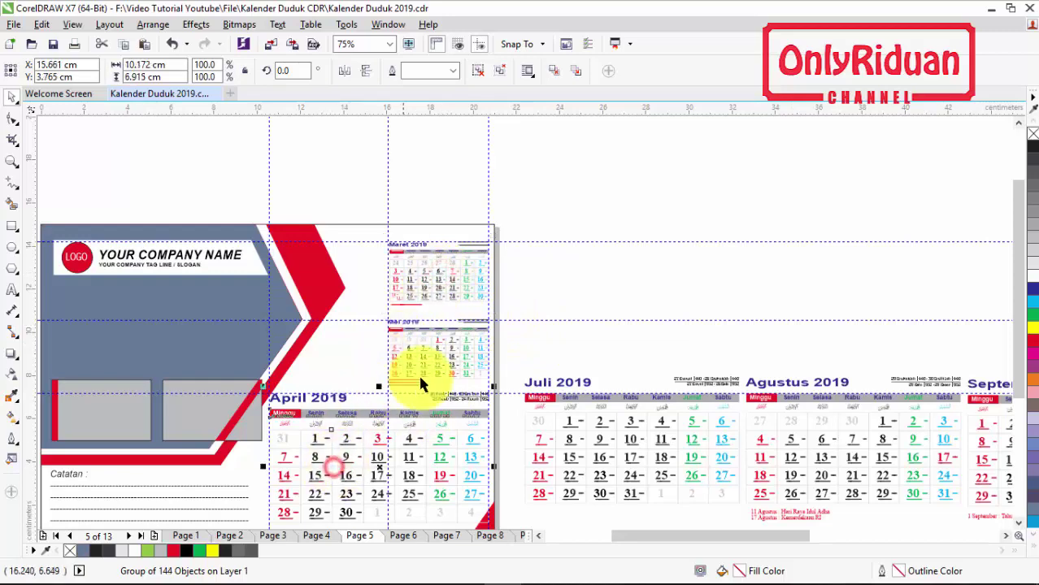
left_click(443, 341)
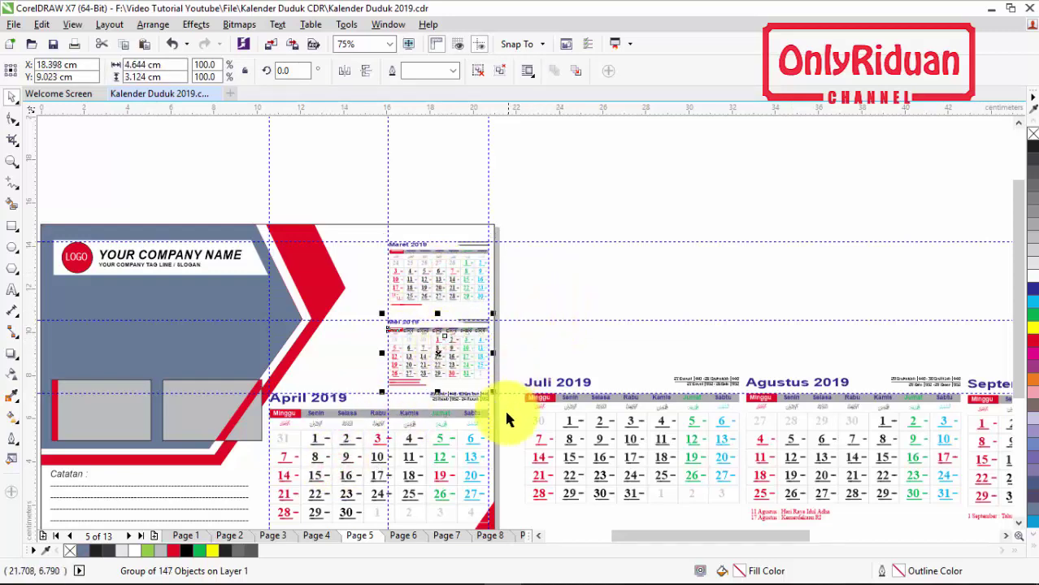
left_click_drag(1020, 267, 1018, 317)
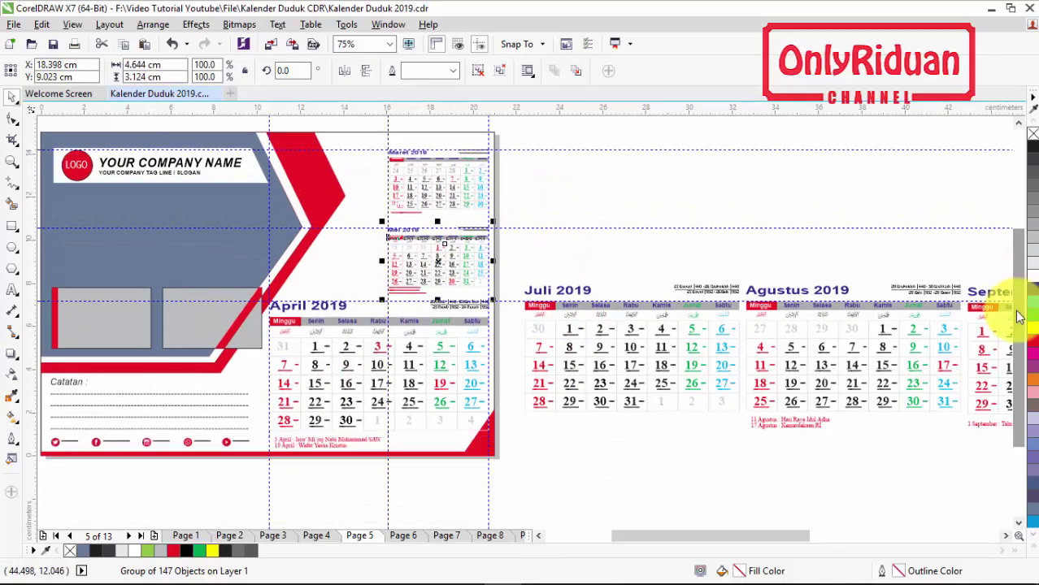
left_click_drag(527, 474, 250, 123)
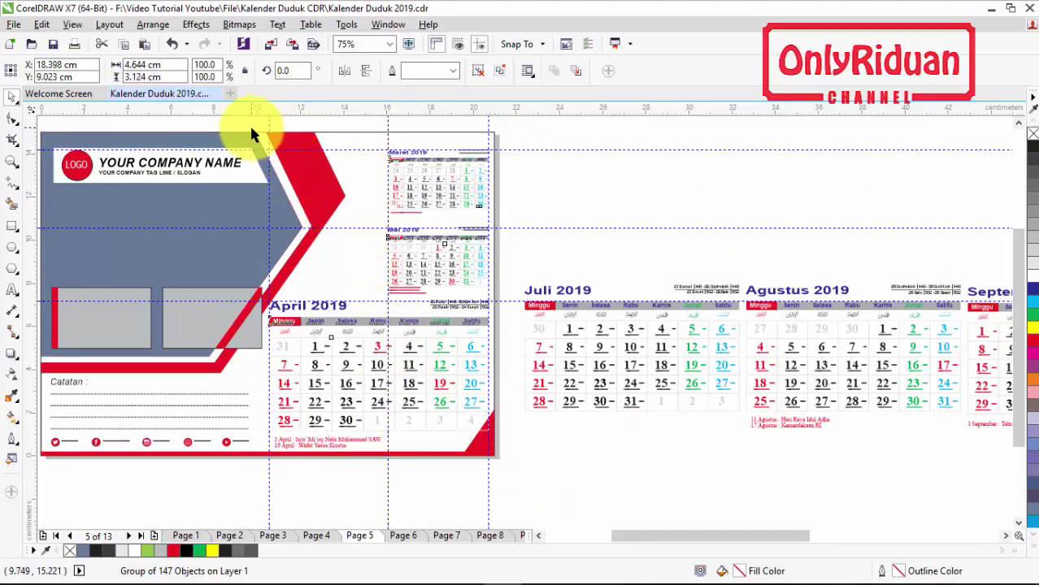
key("ctrl+c")
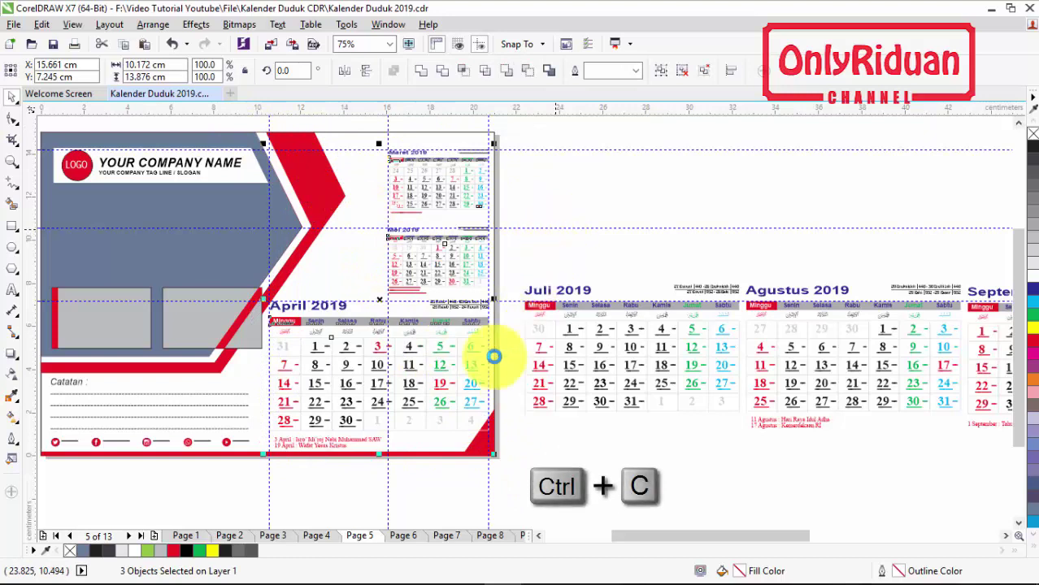
Step: Paste the copied calendars onto page 6 and delete the Maret 2019 calendar there
left_click(404, 536)
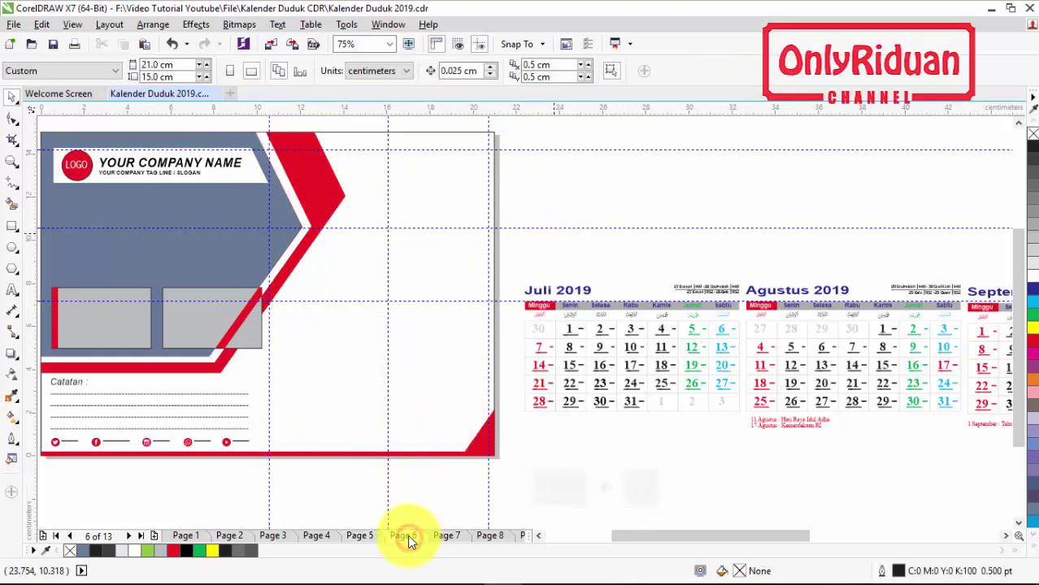
key("ctrl+v")
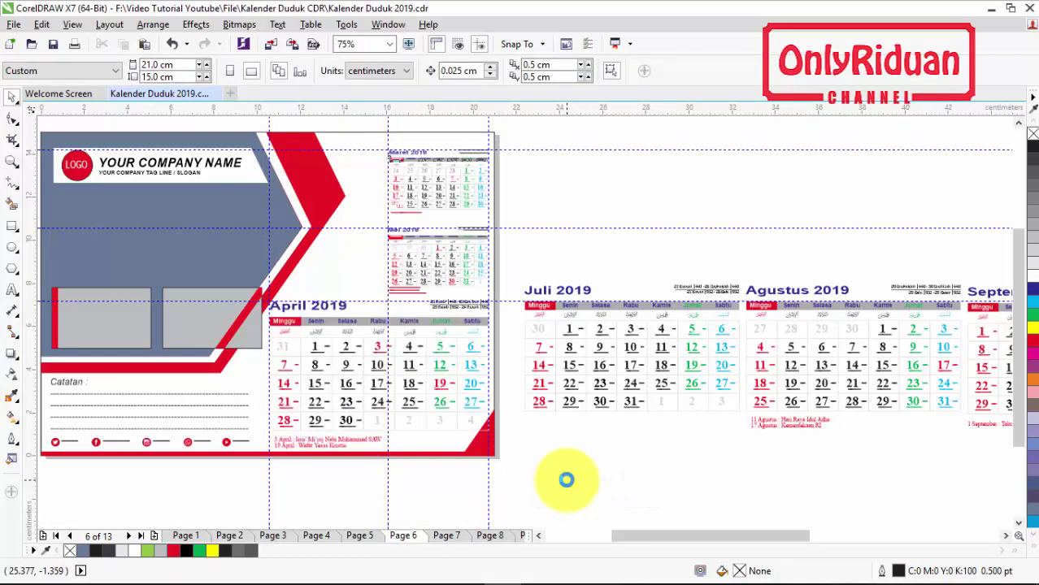
left_click(567, 485)
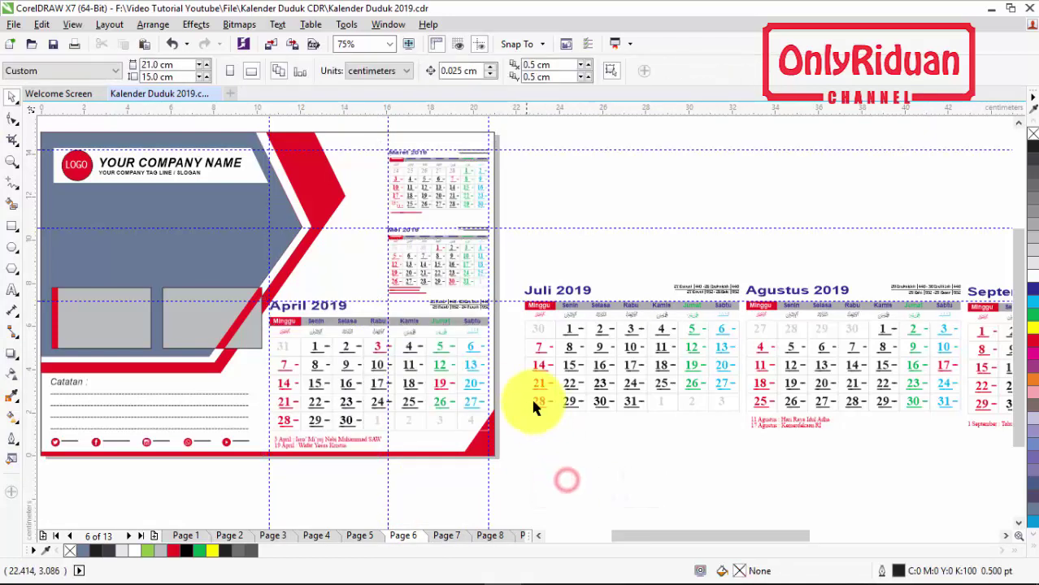
left_click(447, 175)
key("Delete")
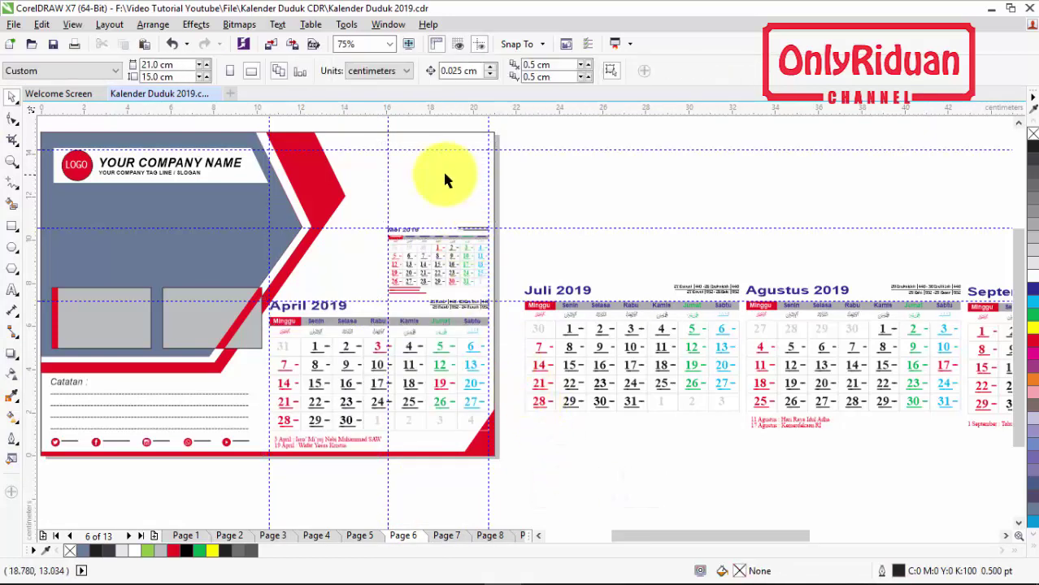
Step: Move the April 2019 calendar on page 6 into the upper small slot and scale it to about 4.63 × 3.15 cm
left_click(324, 322)
left_click(329, 349)
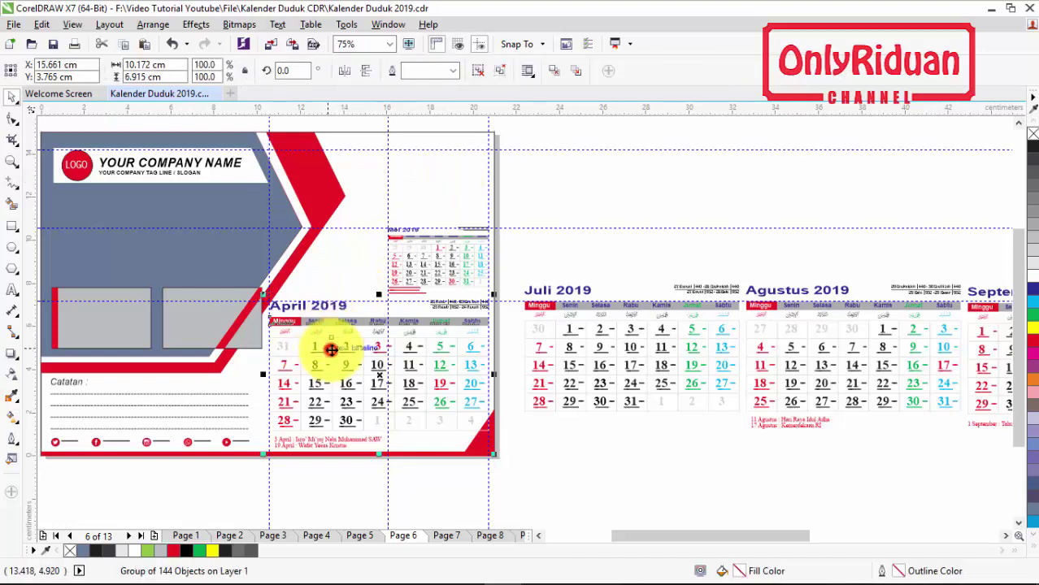
left_click_drag(323, 353, 437, 199)
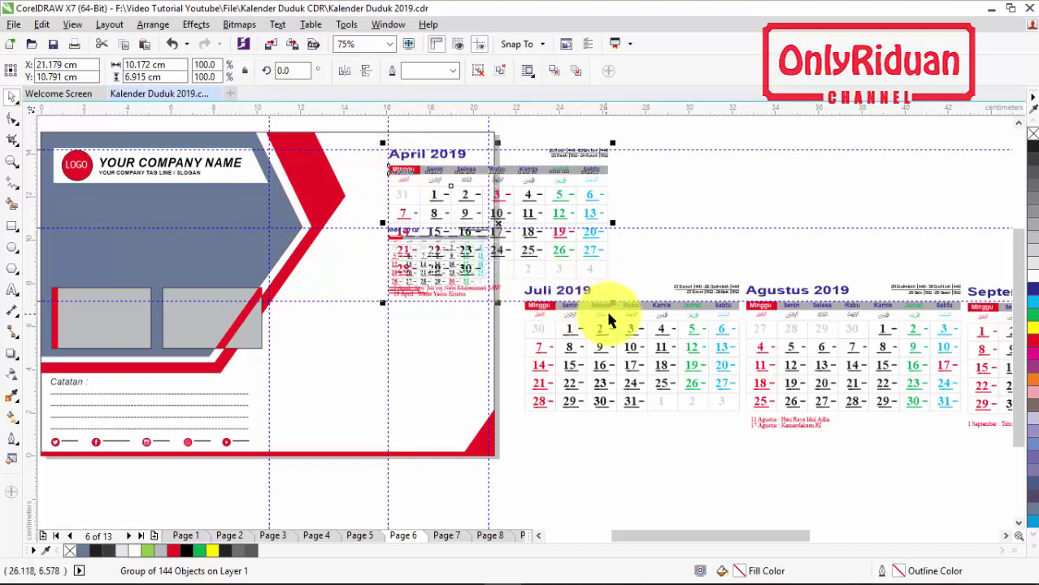
left_click_drag(612, 303, 417, 157)
scroll(413, 159, "up", 2)
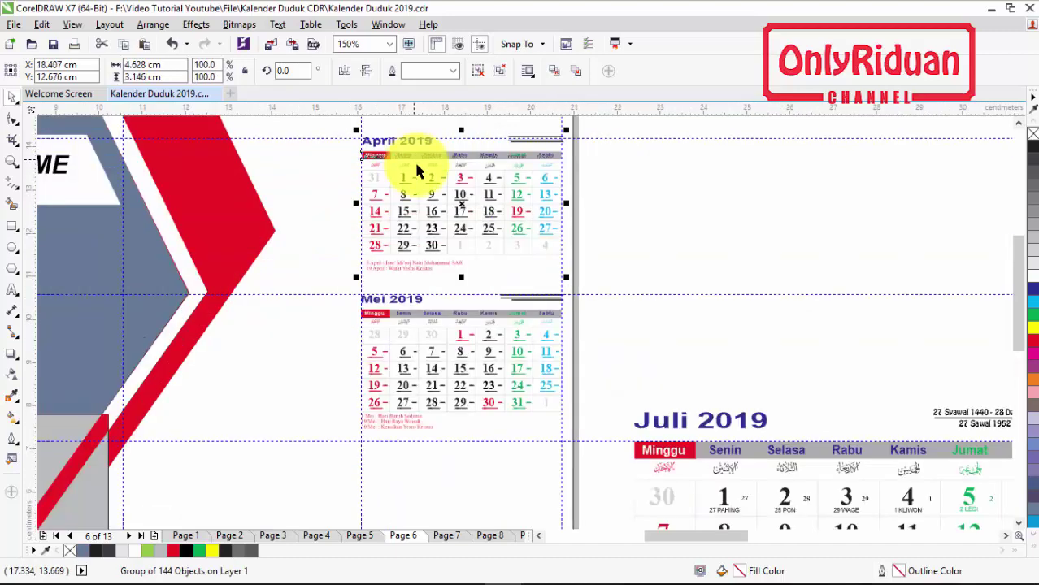
scroll(528, 231, "up", 2)
scroll(493, 270, "down", 4)
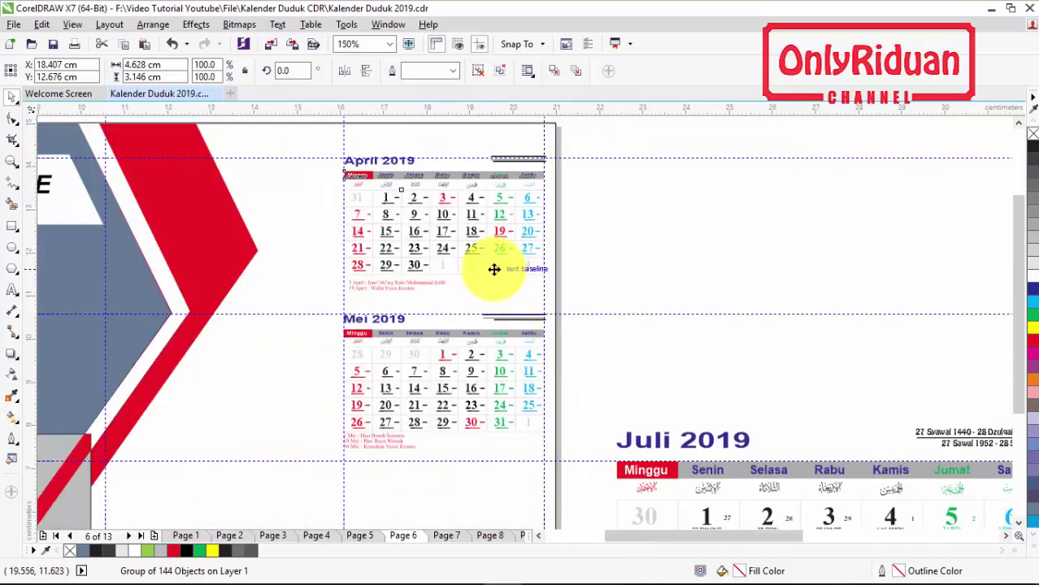
Step: Move the Mei 2019 calendar into page 6's large main slot and enlarge it to about 10.12 × 6.80 cm
left_click_drag(478, 330, 335, 394)
left_click_drag(405, 439, 500, 464)
left_click(648, 235)
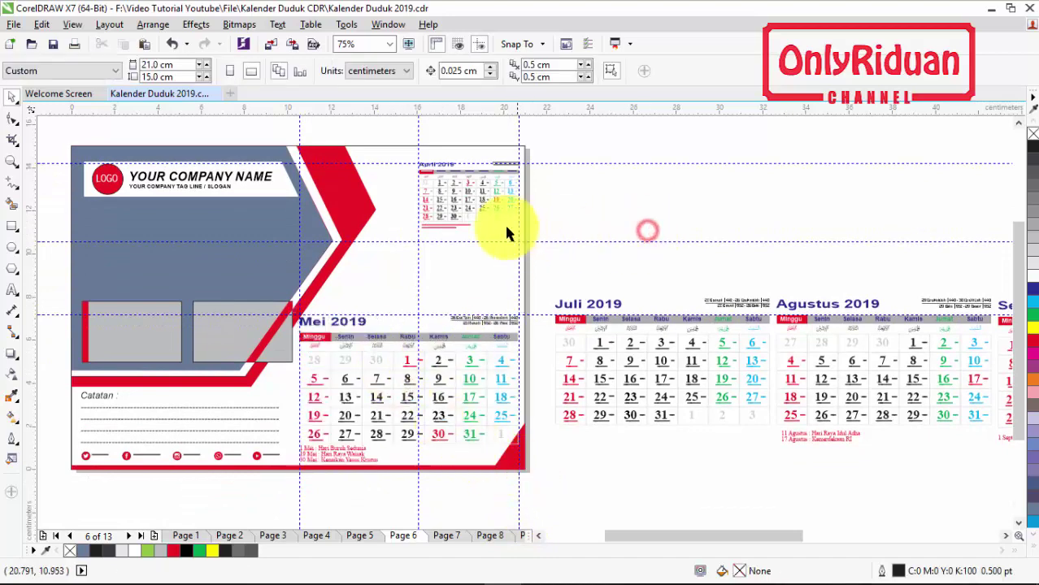
left_click(461, 187)
left_click(359, 362)
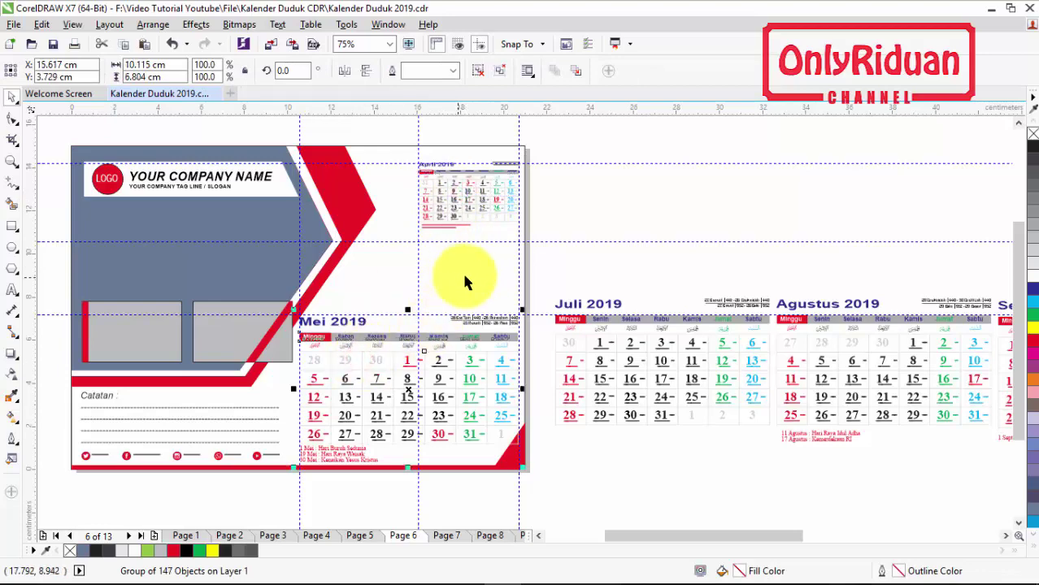
Step: Bring the Juni 2019 calendar from the far end of the desktop to just beside page 6
left_click_drag(708, 539, 901, 535)
left_click(817, 213)
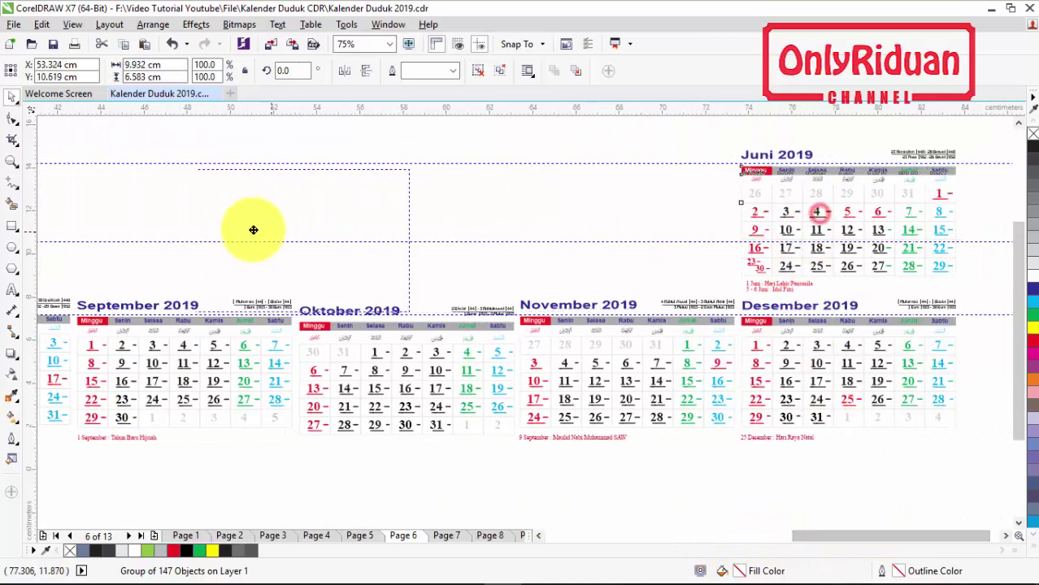
left_click_drag(223, 221, 223, 221)
left_click_drag(810, 533, 703, 530)
left_click_drag(816, 232, 343, 226)
left_click_drag(691, 534, 628, 530)
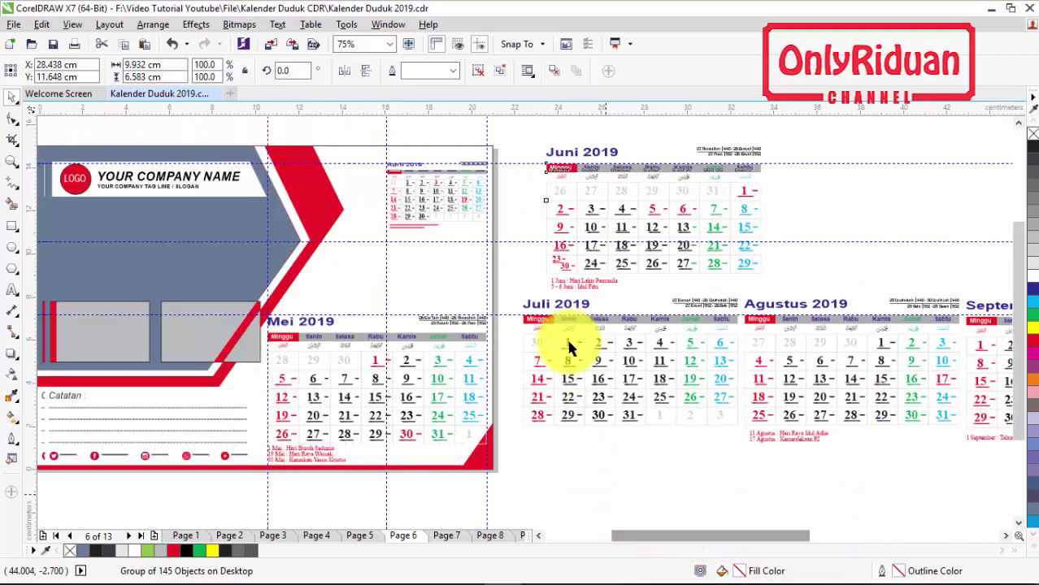
Step: Place the Juni 2019 calendar in page 6's lower small slot and scale it to about 4.66 × 3.09 cm
left_click_drag(599, 216, 436, 294)
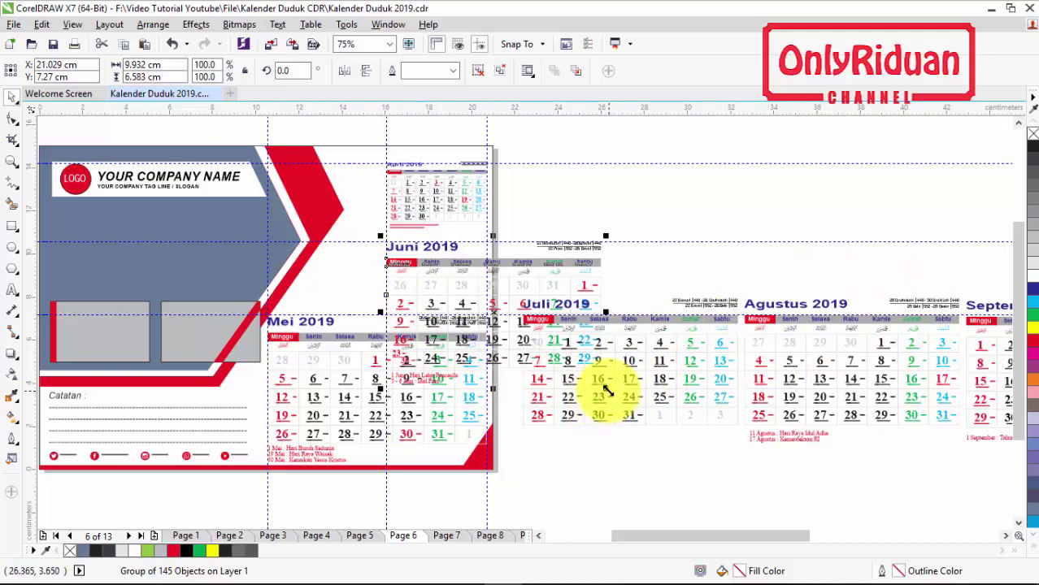
left_click_drag(608, 392, 496, 307)
scroll(443, 279, "up", 2)
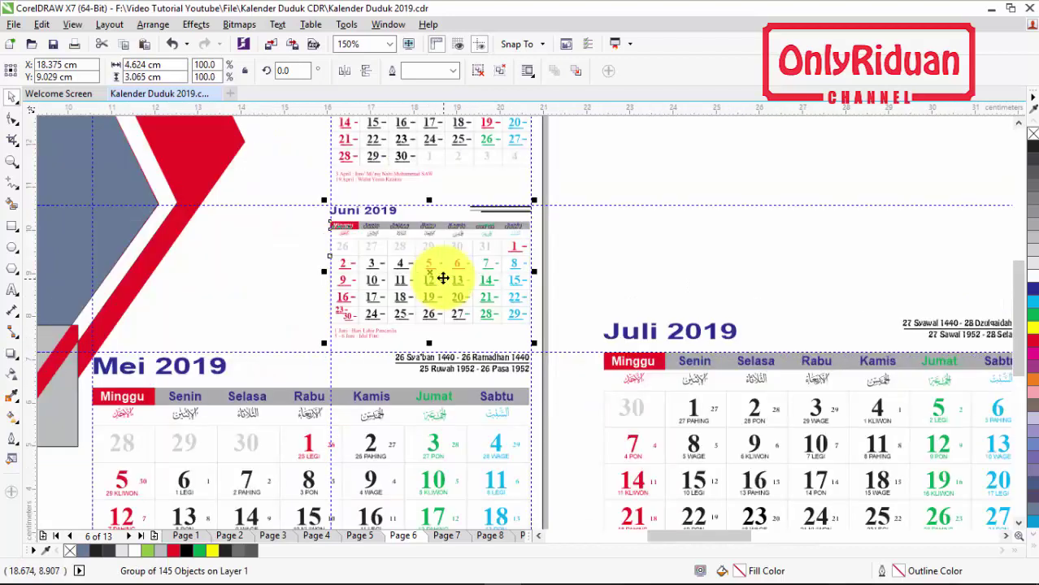
scroll(443, 279, "up", 2)
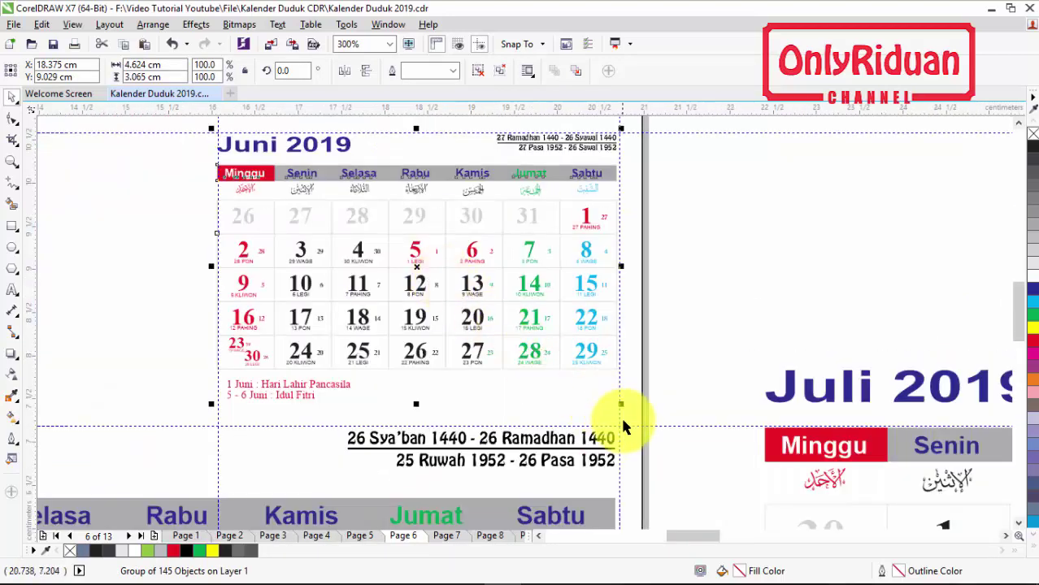
left_click_drag(620, 404, 624, 408)
scroll(458, 267, "down", 4)
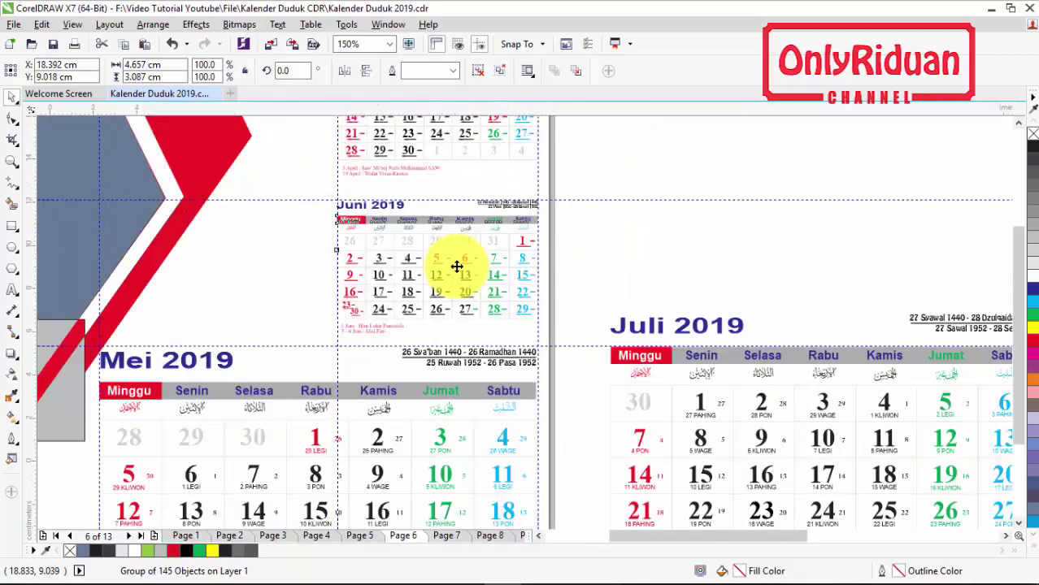
left_click(543, 537)
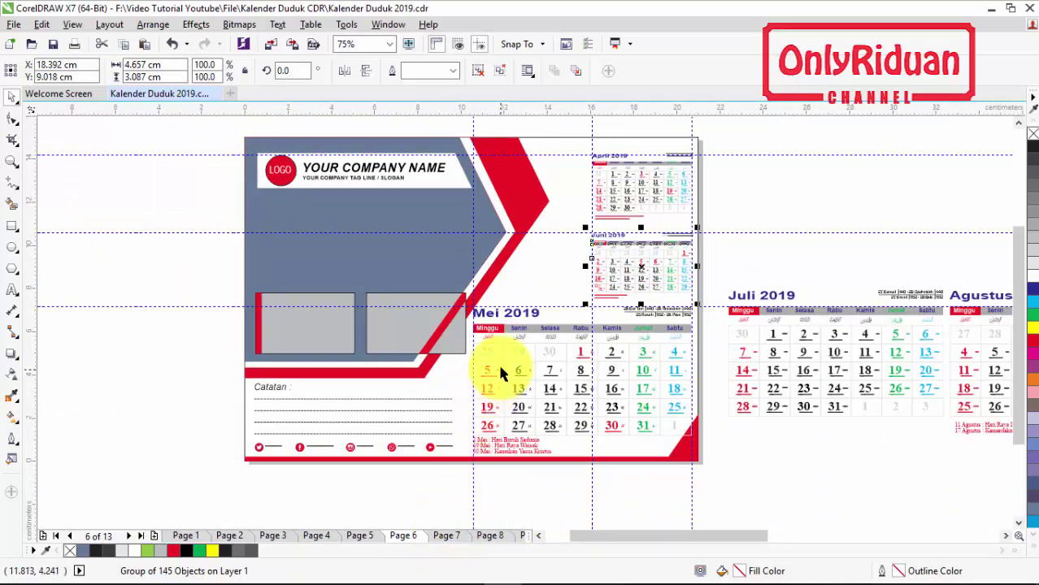
Step: Look through the remaining template pages from page 7 to page 12
left_click(447, 538)
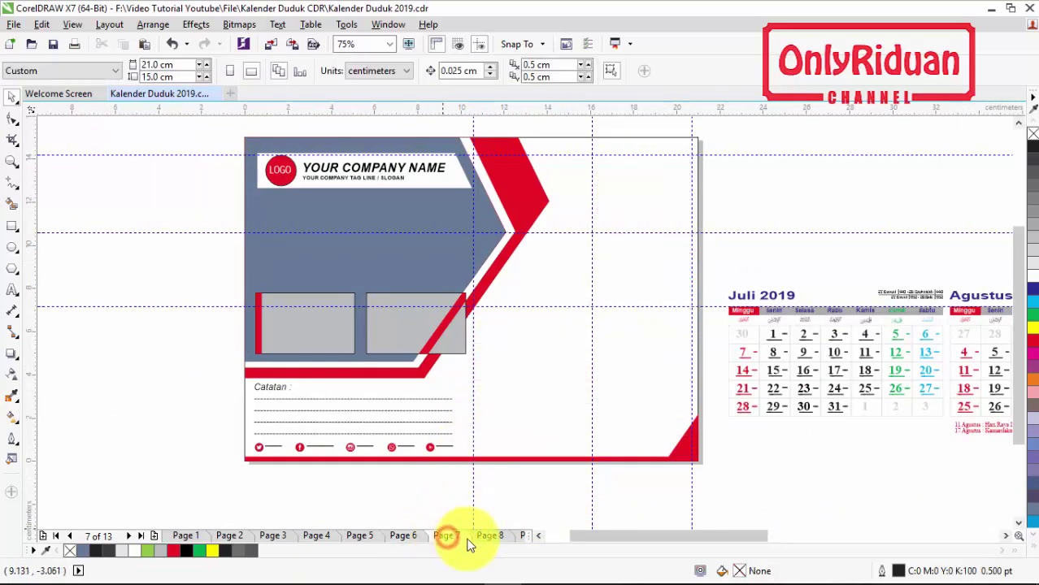
left_click(489, 537)
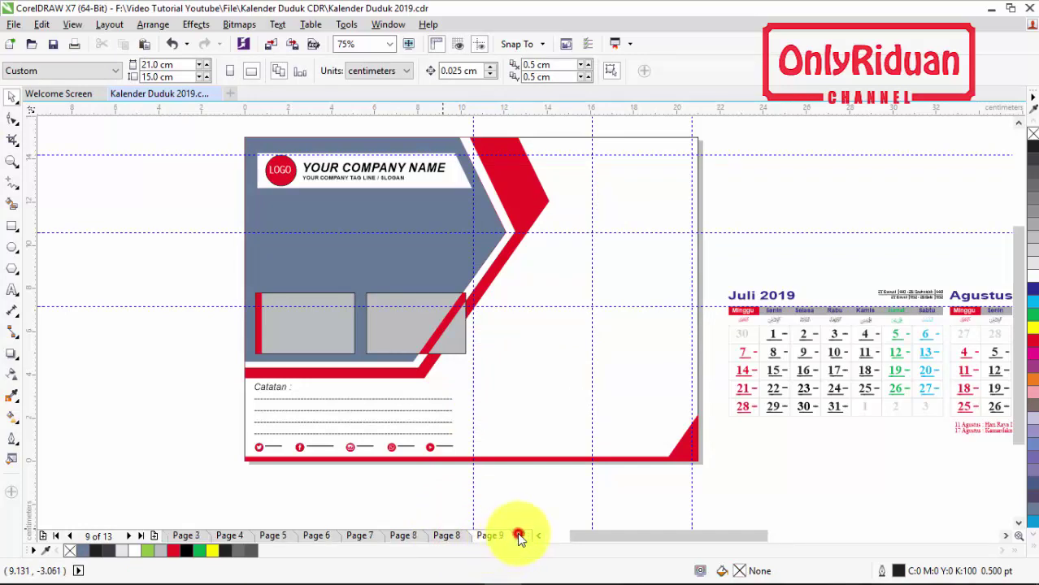
left_click(517, 537)
left_click(506, 536)
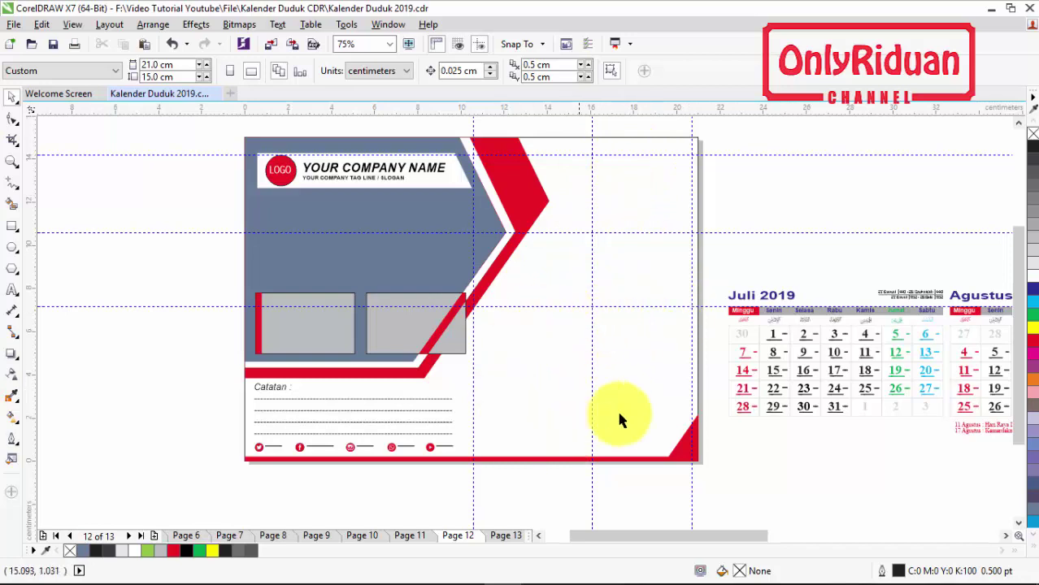
Step: Select all objects of the cover design on page 1 and group them
left_click(56, 536)
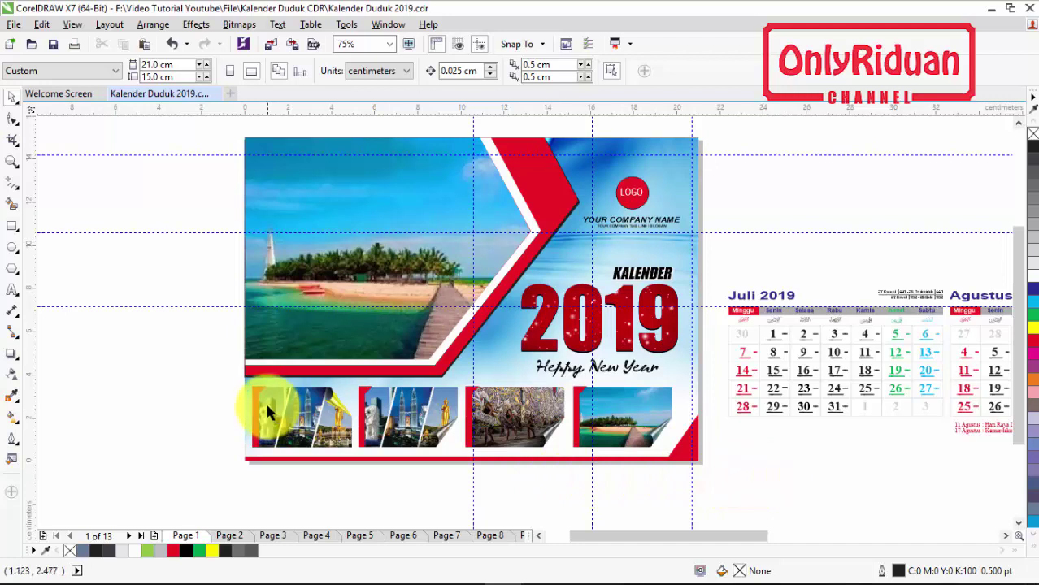
left_click_drag(711, 480, 220, 135)
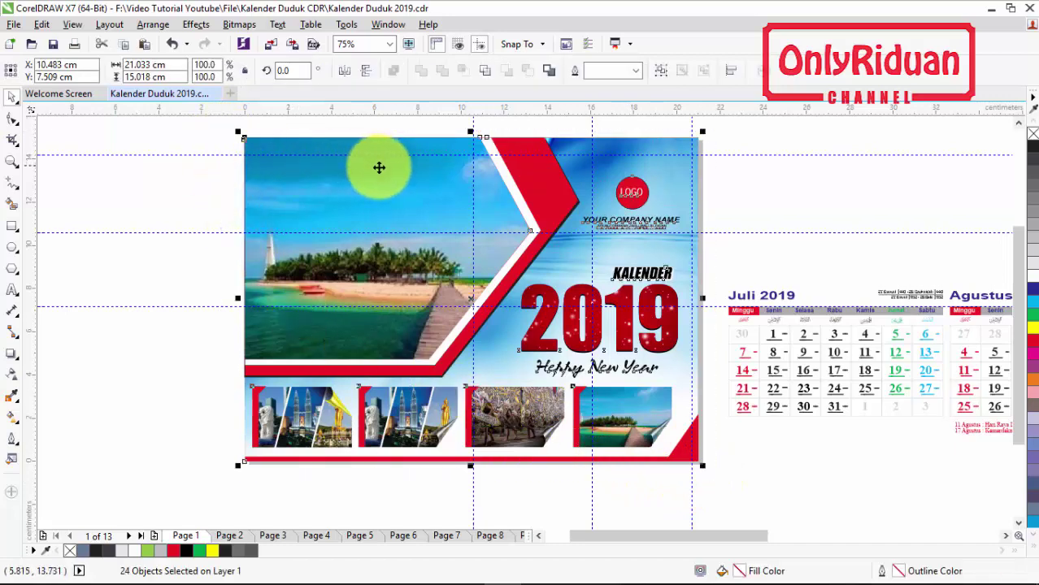
key("ctrl+g")
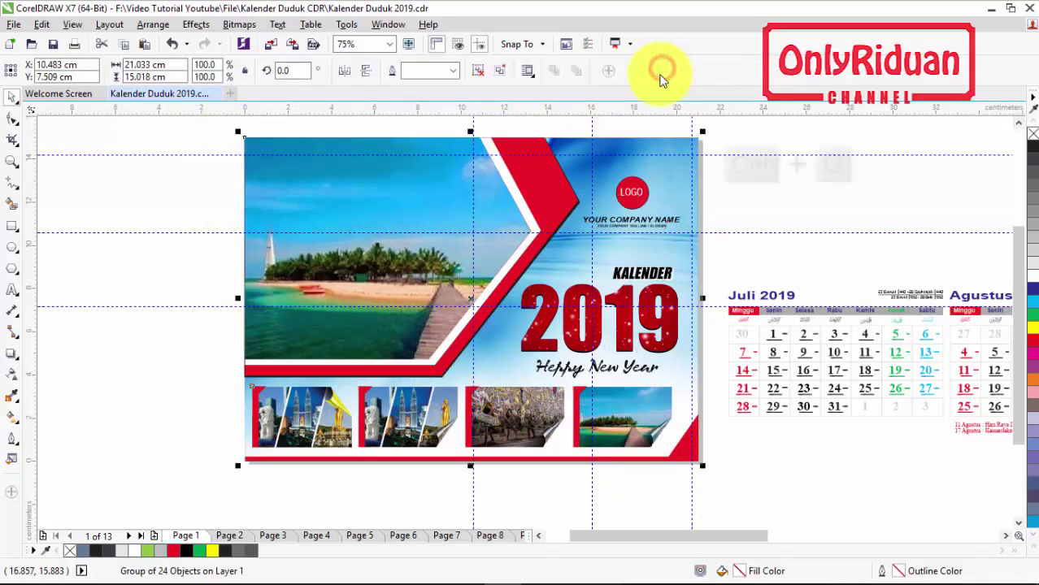
Step: Export the grouped cover to Pictures as a CMYK JPG at 300 dpi, replacing the existing file Kalender Duduk 2019
left_click(14, 25)
left_click(49, 277)
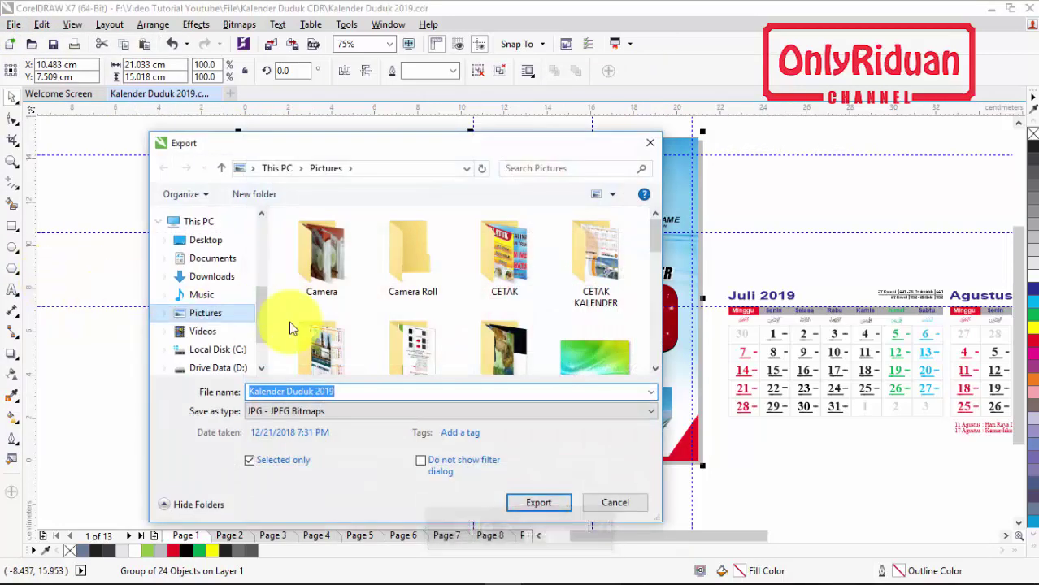
left_click_drag(652, 245, 659, 294)
left_click(413, 297)
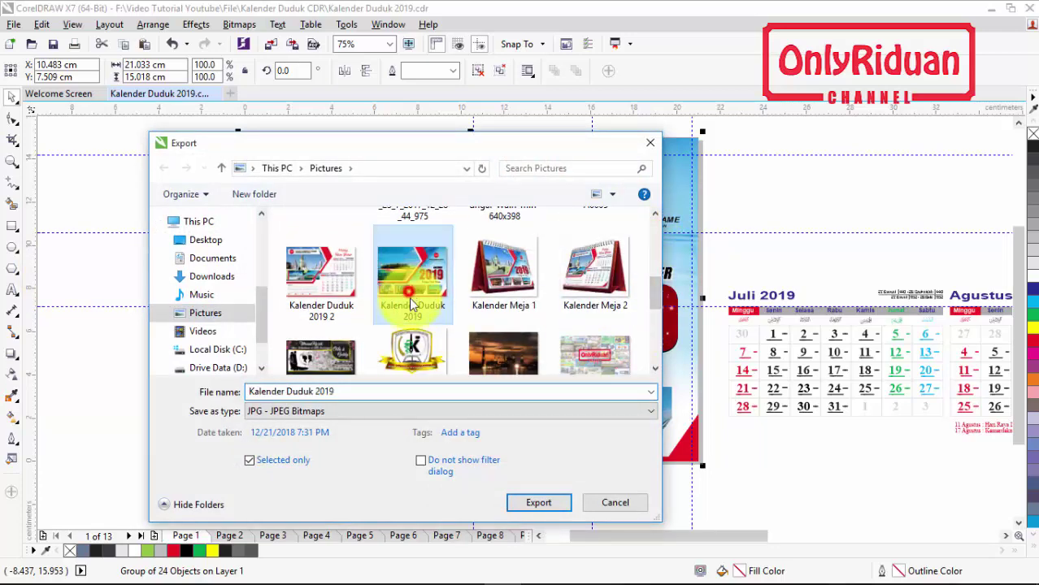
left_click(538, 501)
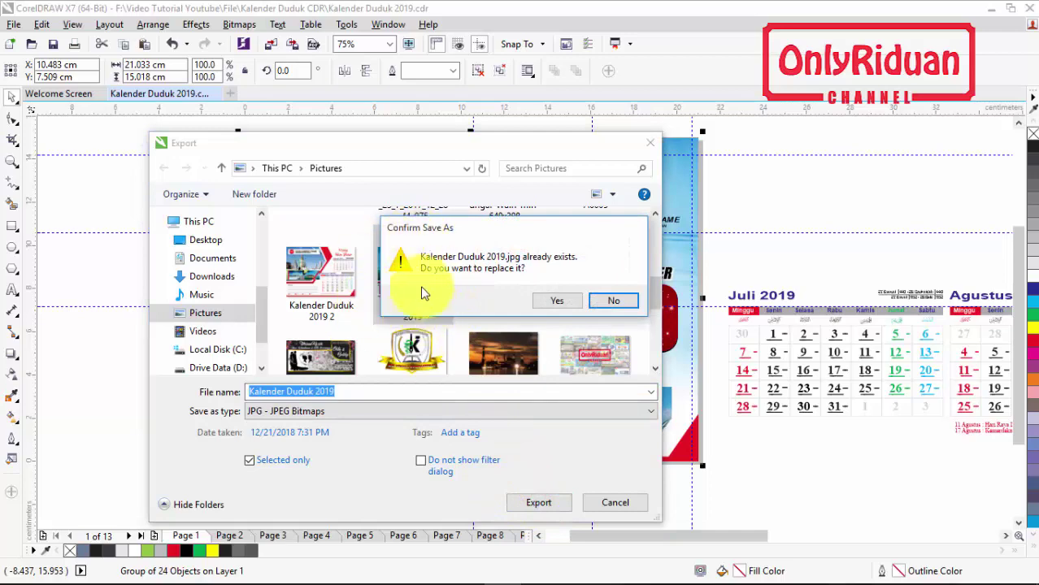
left_click(558, 302)
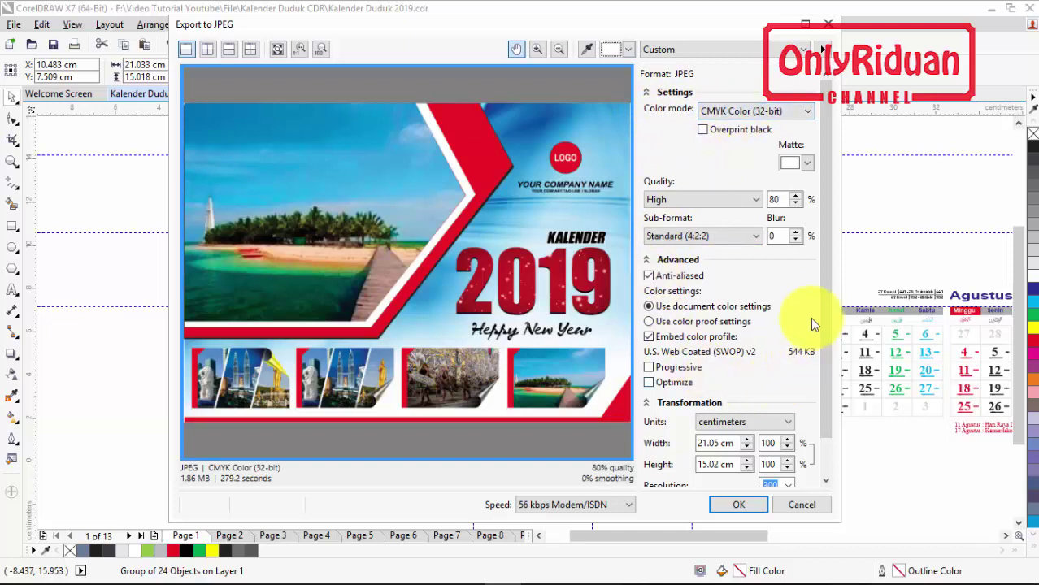
left_click_drag(823, 290, 824, 325)
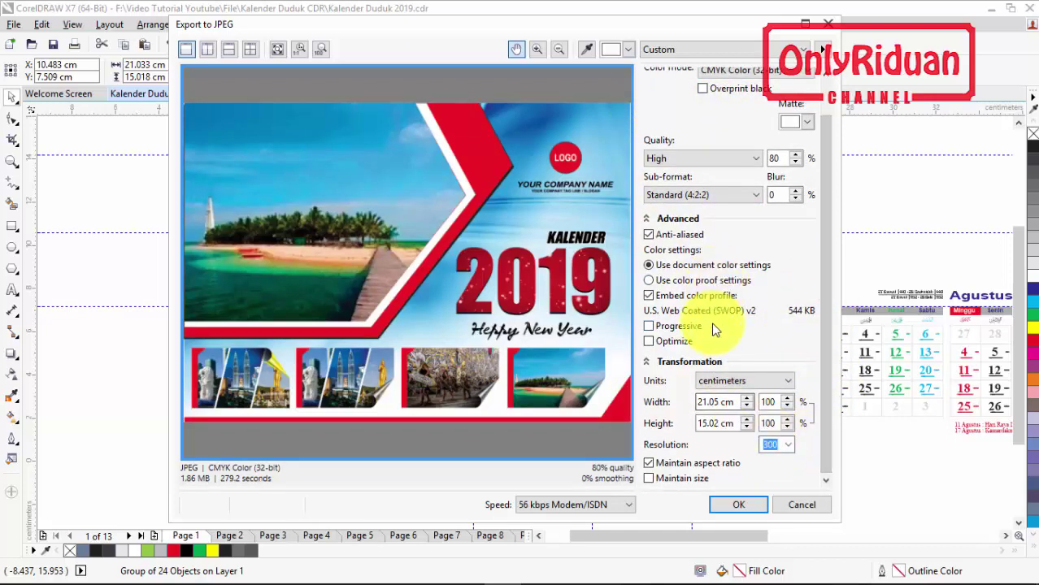
left_click(728, 505)
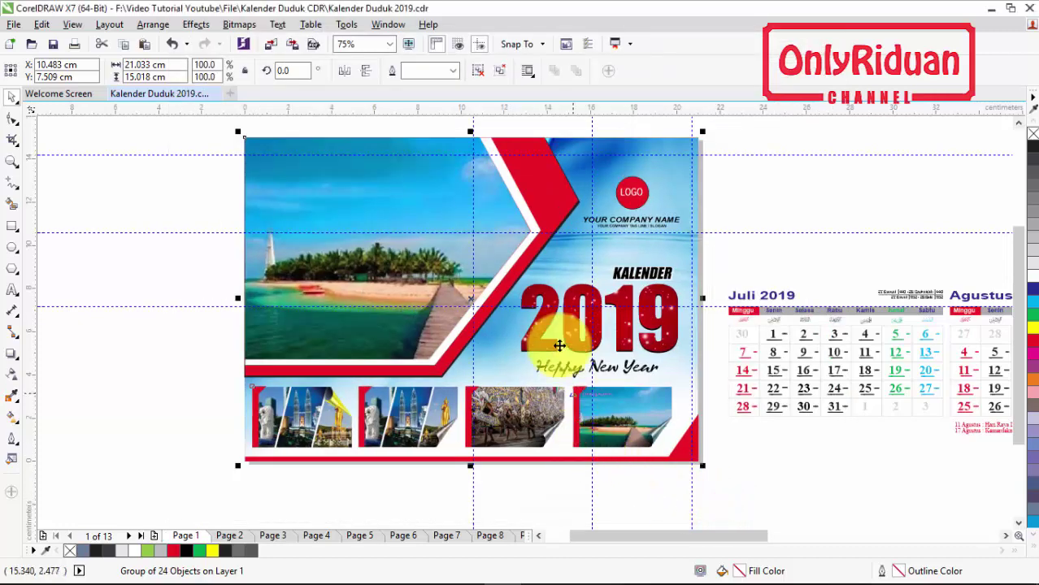
Step: Select all objects of the Januari design on page 2 and group them
left_click(234, 539)
left_click_drag(715, 478, 220, 128)
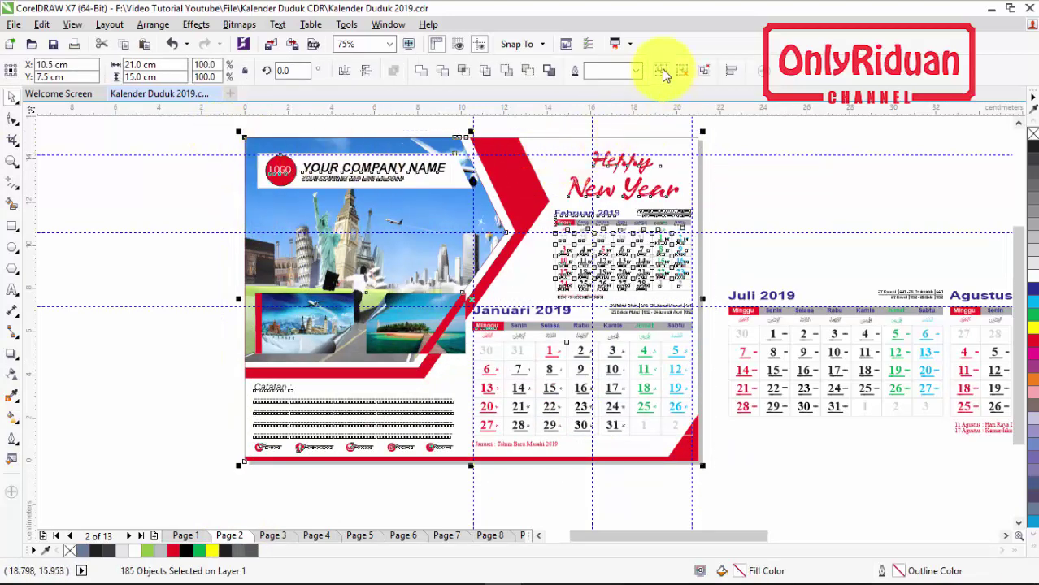
left_click(662, 71)
Step: Export the grouped page 2 to Pictures as a CMYK JPG at 300 dpi, replacing Kalender Duduk 2019 2, and clear the selection
left_click(13, 25)
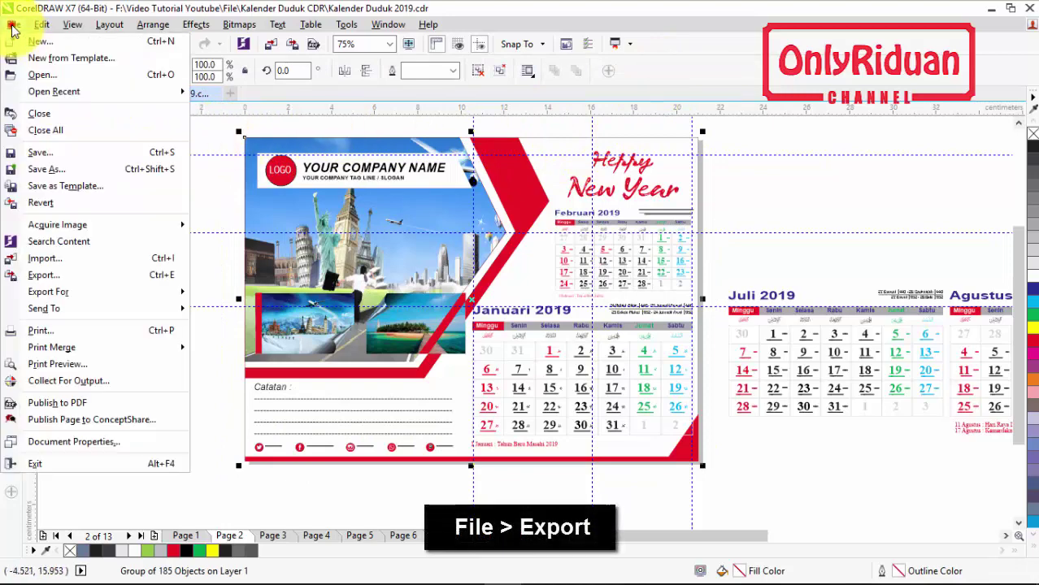
left_click(53, 274)
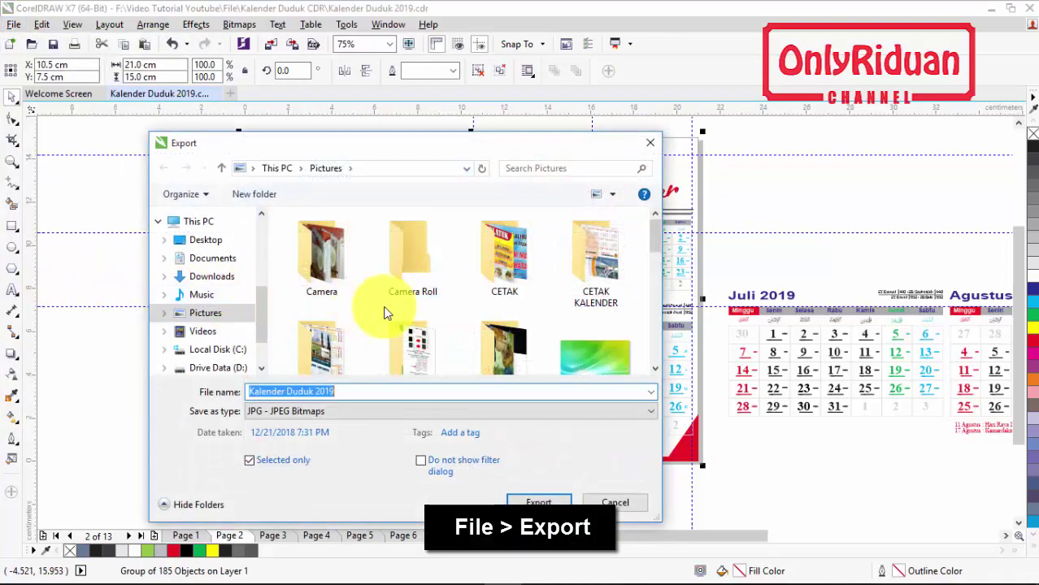
left_click_drag(655, 231, 655, 301)
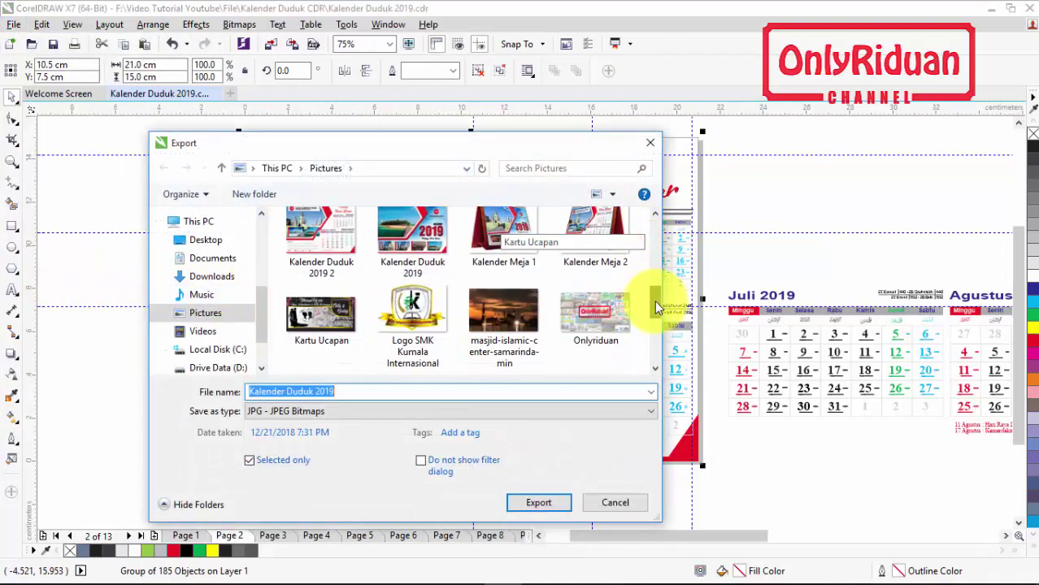
left_click(337, 242)
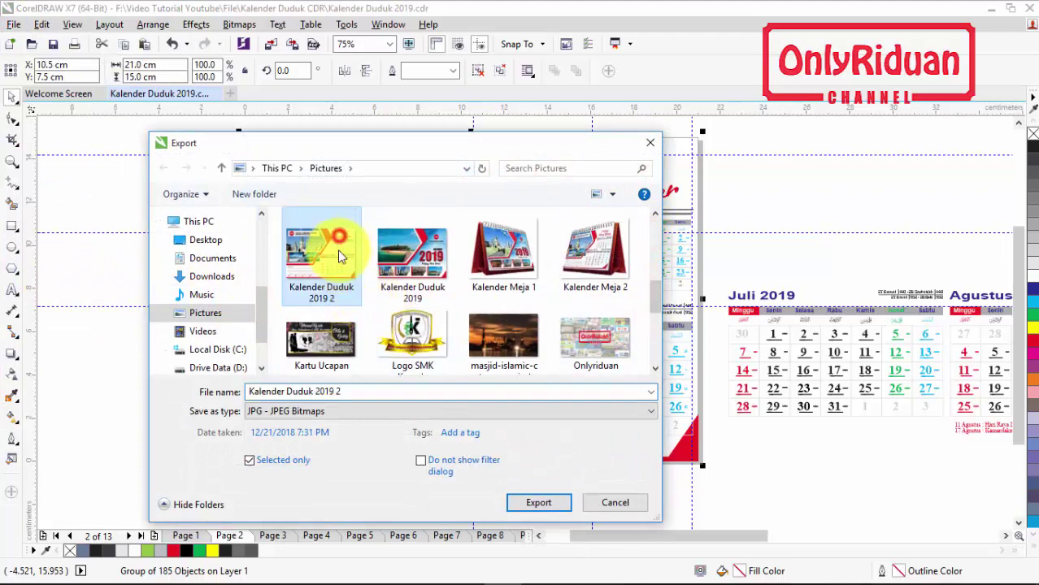
left_click(539, 502)
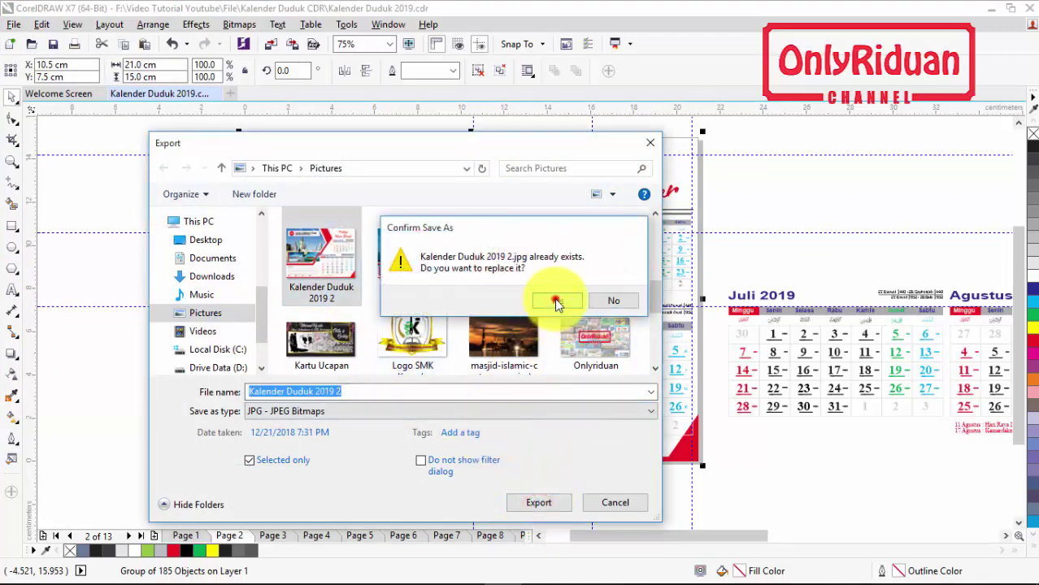
left_click(558, 302)
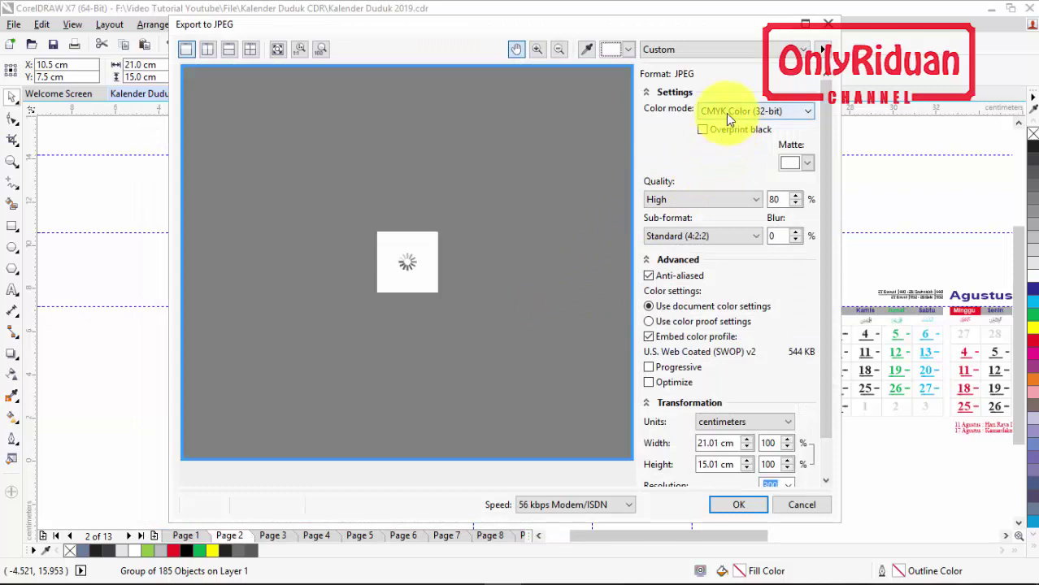
scroll(829, 244, "down", 1)
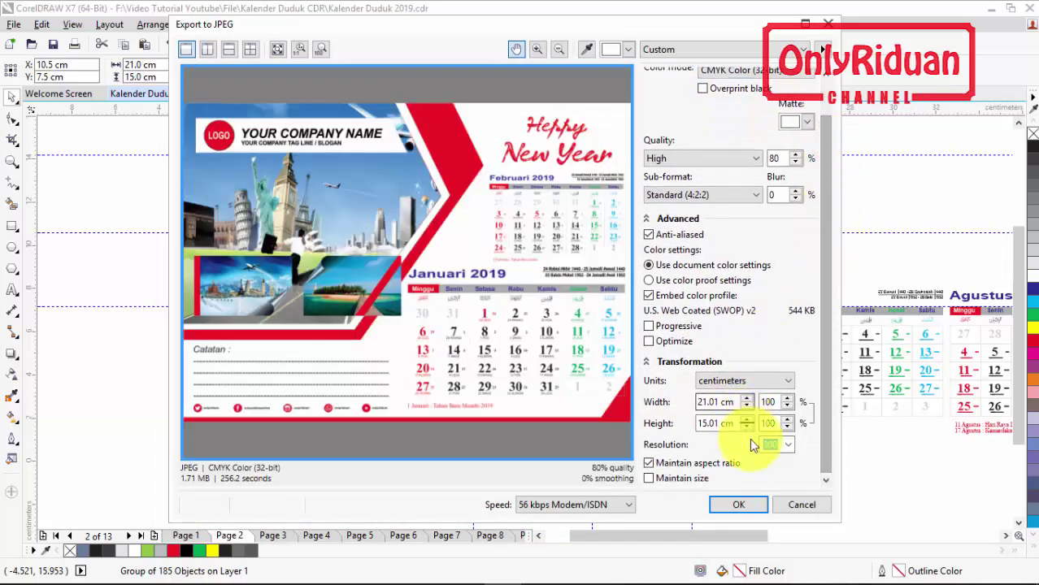
left_click(732, 504)
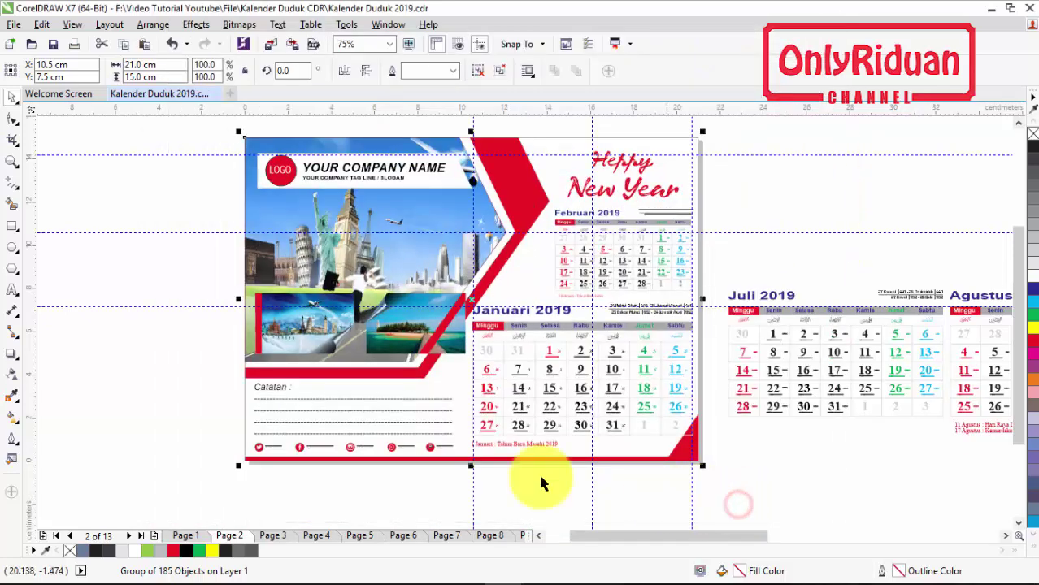
left_click(196, 268)
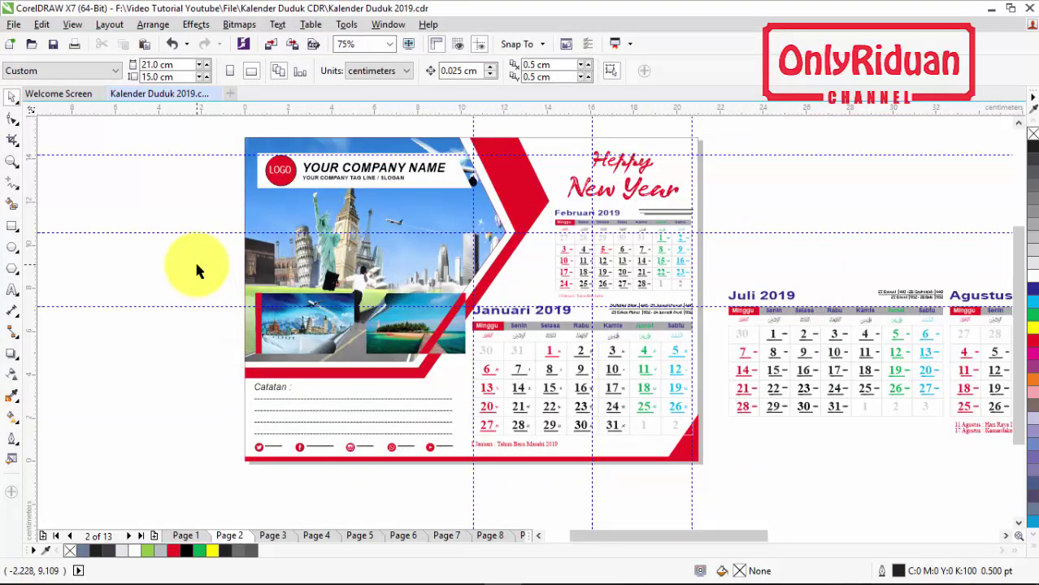
Step: Return to page 1 and publish the calendar document to Pictures as a PDF named Kalender Duduk 2019
left_click(270, 537)
left_click(316, 536)
left_click(358, 536)
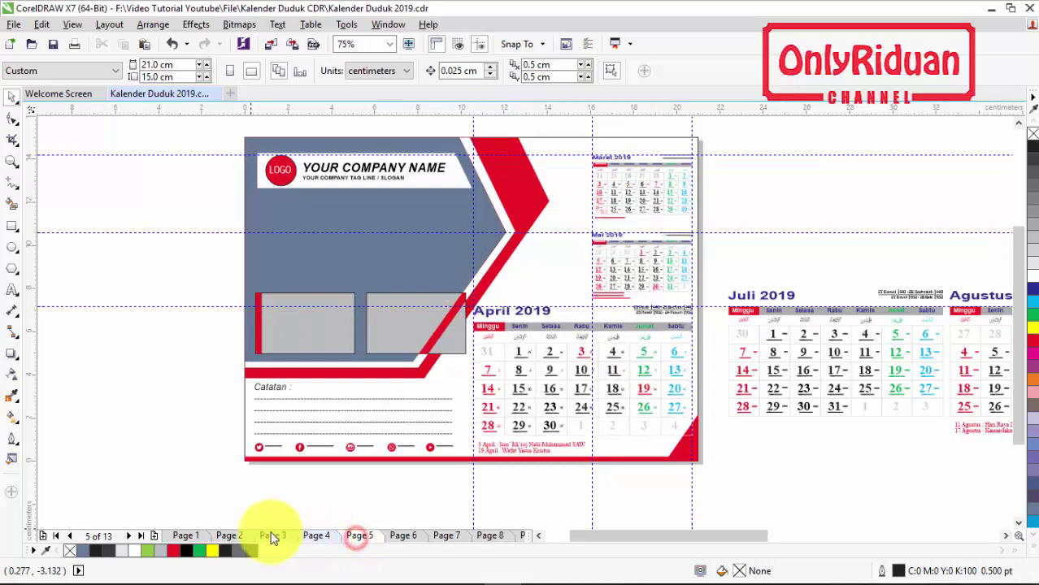
left_click(187, 536)
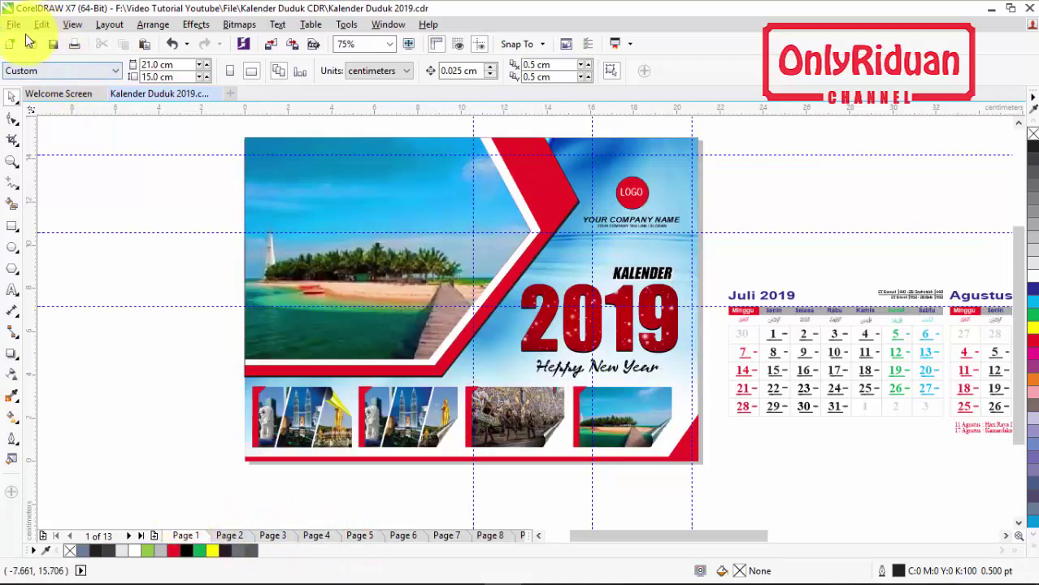
left_click(13, 25)
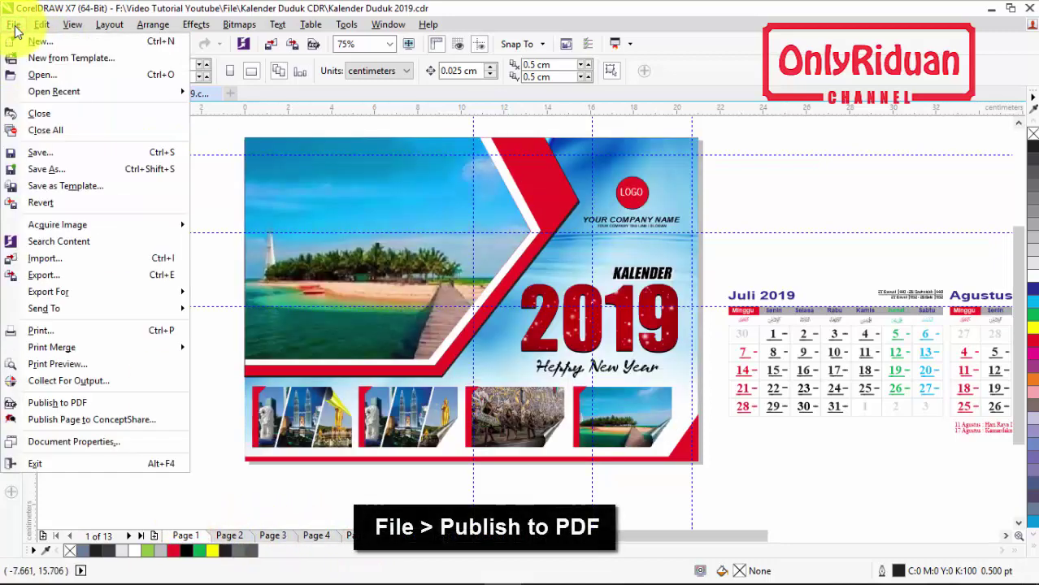
left_click(65, 402)
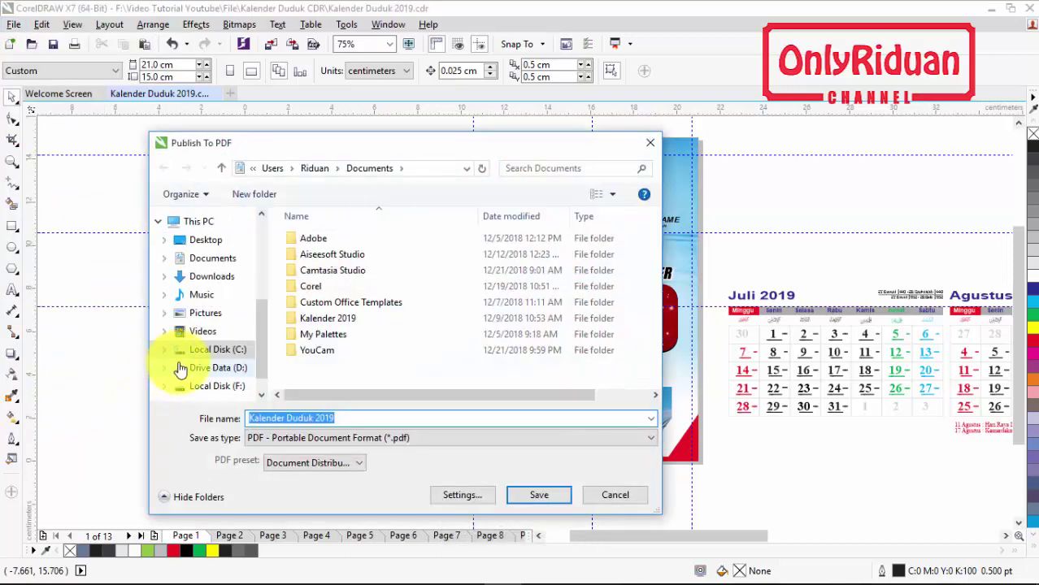
left_click(206, 316)
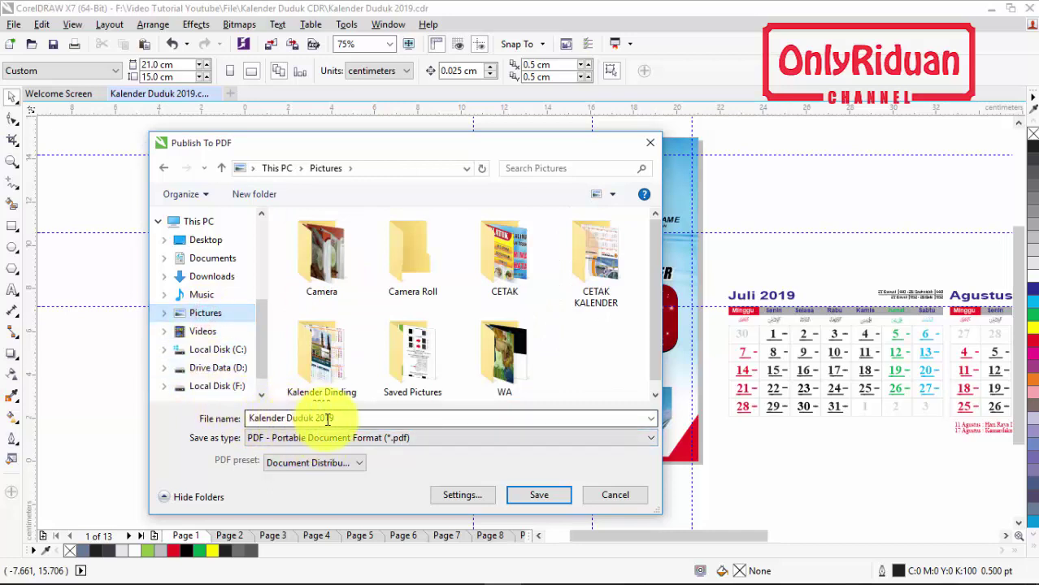
left_click(541, 495)
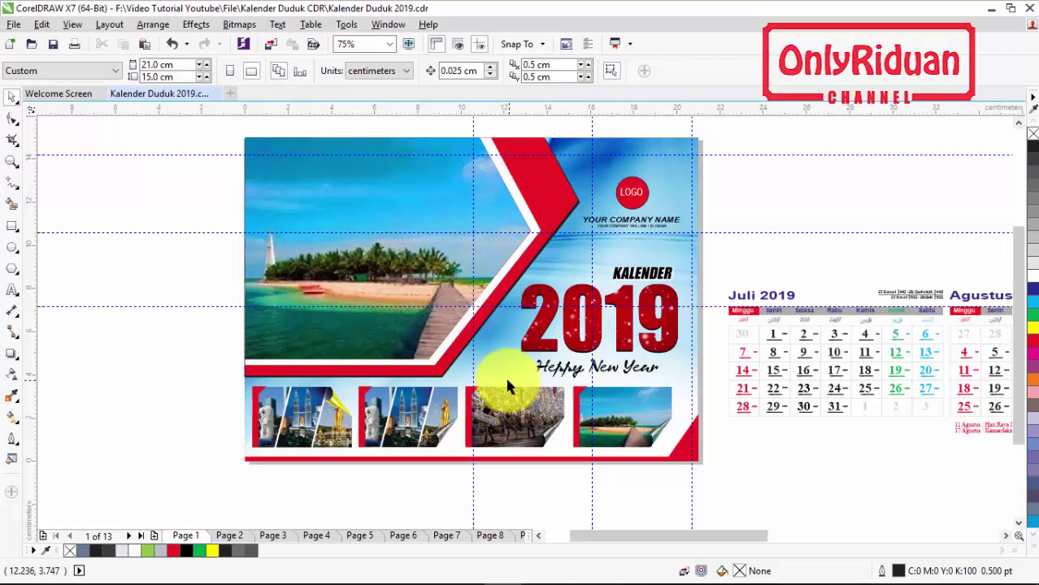
Step: Switch to File Explorer and open the Kalender Duduk 2019 PDF from the Pictures folder
mouse_move(236, 574)
left_click(167, 572)
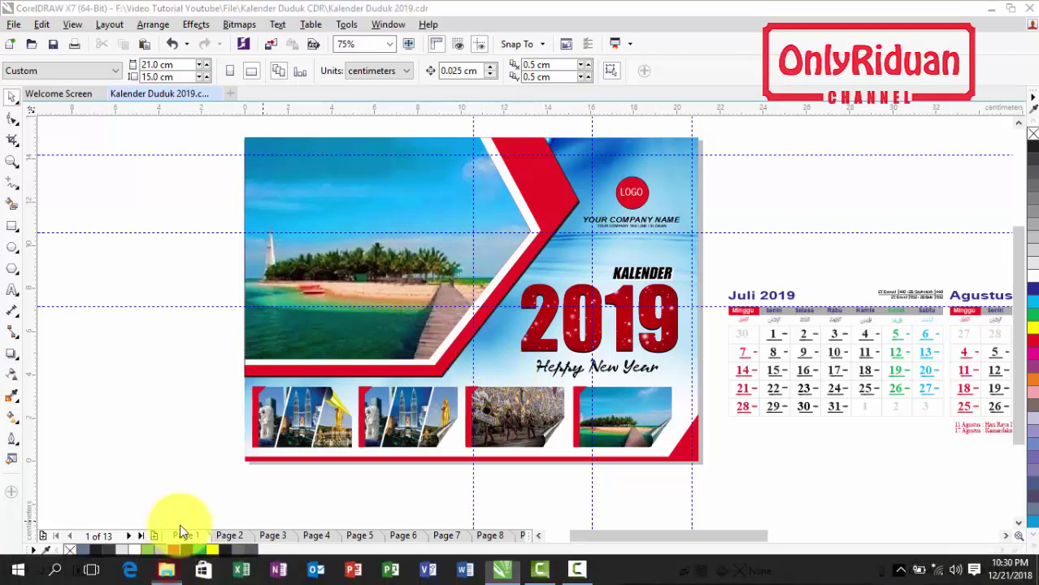
left_click(88, 178)
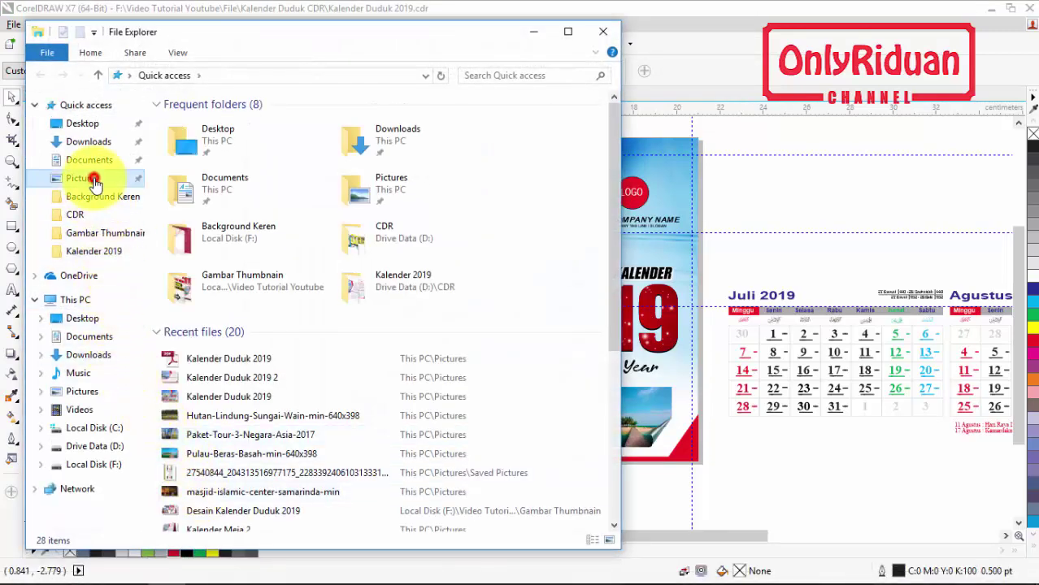
left_click_drag(614, 212, 616, 318)
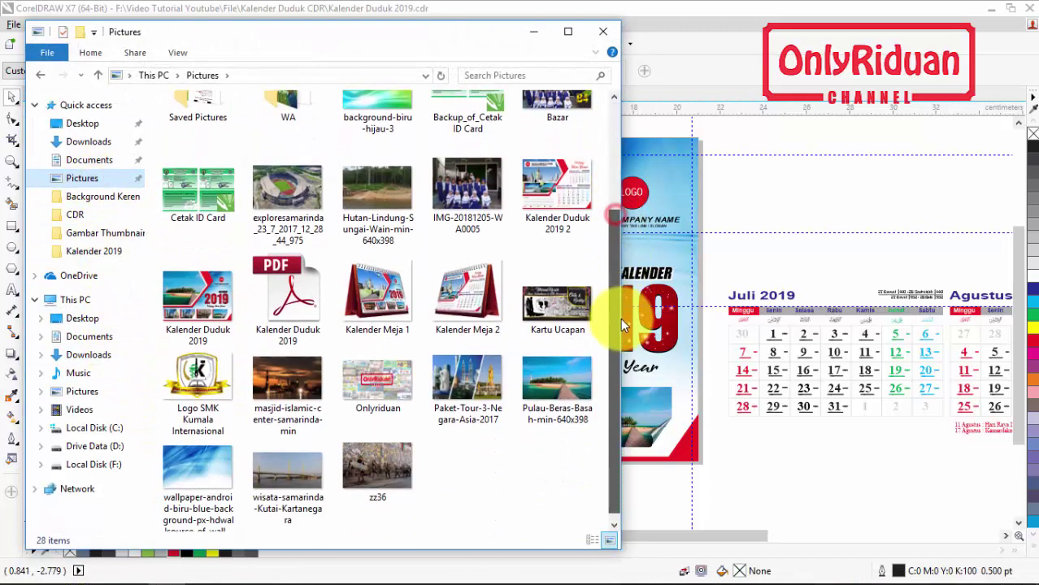
double_click(295, 294)
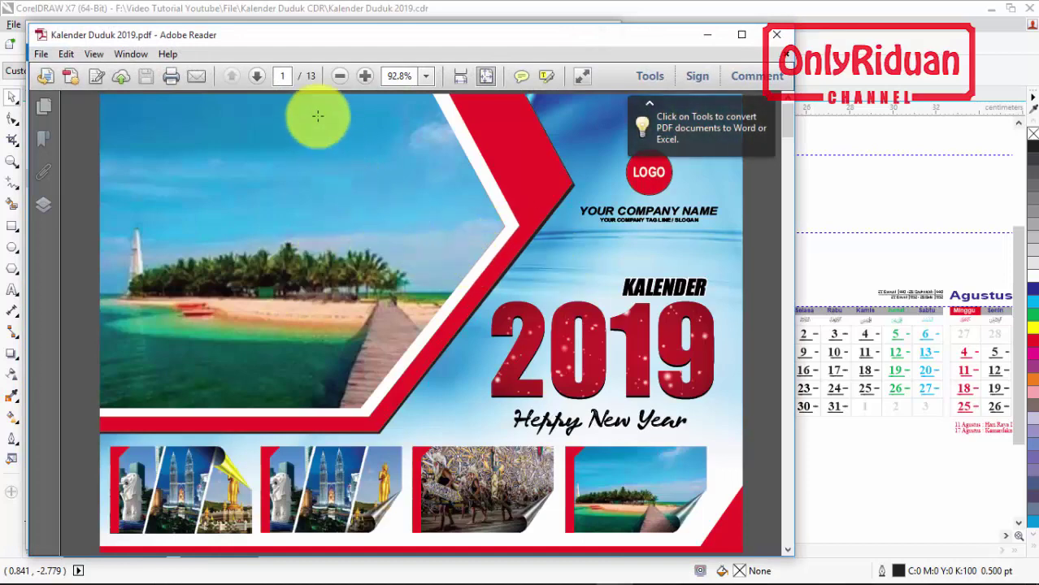
Step: Check every page of the published PDF from the cover through page 13, and close the PDF and the Pictures folder
left_click(257, 77)
left_click(256, 77)
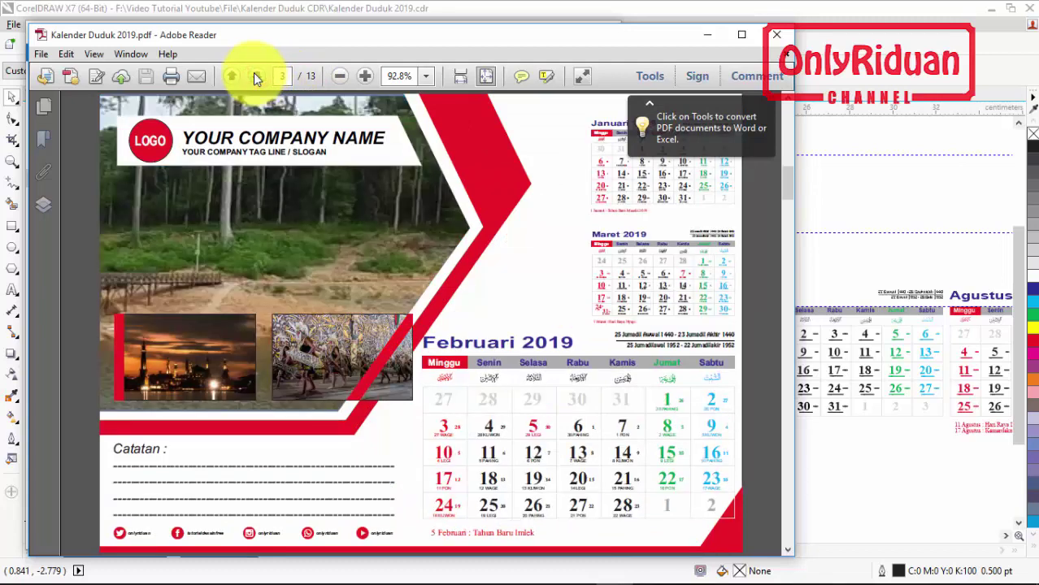
left_click(256, 76)
left_click(255, 77)
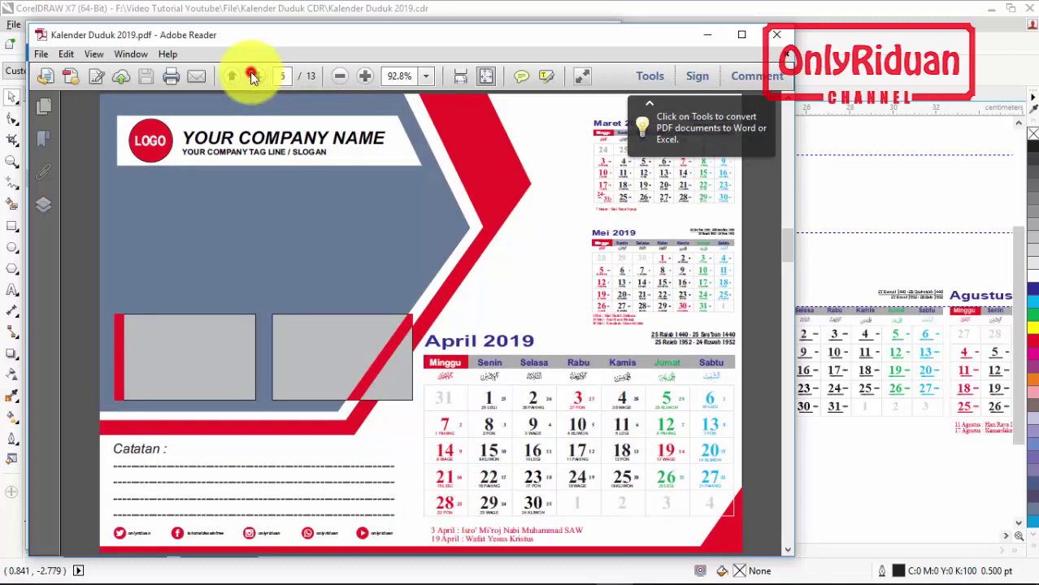
left_click(254, 77)
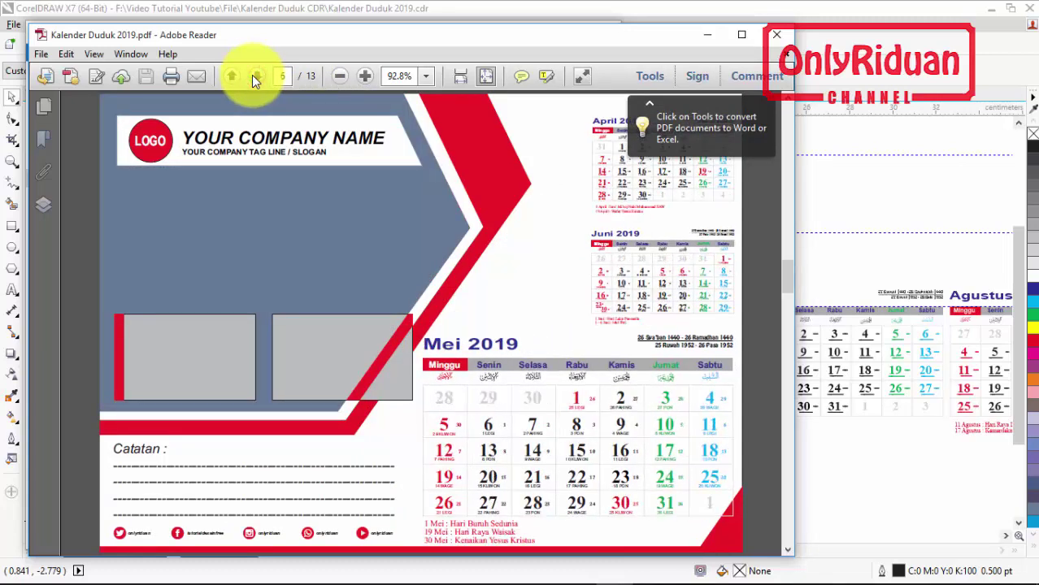
left_click(253, 77)
left_click(591, 291)
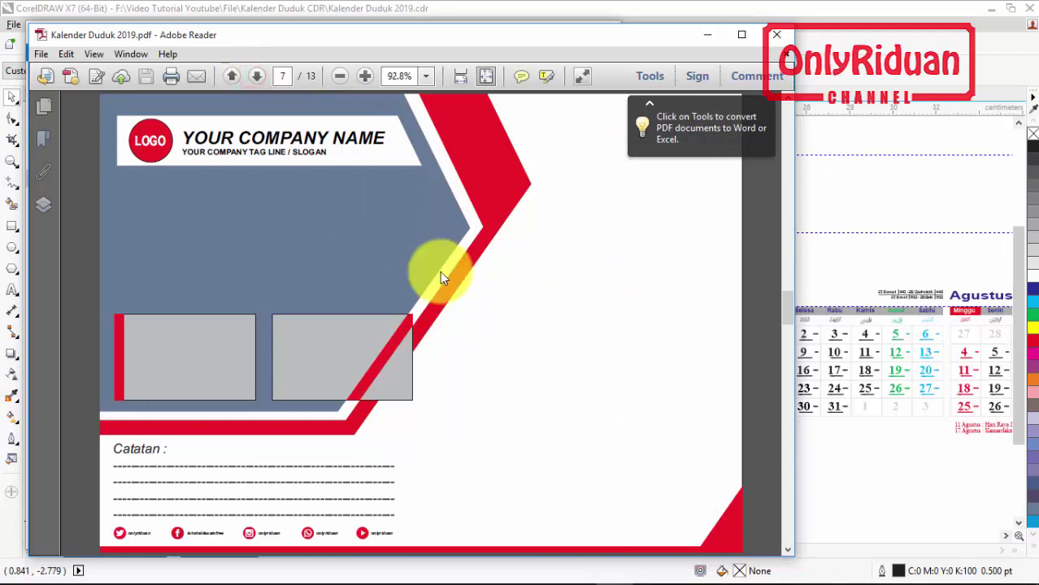
left_click(258, 76)
left_click(258, 76)
left_click(257, 76)
left_click(257, 77)
left_click(258, 76)
left_click(258, 76)
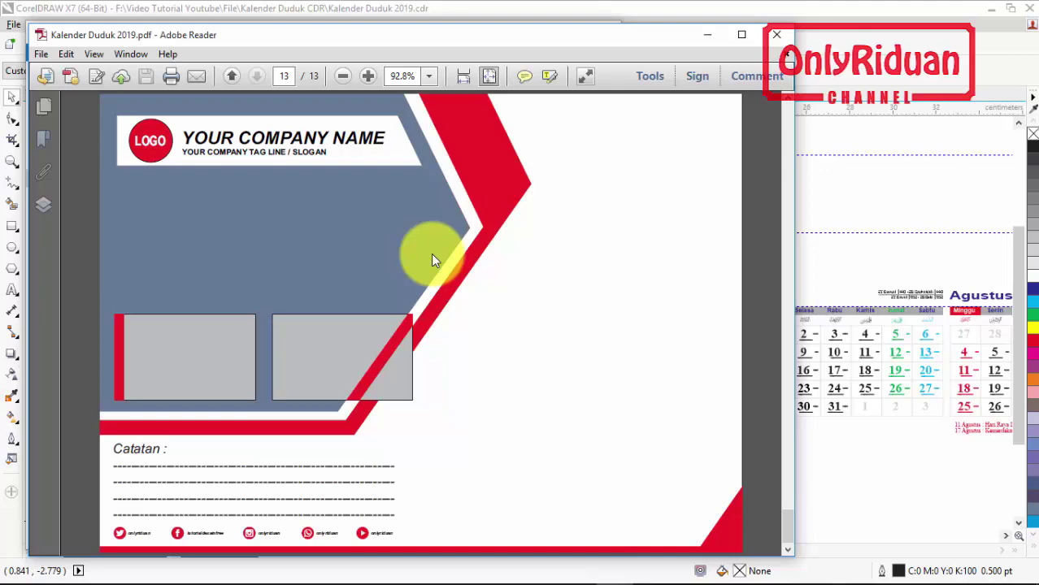
left_click(775, 41)
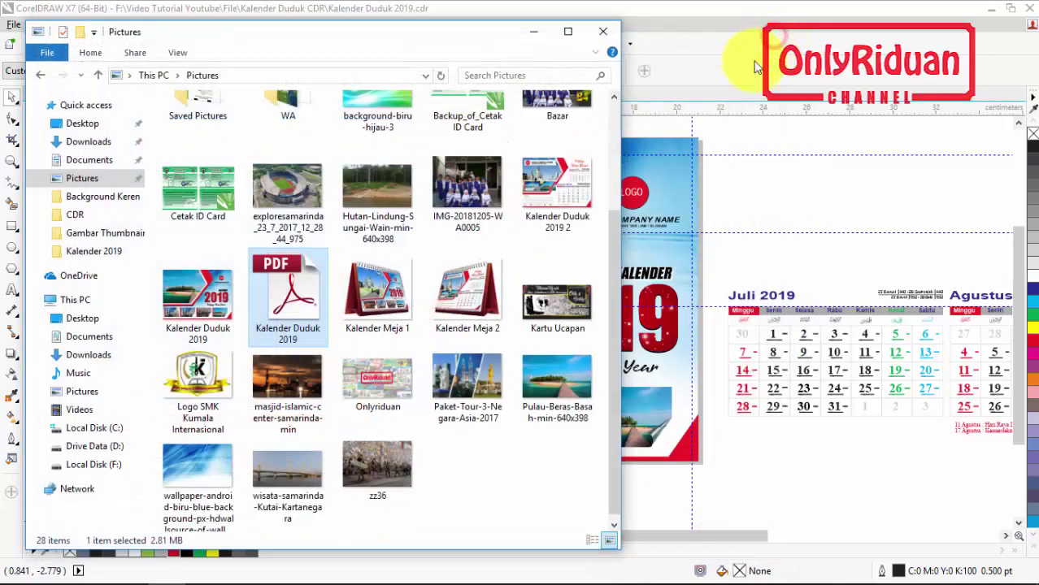
left_click(601, 29)
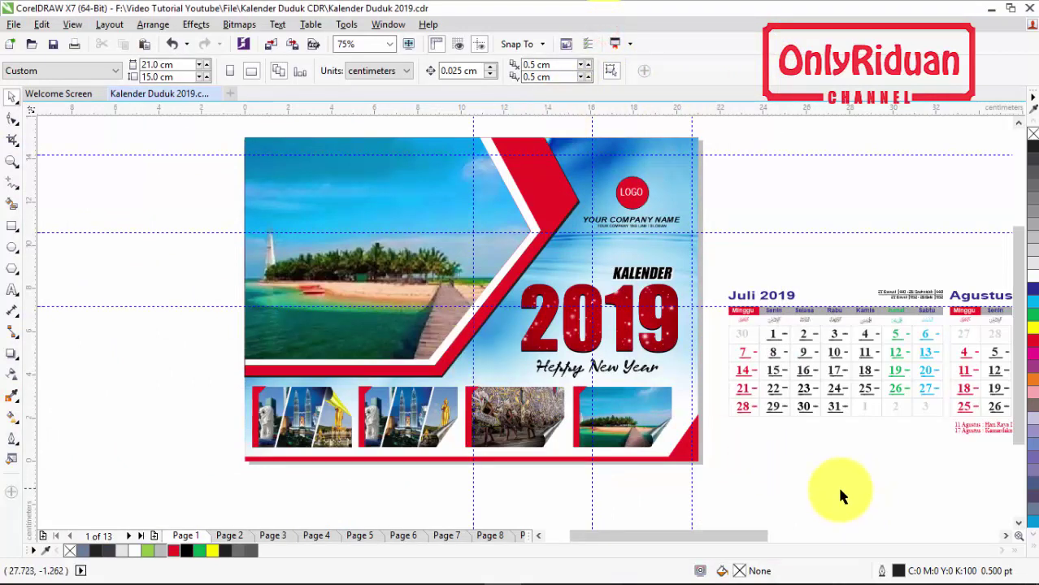